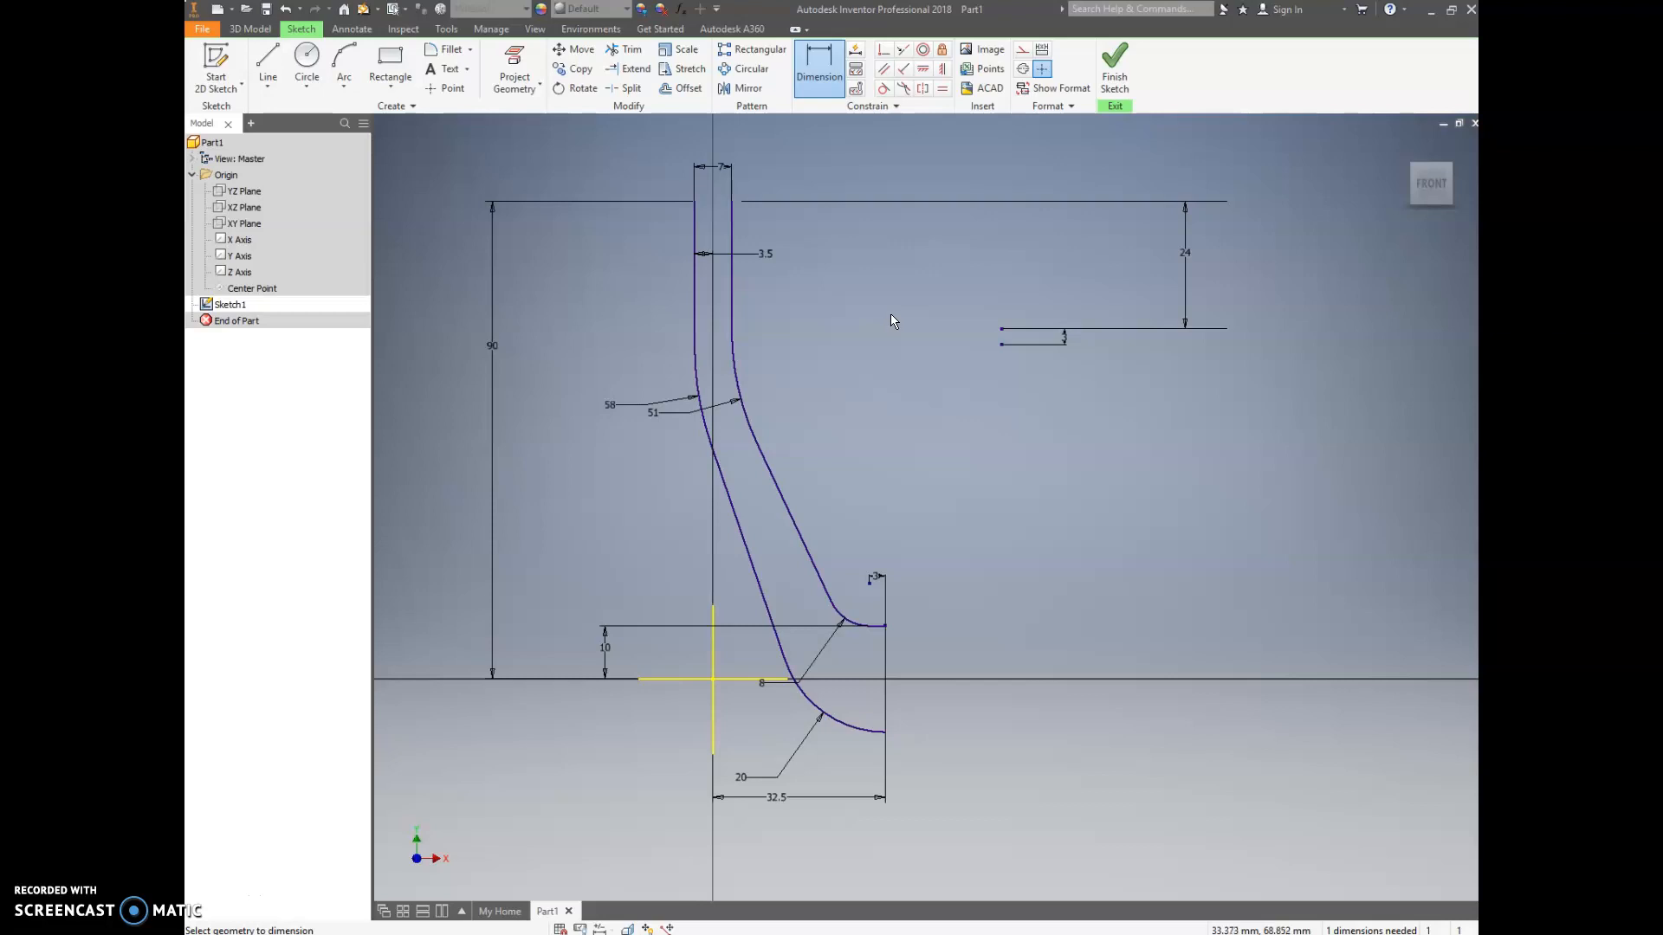
Step: Finish the handle's side-profile sketch
{"action": "left_click", "coordinate": [695, 216]}
{"action": "left_click", "coordinate": [1115, 69]}
{"action": "scroll", "coordinate": [1062, 346], "scroll_direction": "up", "scroll_amount": 5}
{"action": "mouse_move", "coordinate": [1125, 303]}
{"action": "middle_mouse_down"}
{"action": "mouse_move", "coordinate": [948, 494]}
{"action": "mouse_move", "coordinate": [808, 572]}
{"action": "middle_mouse_up"}
{"action": "scroll", "coordinate": [856, 507], "scroll_direction": "down", "scroll_amount": 3}
{"action": "scroll", "coordinate": [877, 404], "scroll_direction": "up", "scroll_amount": 8}
{"action": "middle_click_drag", "start_coordinate": [888, 371], "coordinate": [877, 482]}
{"action": "scroll", "coordinate": [877, 482], "scroll_direction": "down", "scroll_amount": 3}
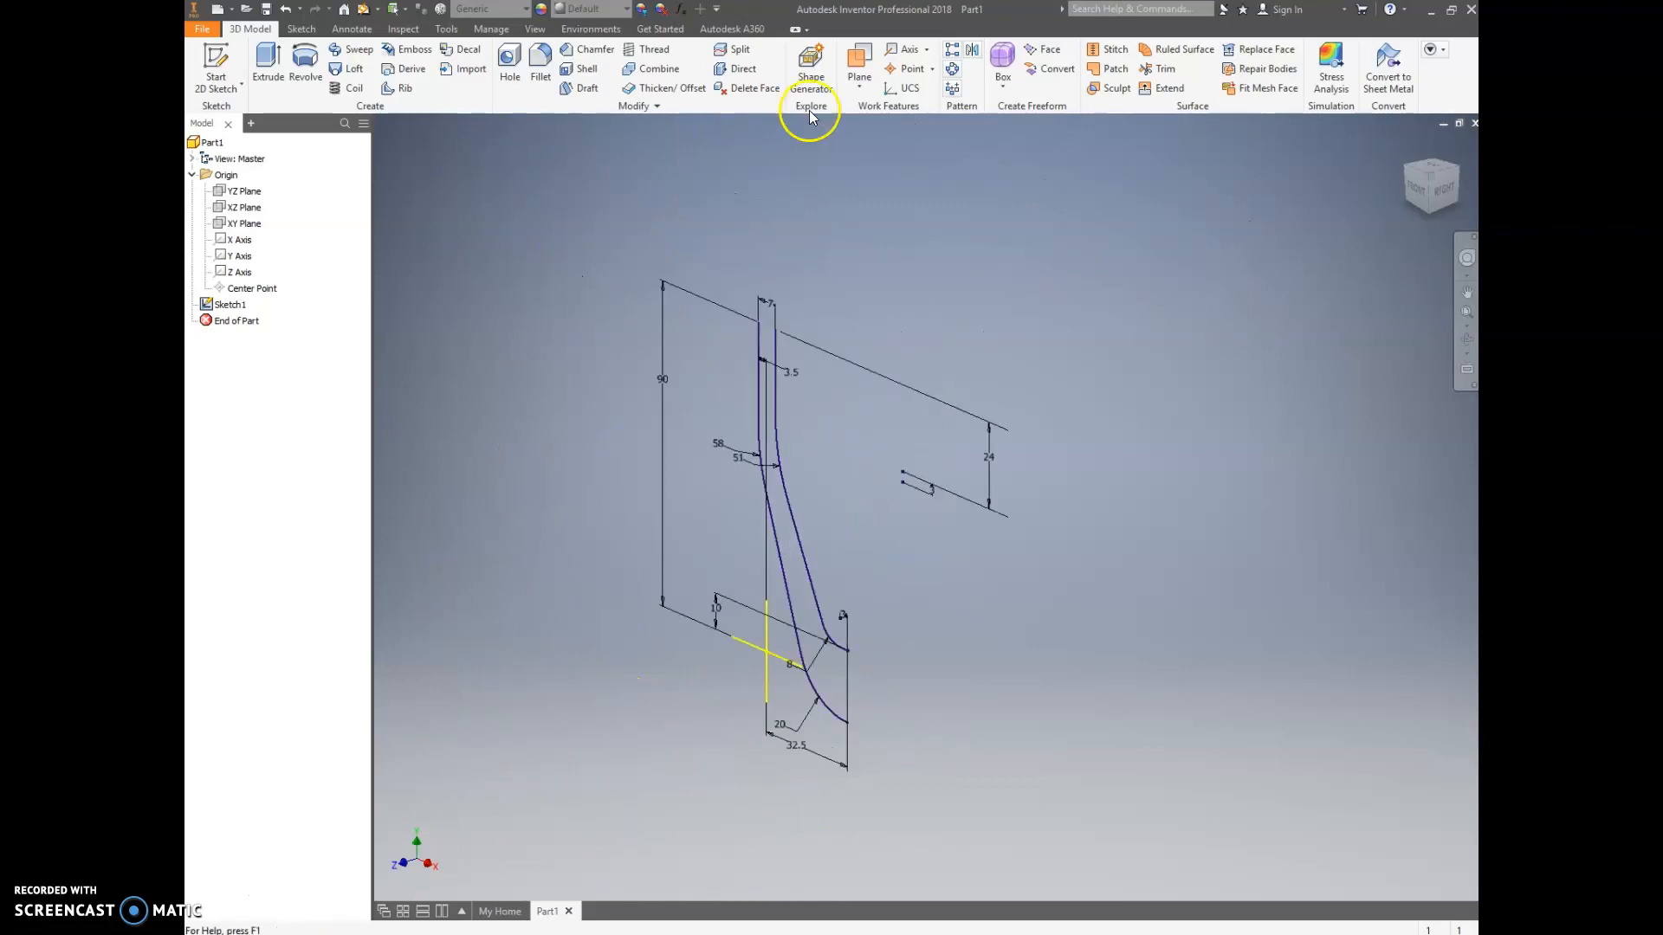
Step: Create a work plane parallel to the XZ plane through the upper end point of the profile's 58 mm arc side
{"action": "left_click", "coordinate": [863, 91]}
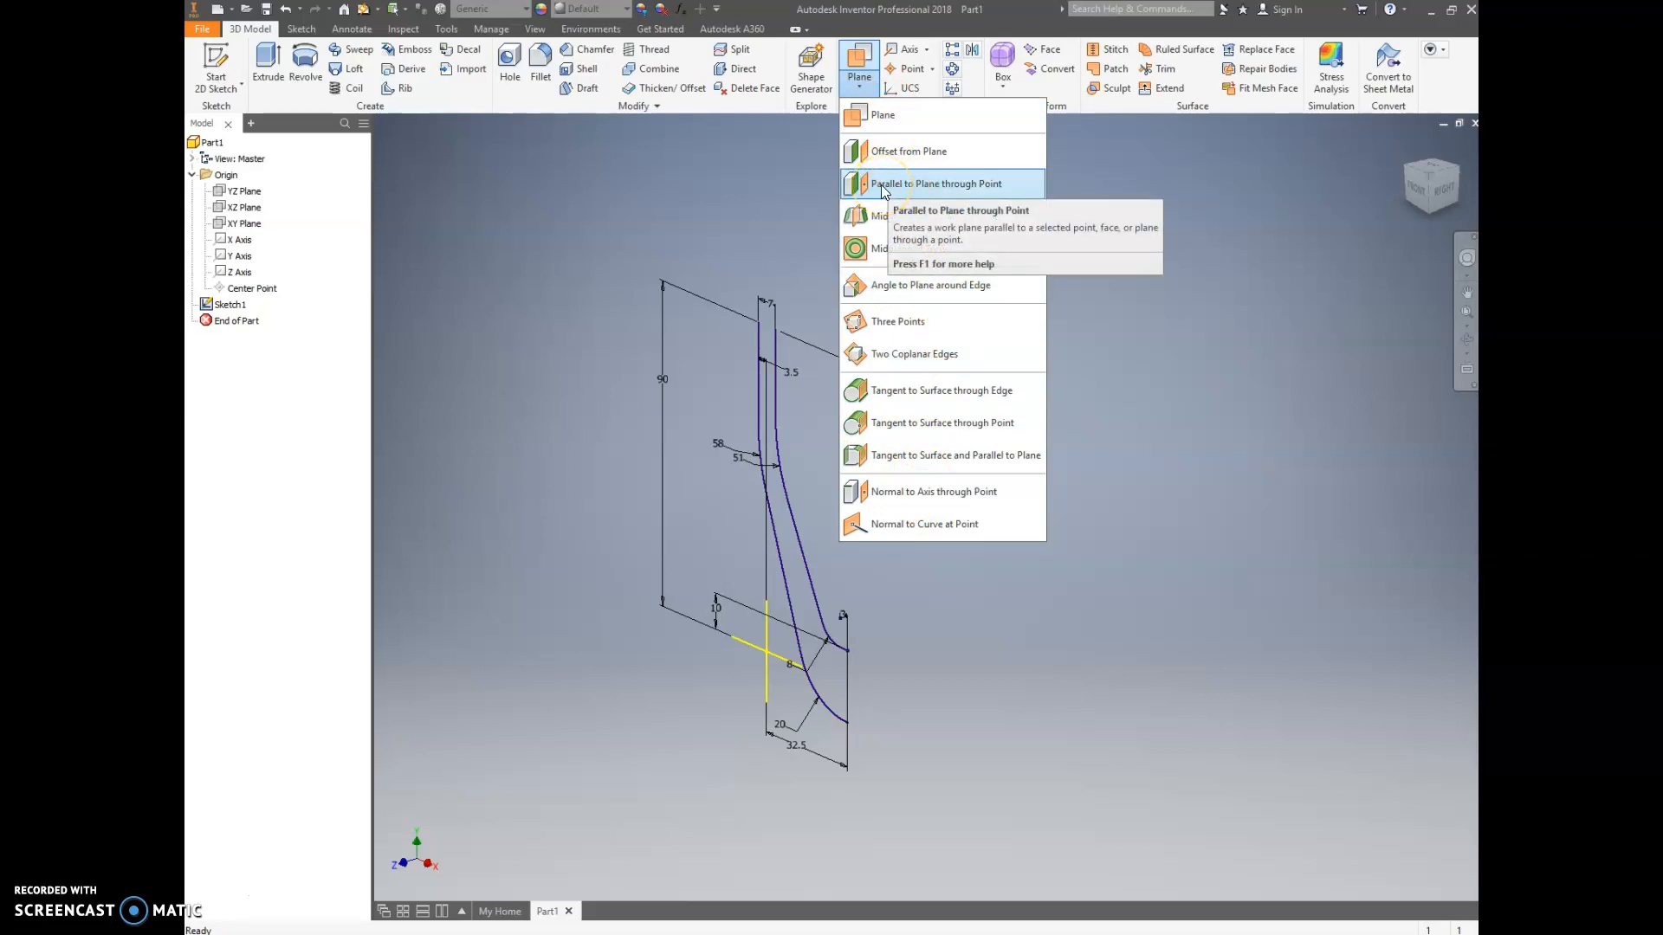
{"action": "left_click", "coordinate": [930, 188]}
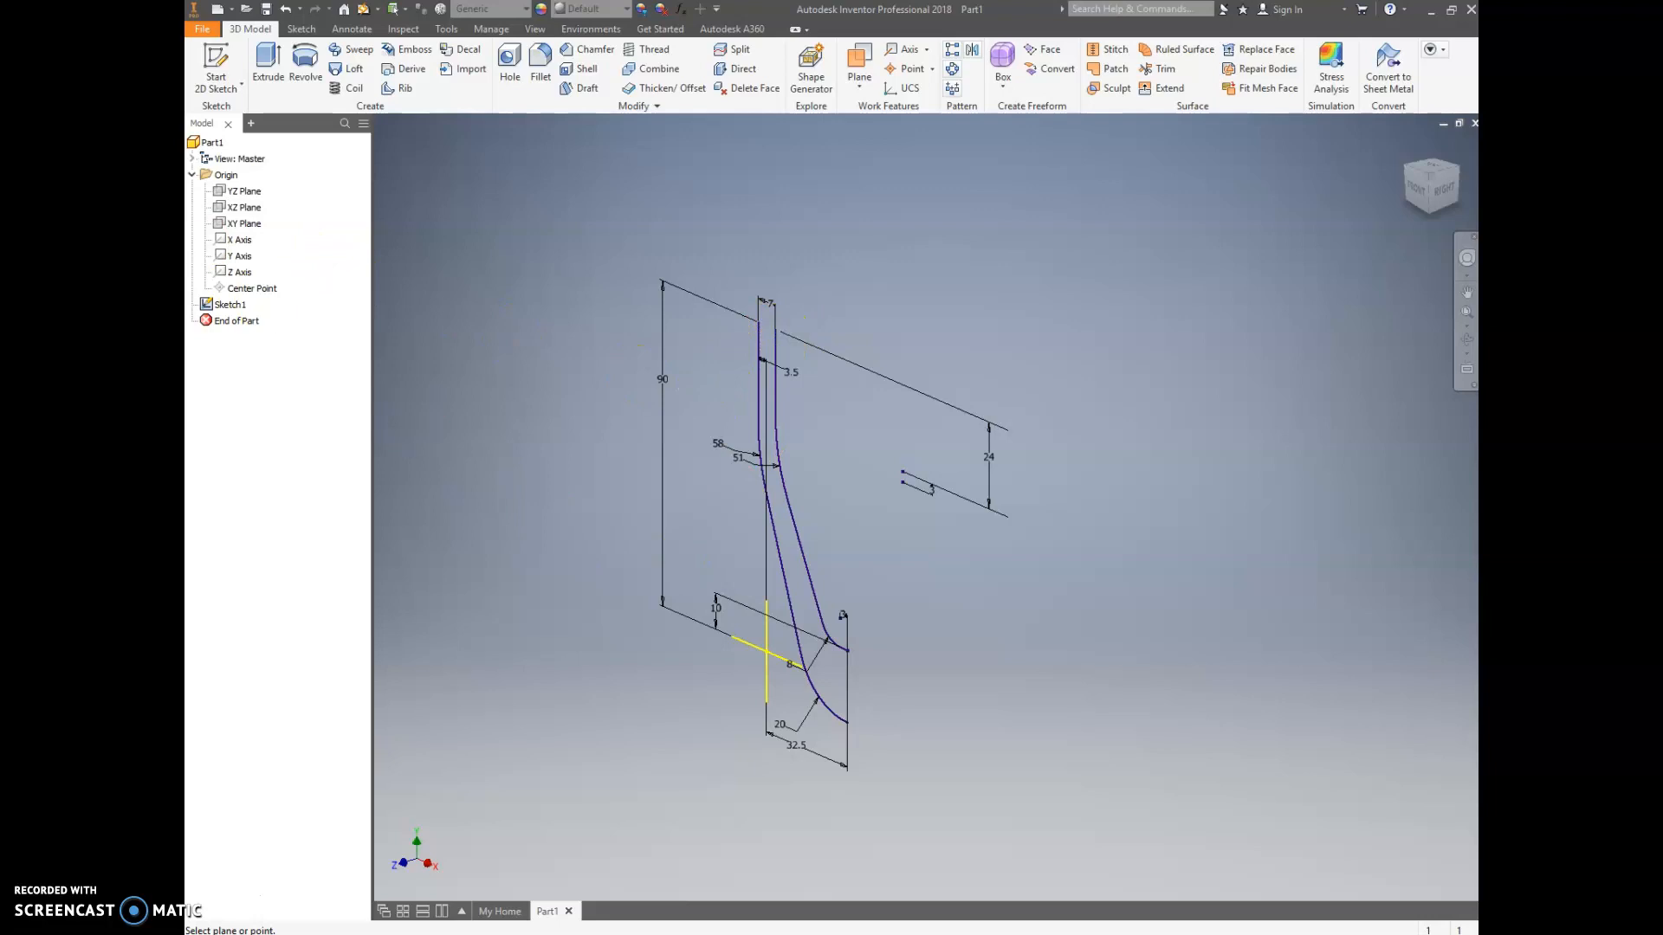
{"action": "left_click", "coordinate": [241, 208]}
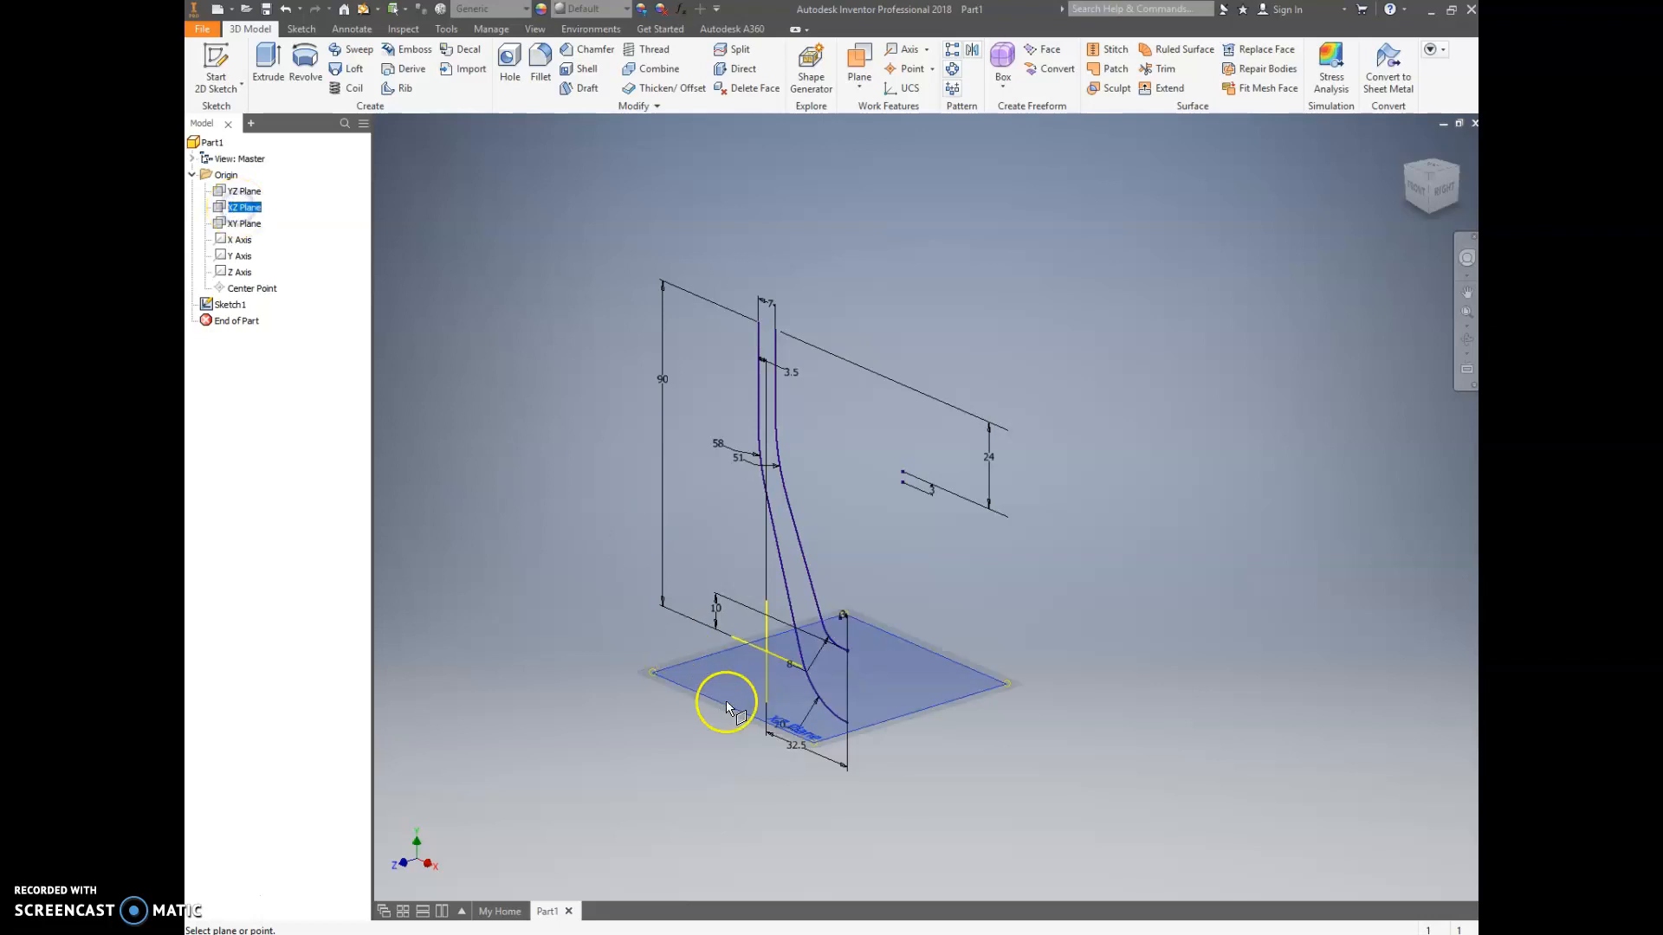
{"action": "scroll", "coordinate": [770, 337], "scroll_direction": "up", "scroll_amount": 5}
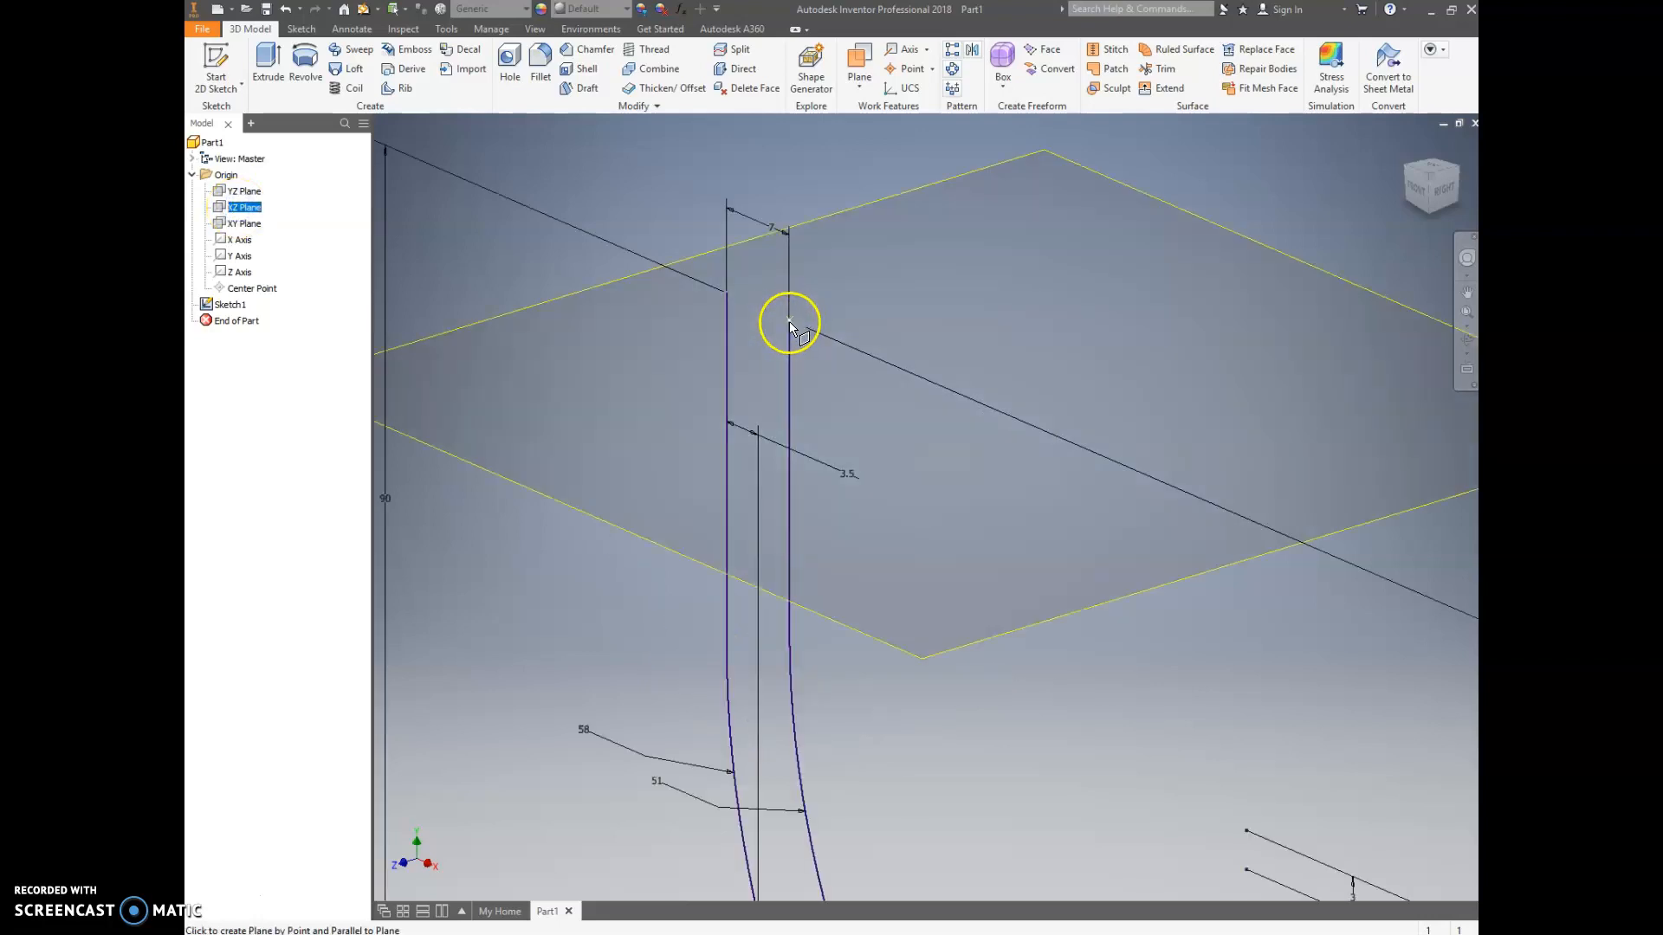
{"action": "left_click", "coordinate": [727, 294]}
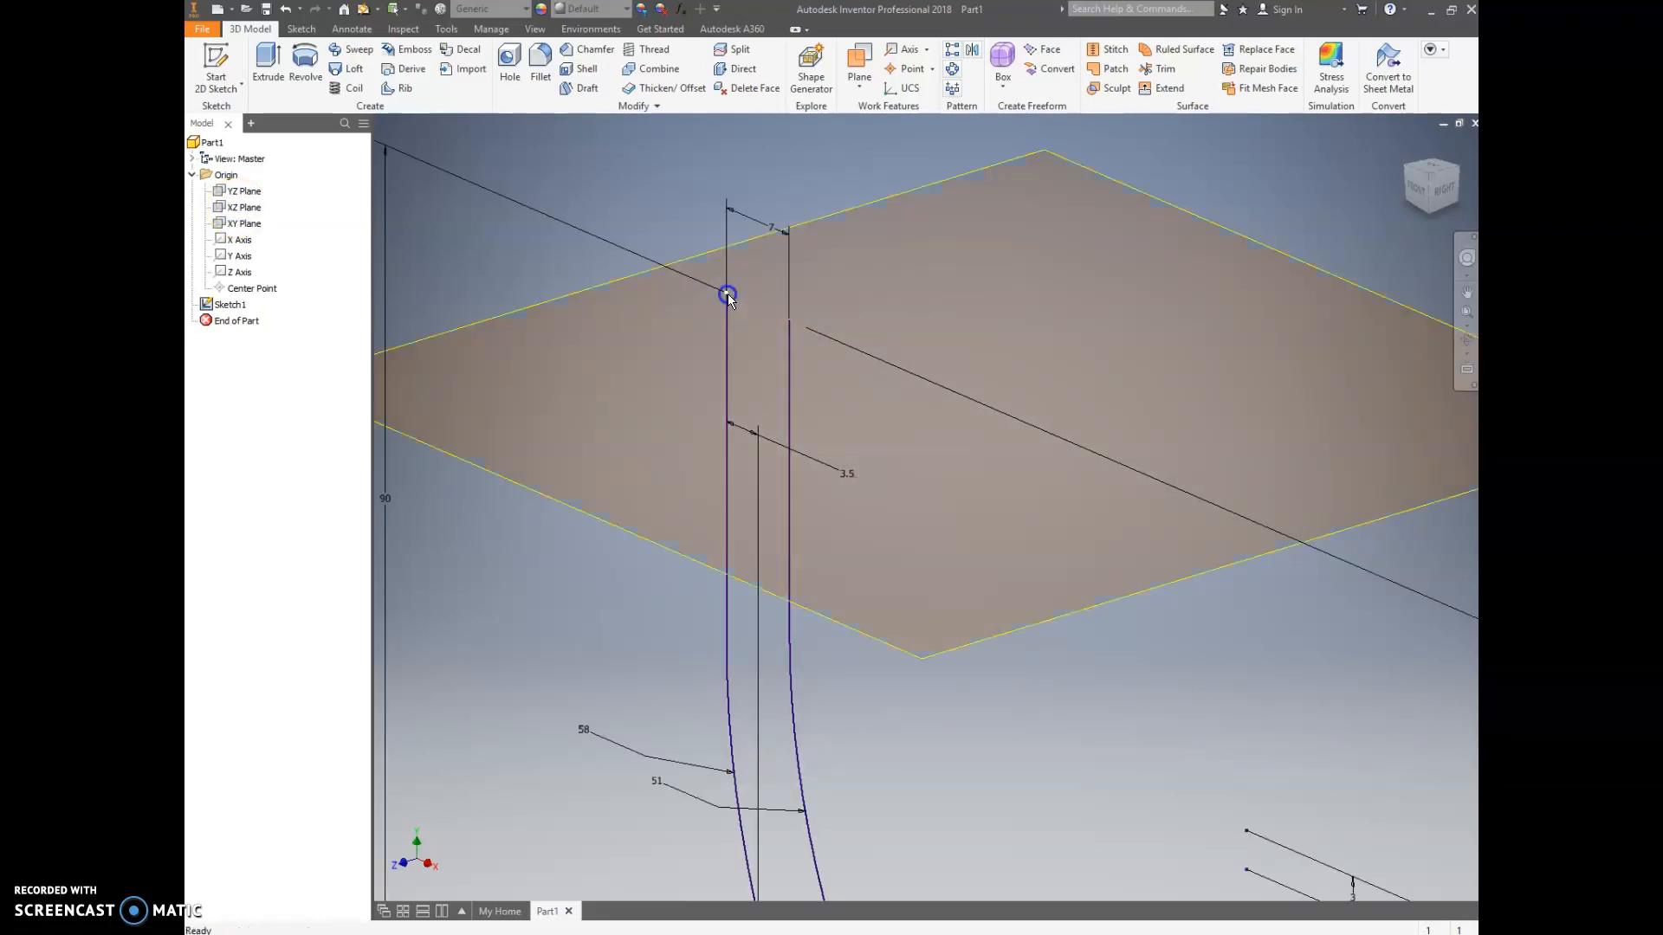
{"action": "scroll", "coordinate": [923, 363], "scroll_direction": "down", "scroll_amount": 3}
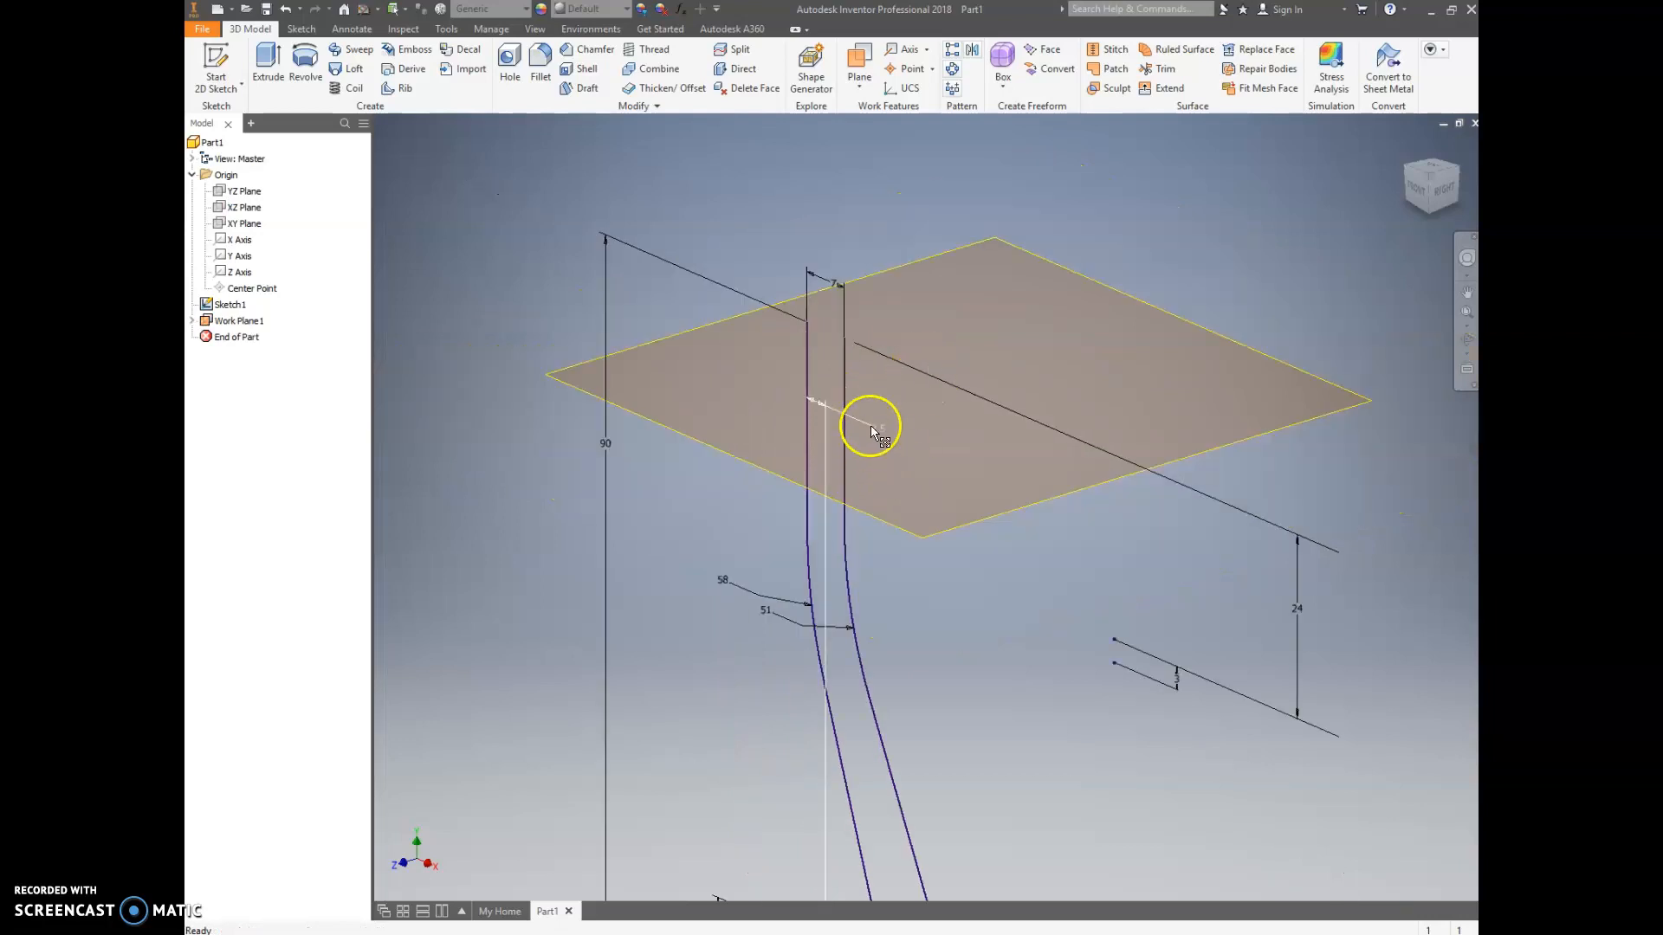
{"action": "scroll", "coordinate": [891, 390], "scroll_direction": "down", "scroll_amount": 3}
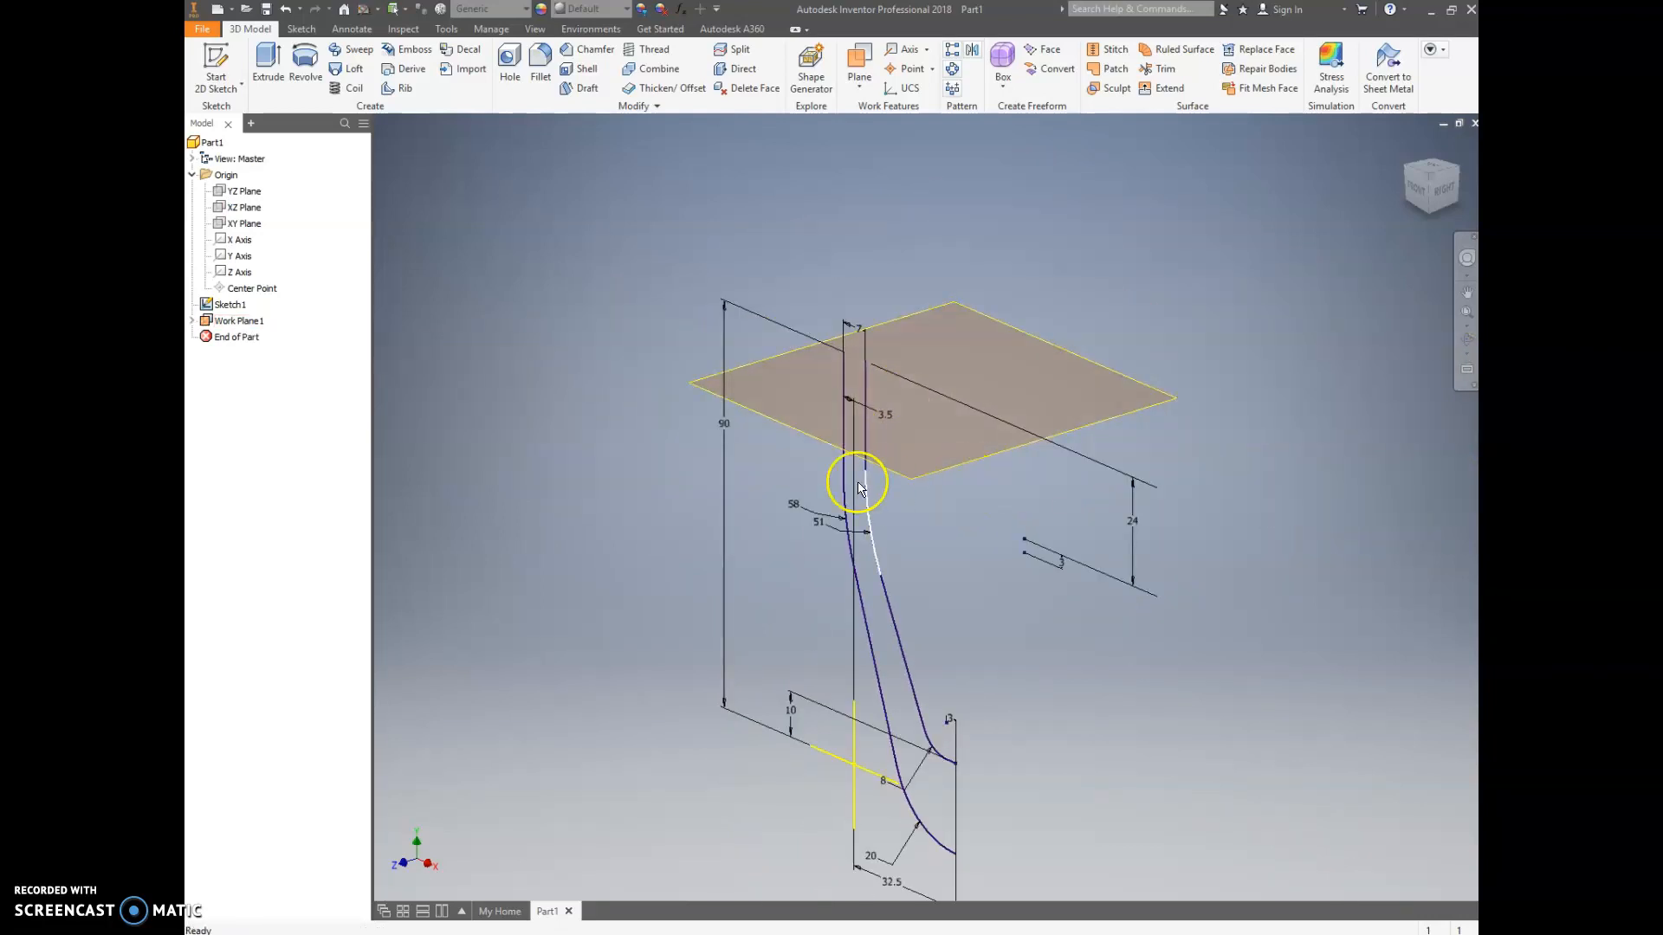
Step: Switch to the browser to examine the handle loft reference drawing, and return to the part
{"action": "key", "text": "alt+Tab"}
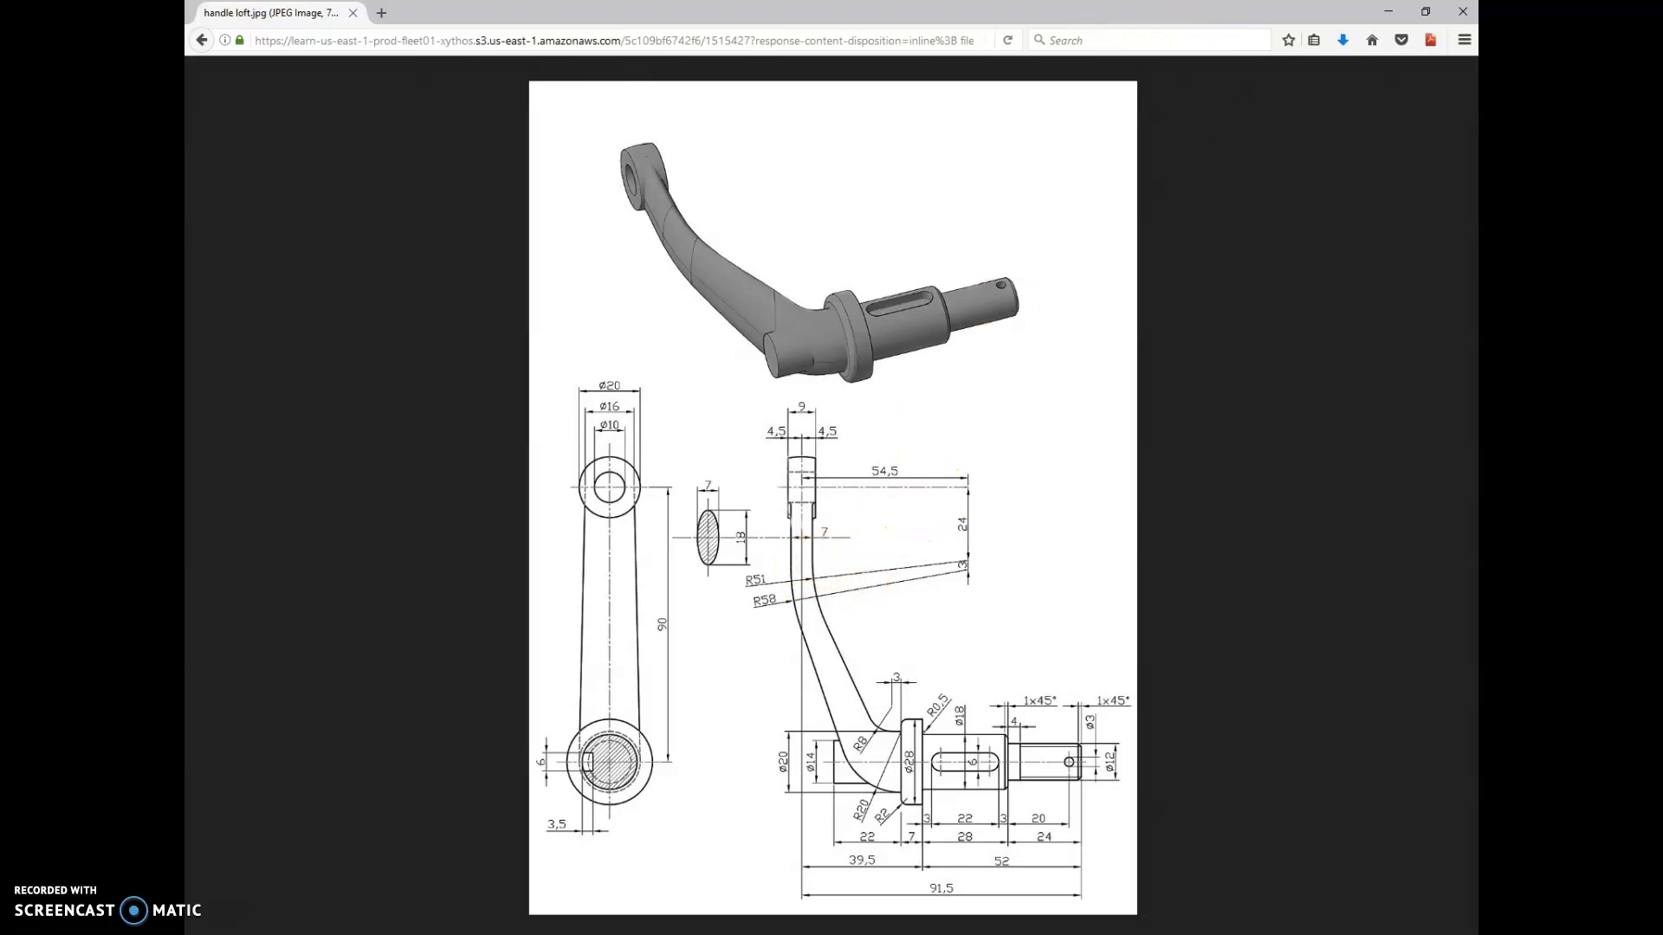
{"action": "double_click", "coordinate": [1012, 12]}
{"action": "left_click", "coordinate": [1180, 204]}
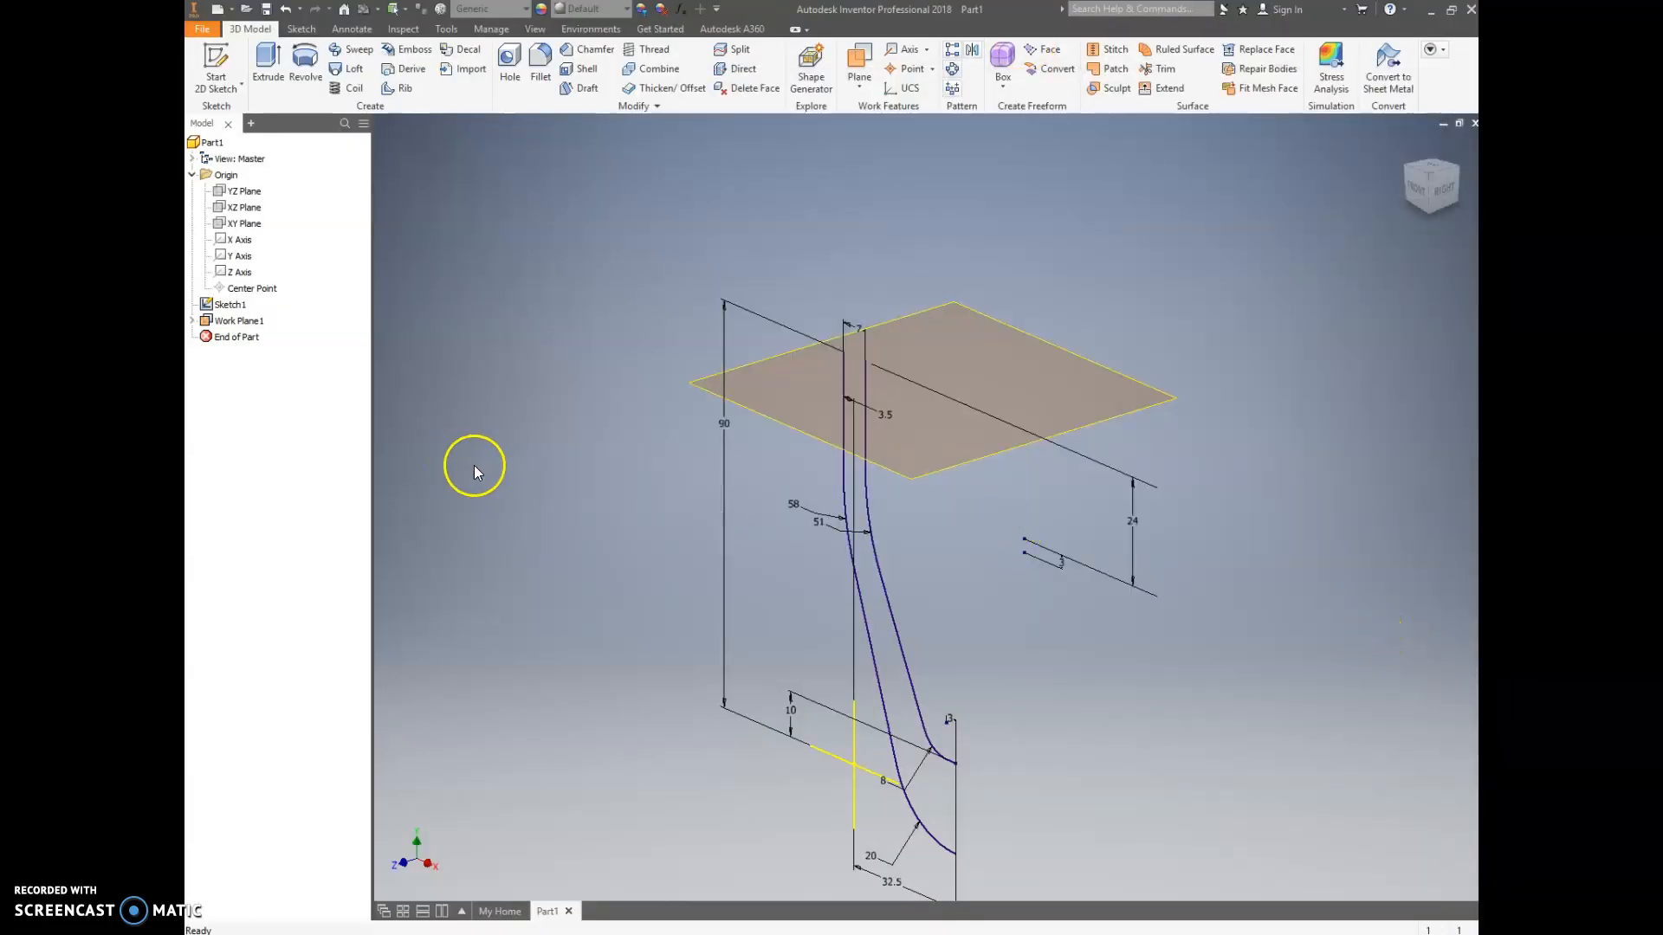
Step: Create a work plane parallel to the XZ plane through the point where the vertical line meets the 51 mm arc
{"action": "left_click", "coordinate": [860, 80]}
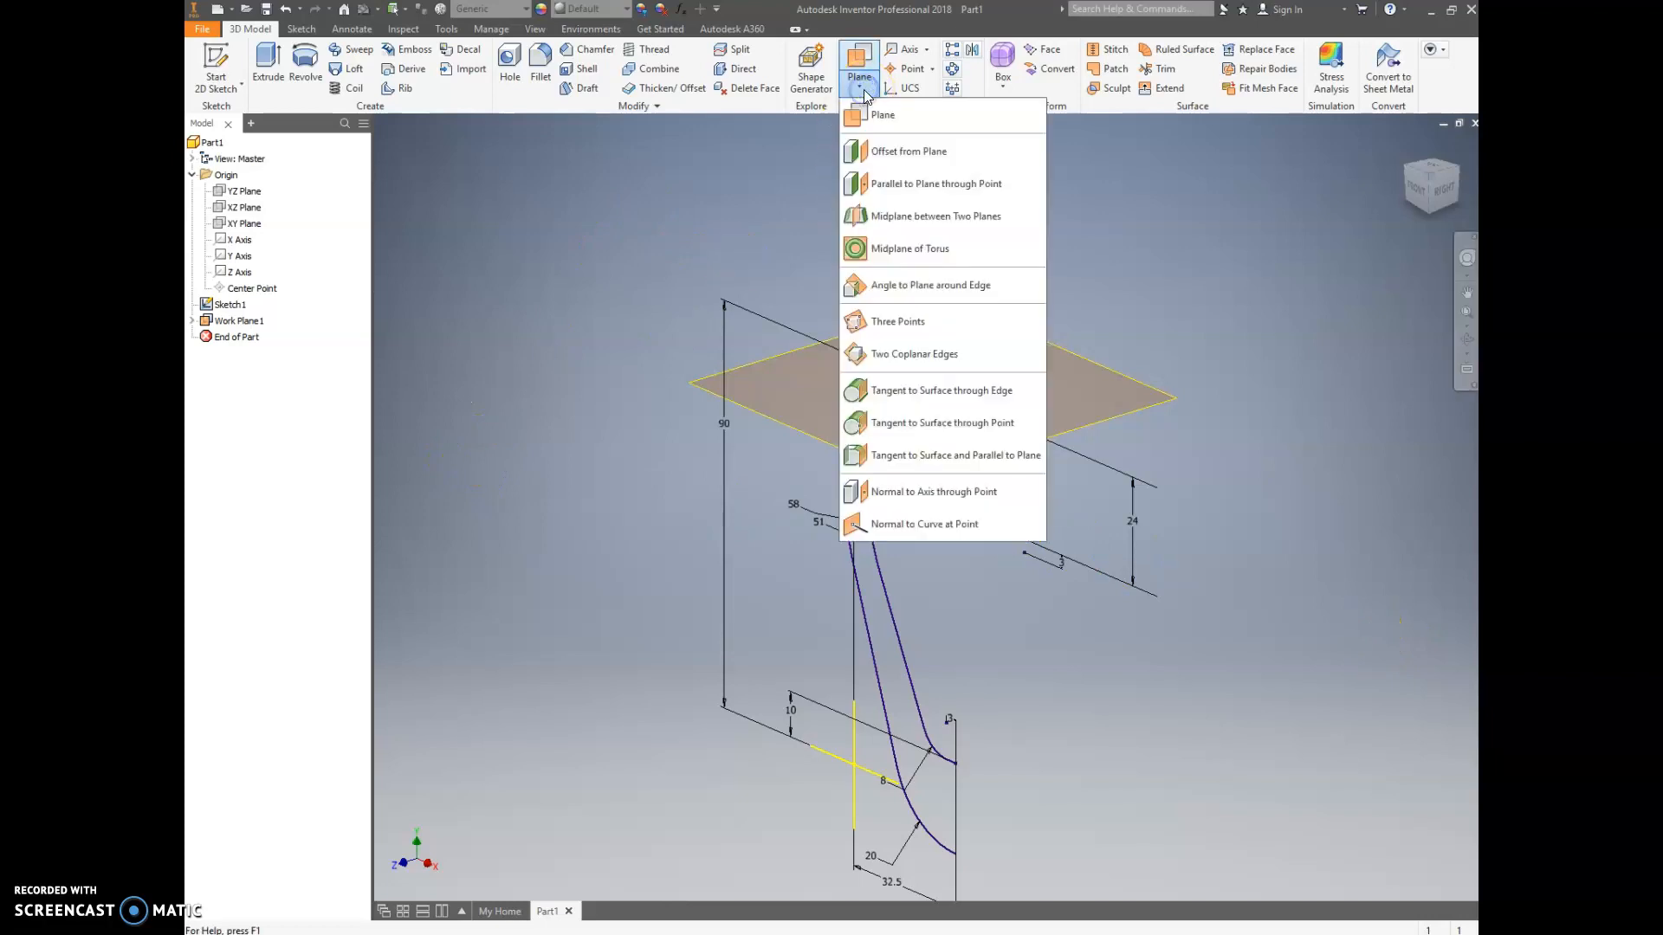
{"action": "left_click", "coordinate": [928, 187]}
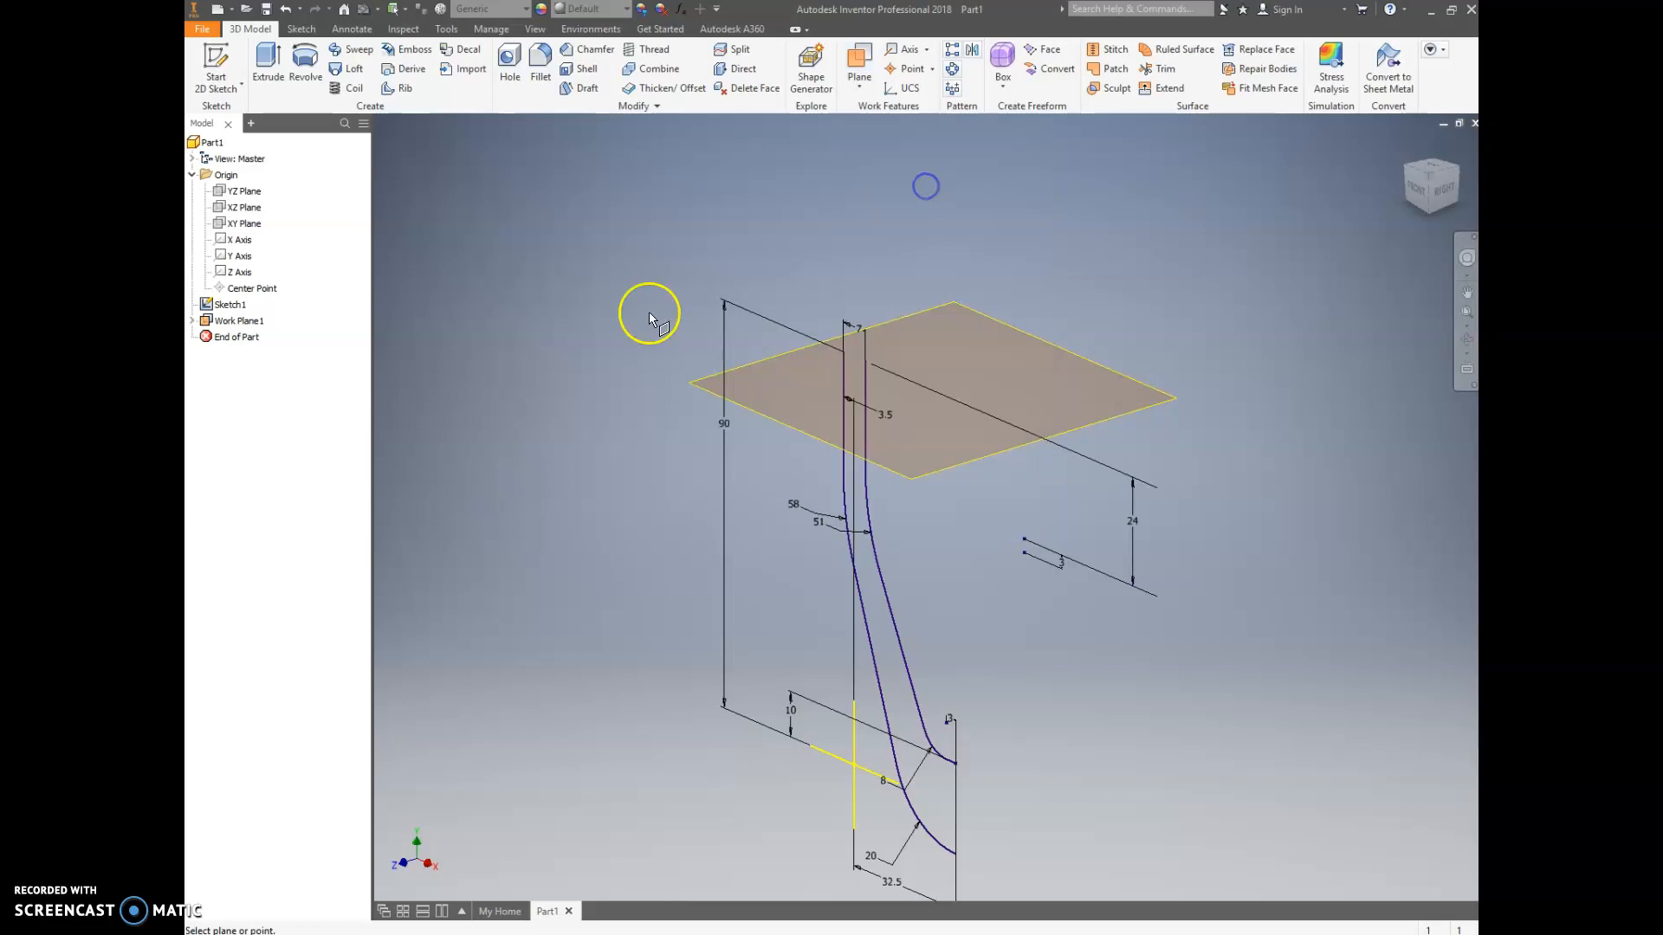
{"action": "left_click", "coordinate": [245, 208]}
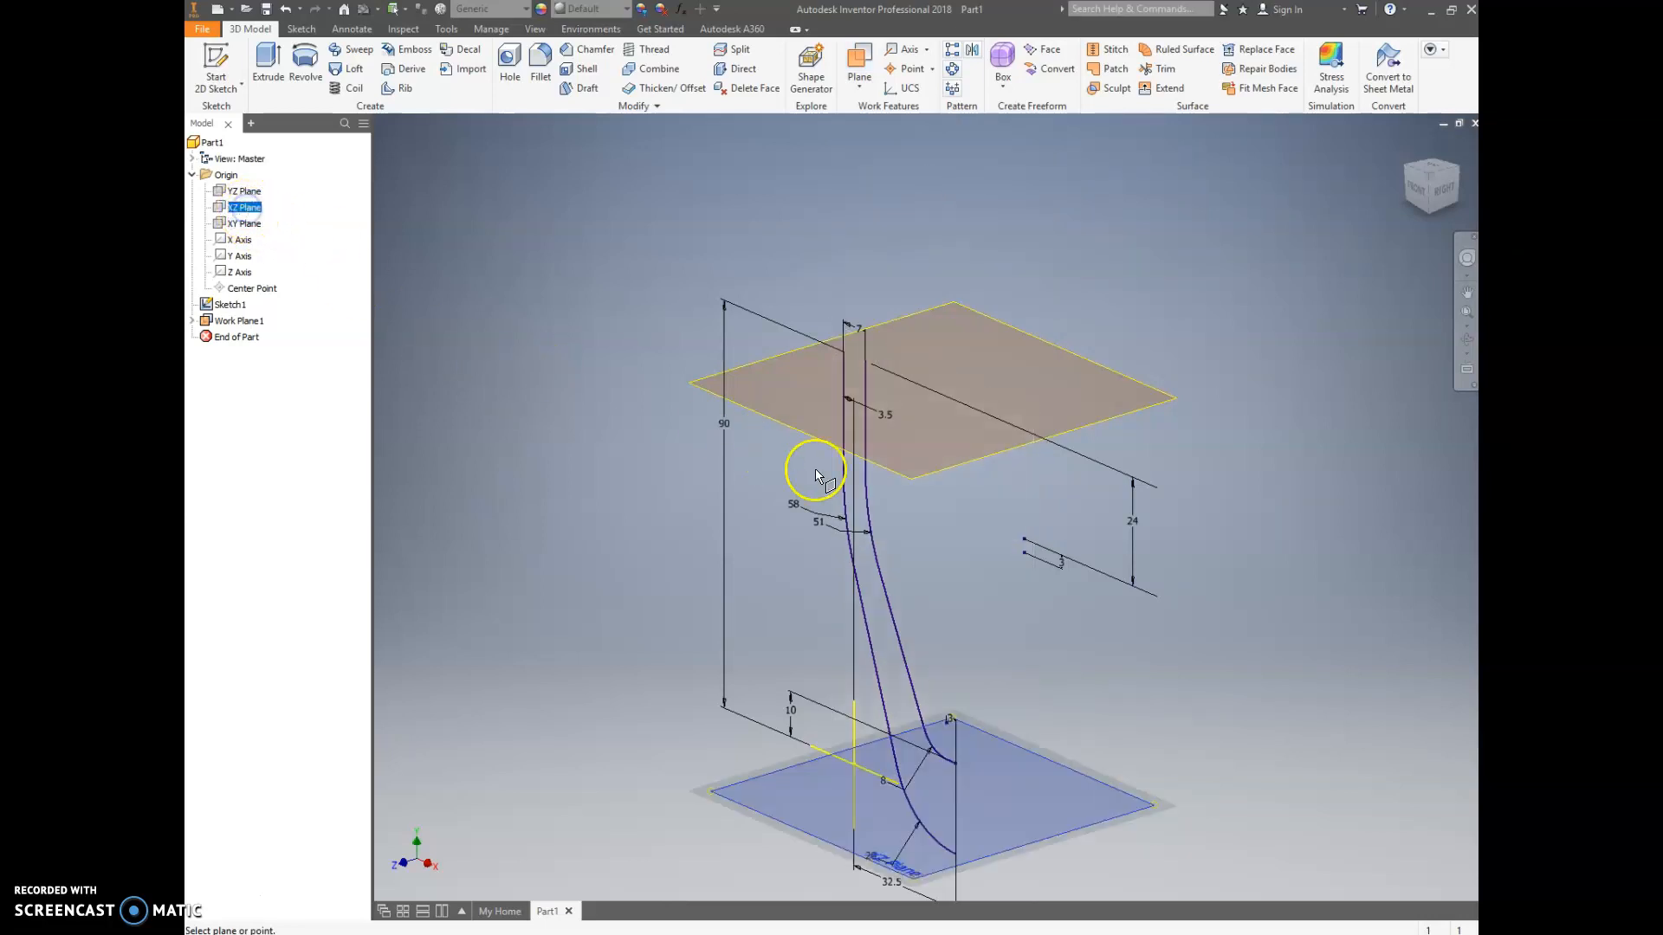
{"action": "scroll", "coordinate": [865, 472], "scroll_direction": "up", "scroll_amount": 3}
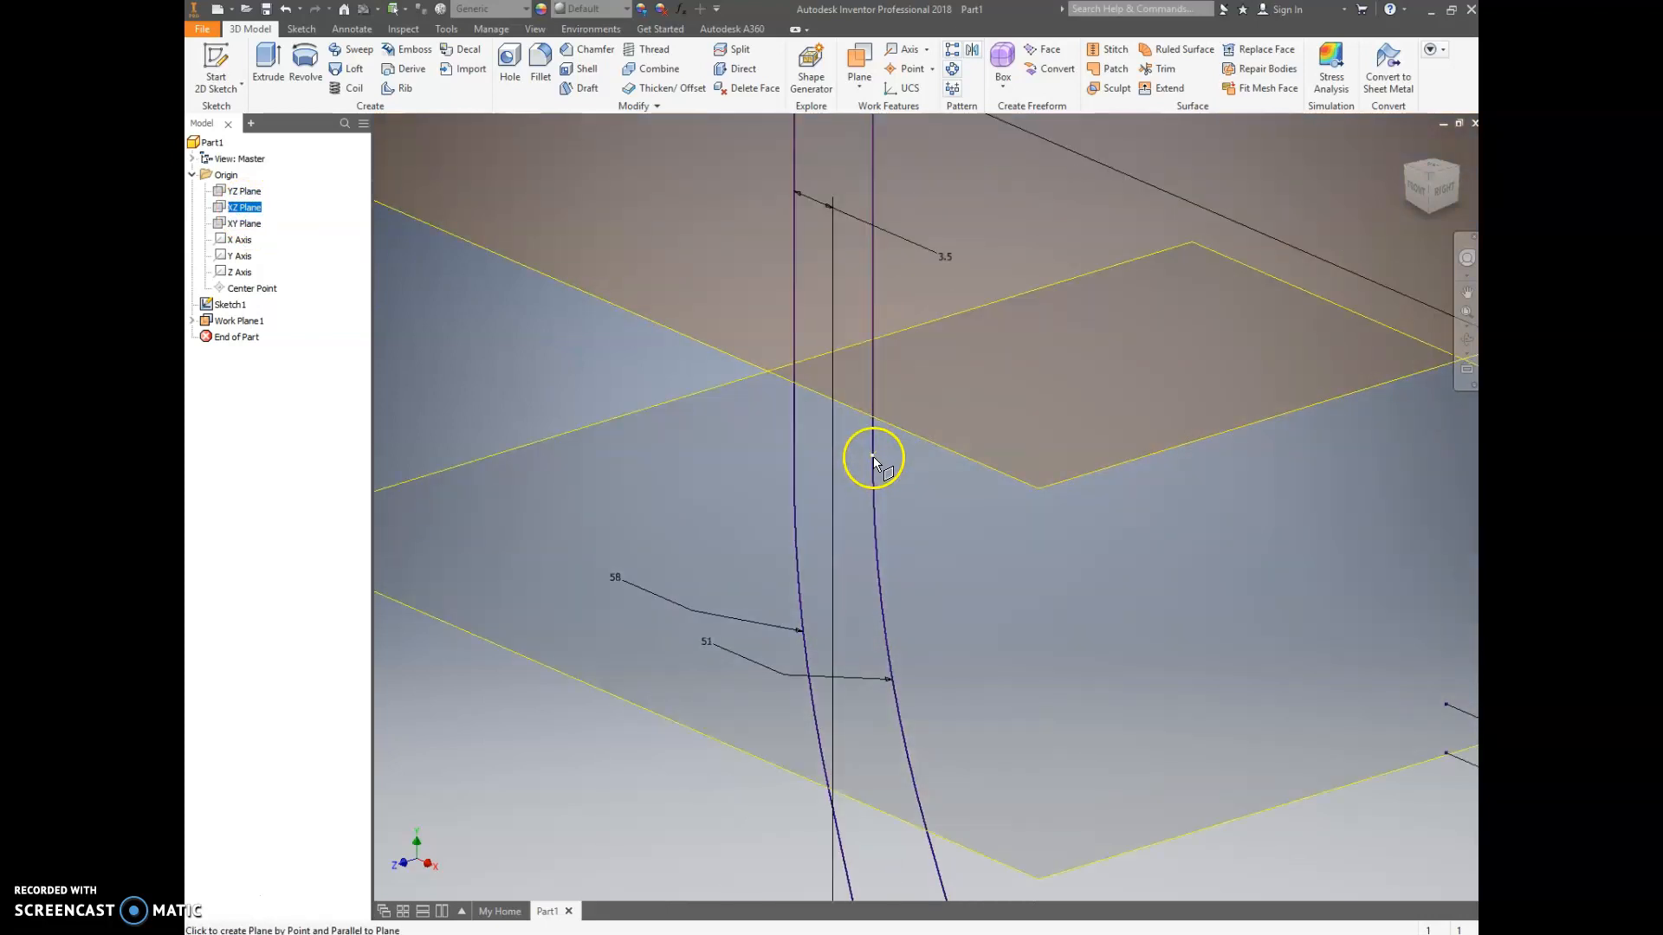
{"action": "left_click", "coordinate": [873, 456]}
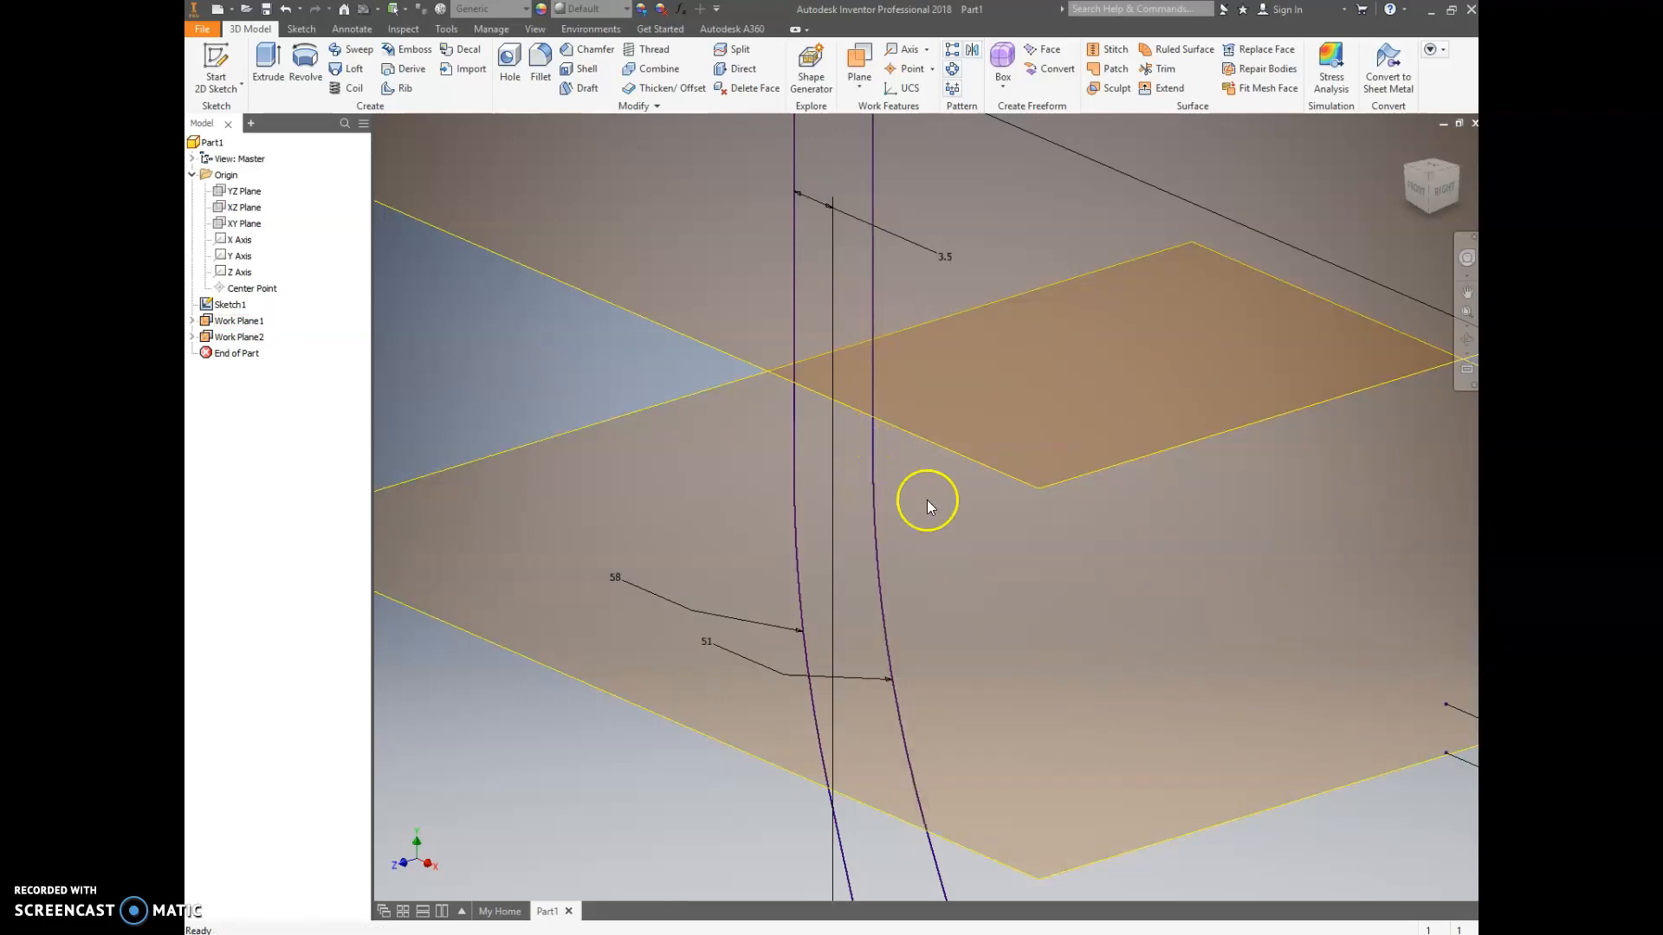
{"action": "scroll", "coordinate": [949, 505], "scroll_direction": "down", "scroll_amount": 5}
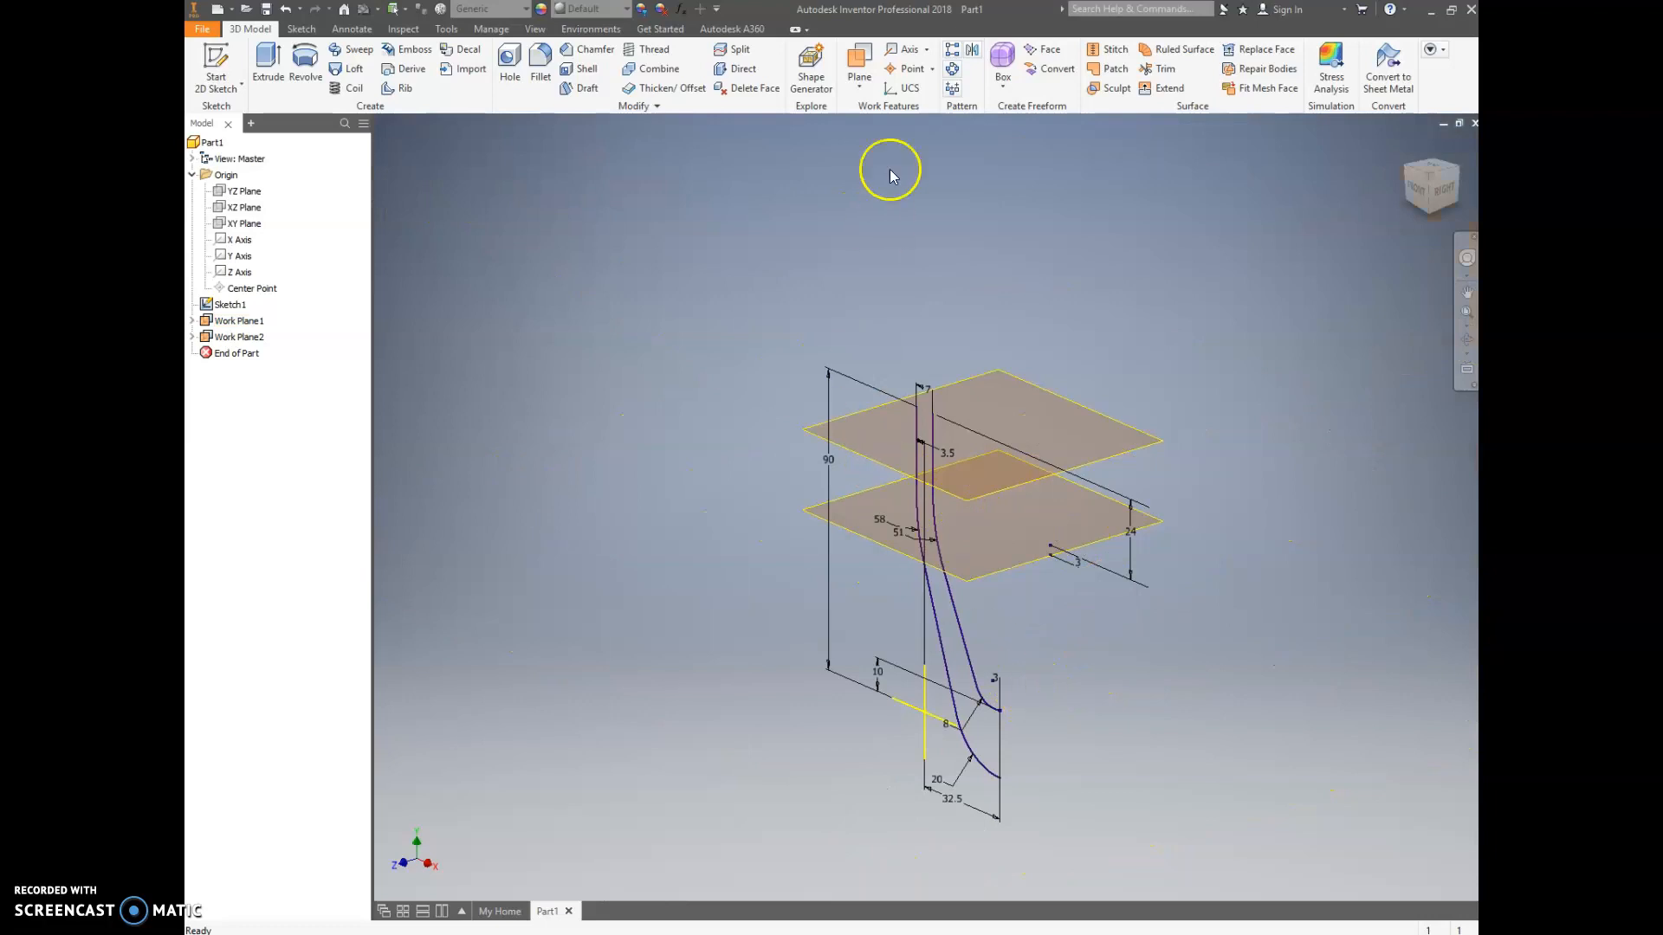
Step: Create a work plane parallel to the YZ plane through the profile's lower end point beyond the 8 mm arc
{"action": "left_click", "coordinate": [860, 90]}
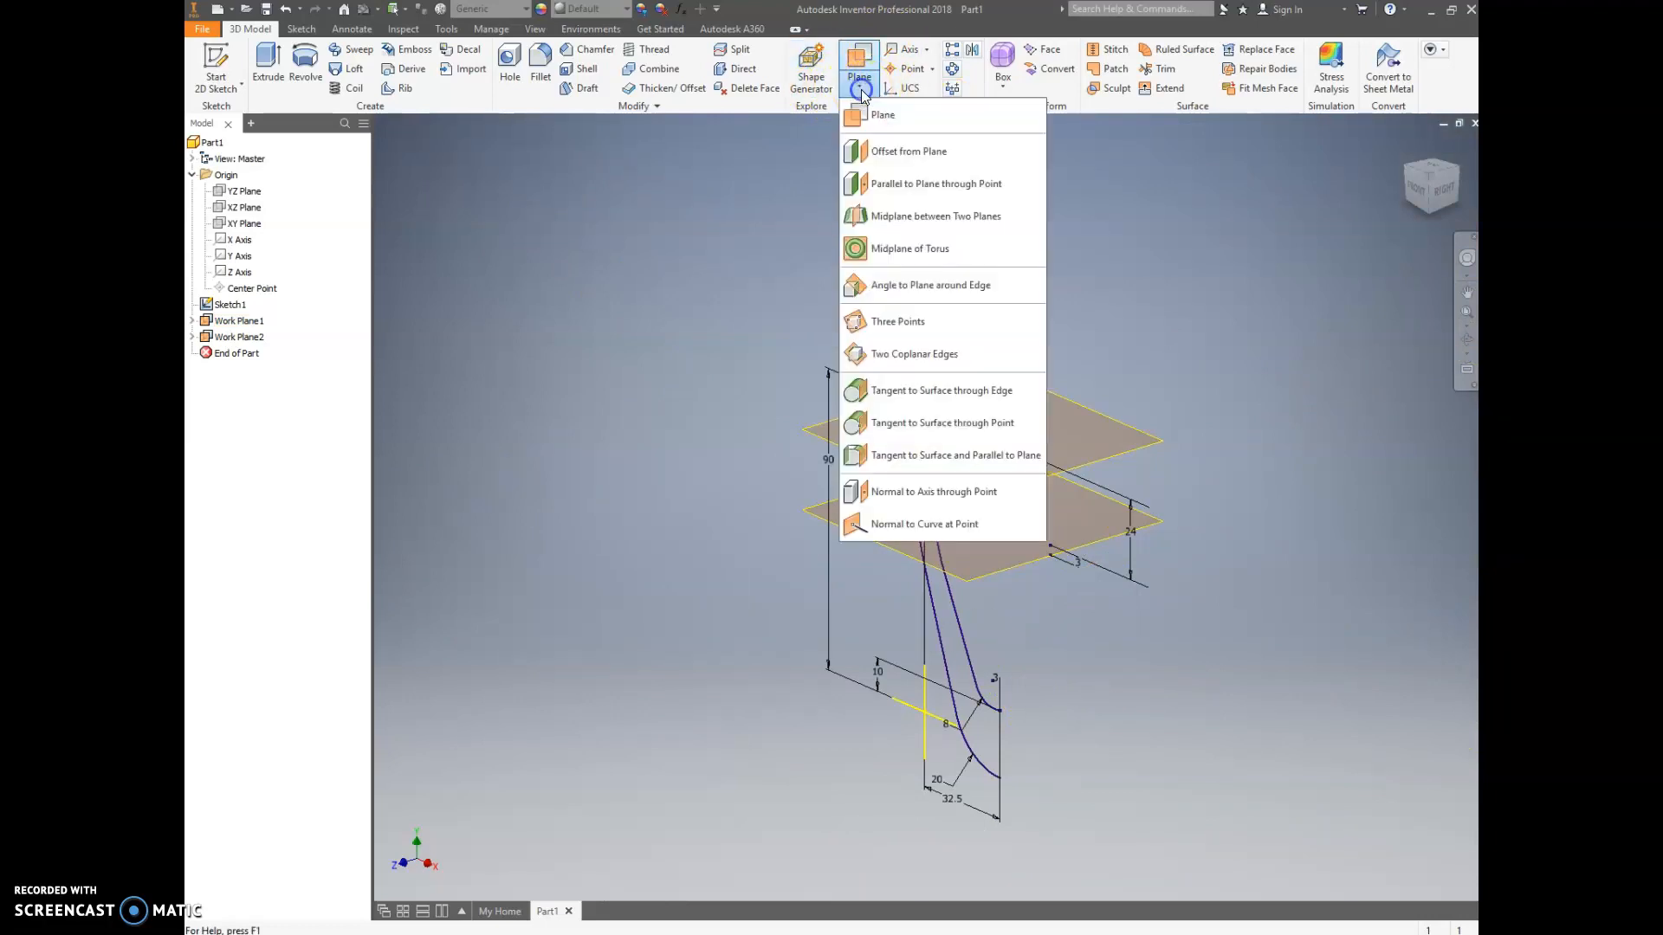
{"action": "left_click", "coordinate": [923, 187]}
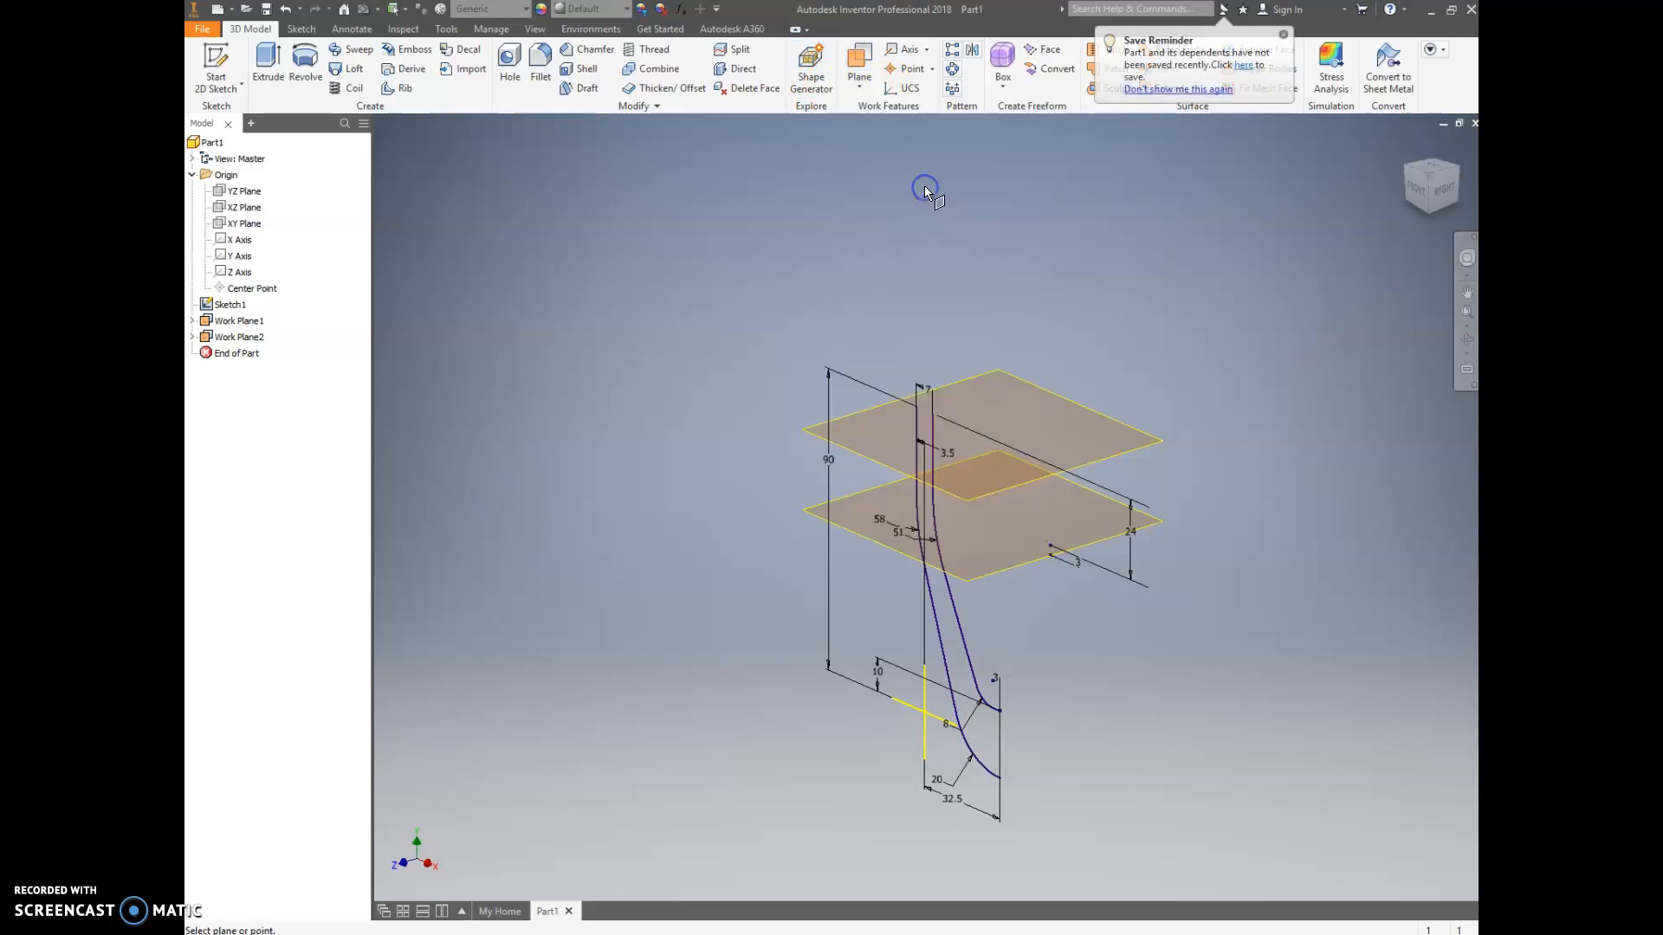
{"action": "left_click", "coordinate": [239, 195]}
{"action": "scroll", "coordinate": [1029, 753], "scroll_direction": "down", "scroll_amount": 3}
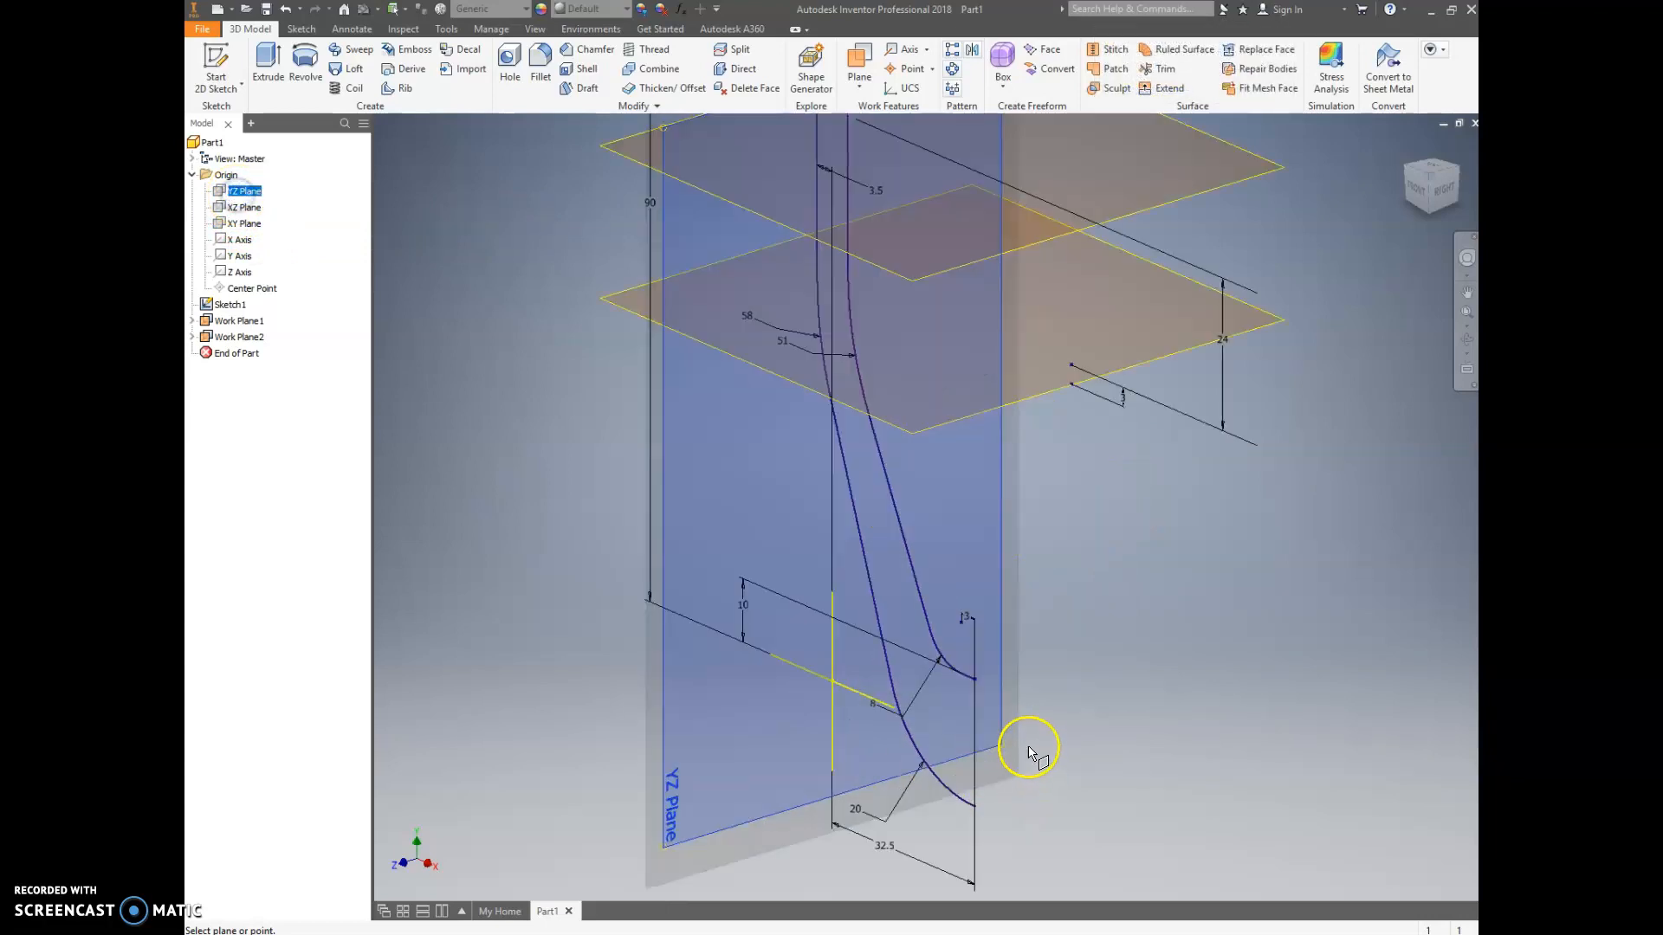
{"action": "scroll", "coordinate": [1029, 754], "scroll_direction": "down", "scroll_amount": 3}
{"action": "left_click", "coordinate": [930, 622]}
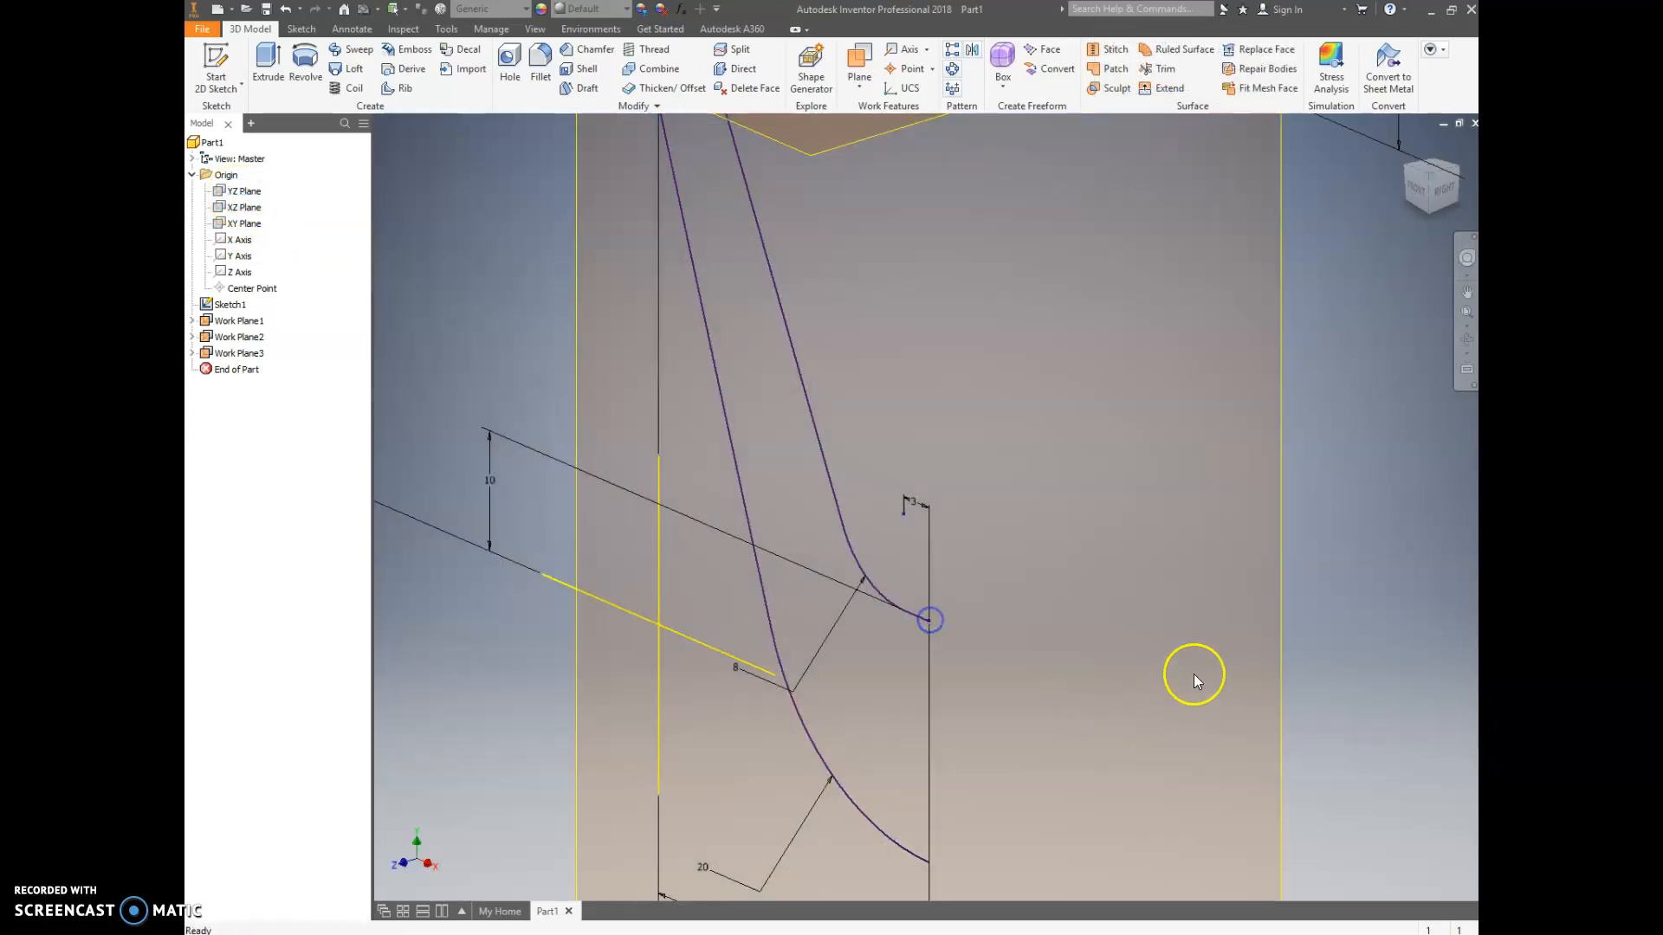
{"action": "scroll", "coordinate": [1198, 660], "scroll_direction": "up", "scroll_amount": 5}
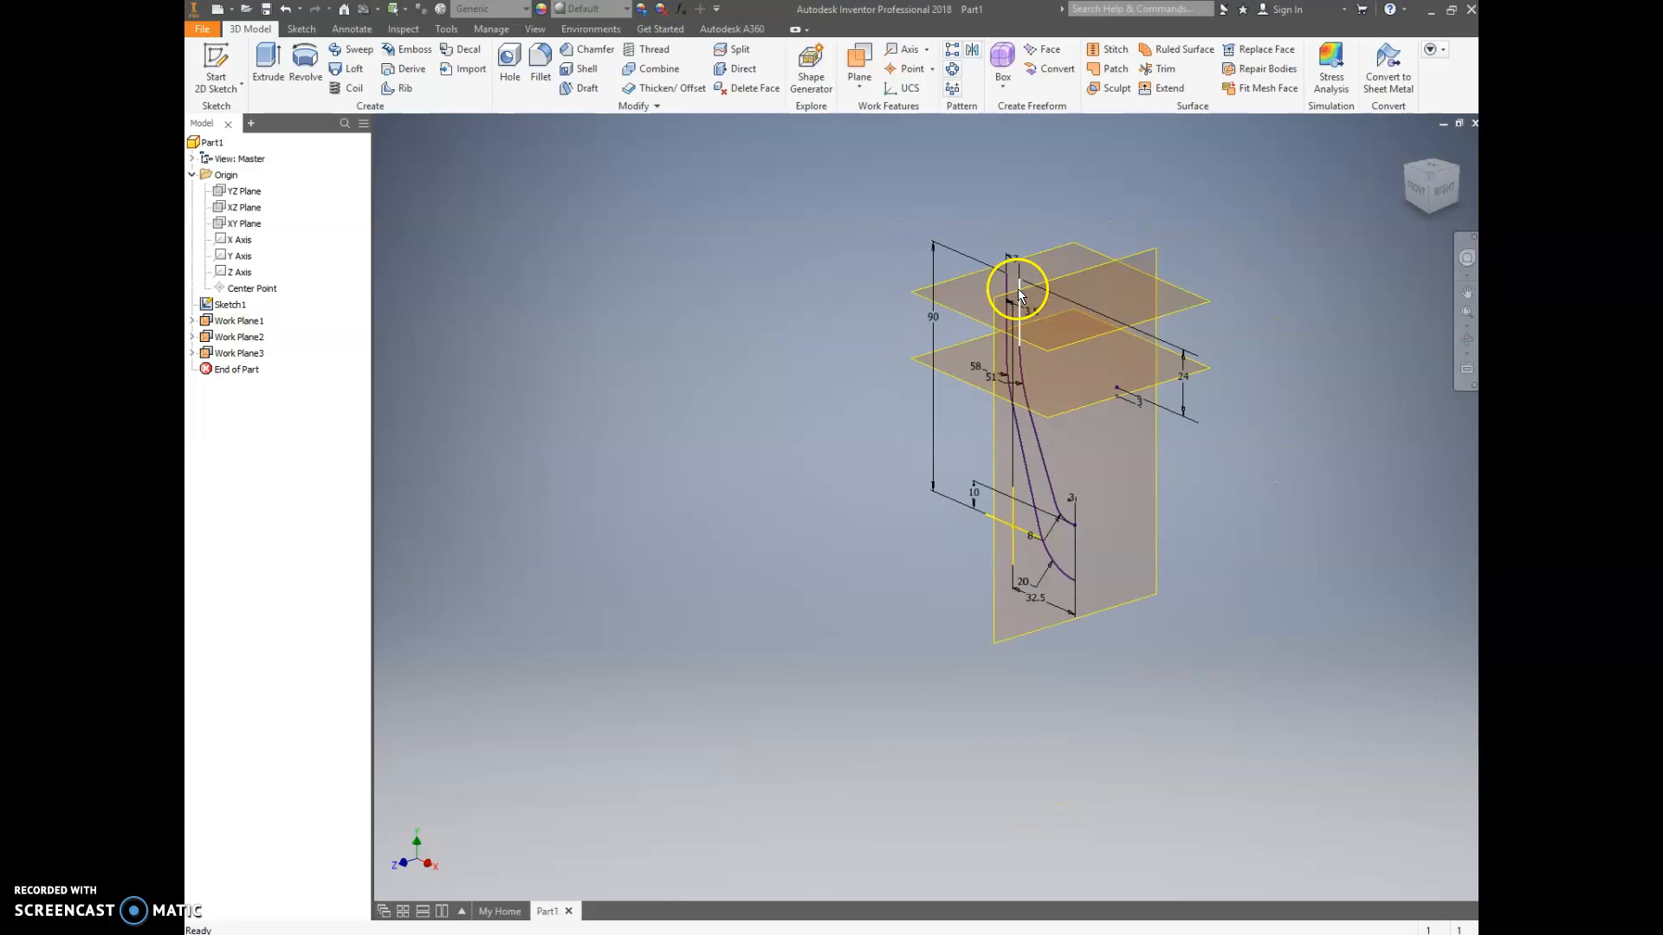
Step: Start a new 2D sketch on the uppermost work plane
{"action": "scroll", "coordinate": [1013, 277], "scroll_direction": "down", "scroll_amount": 5}
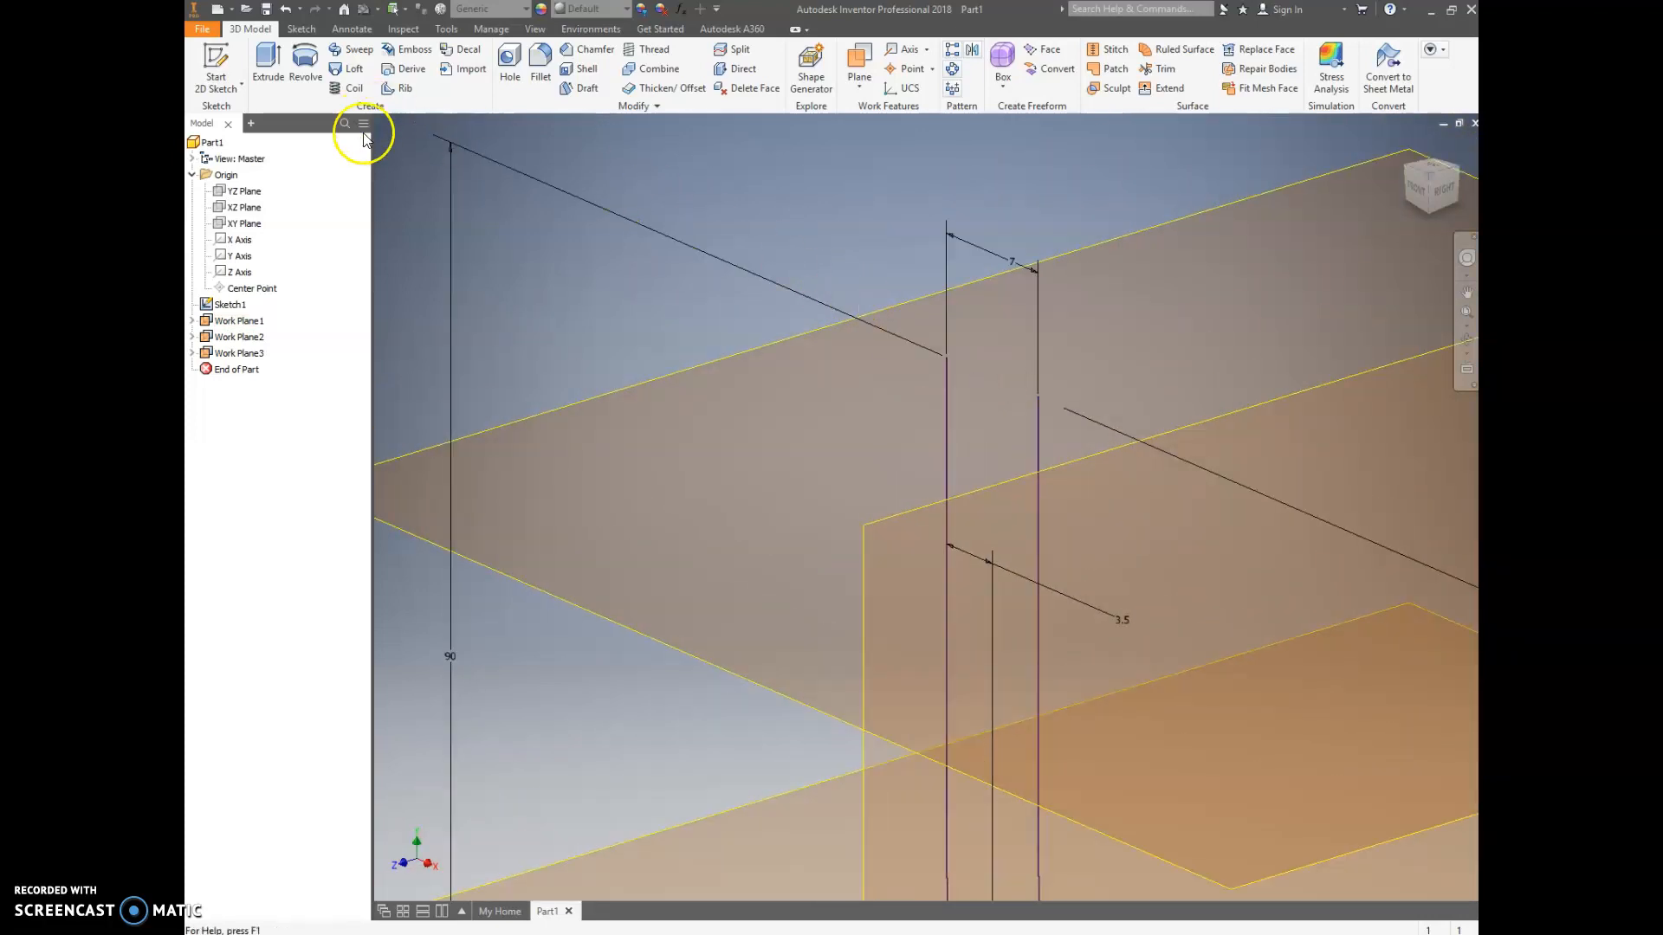
{"action": "left_click", "coordinate": [216, 62]}
{"action": "left_click", "coordinate": [900, 303]}
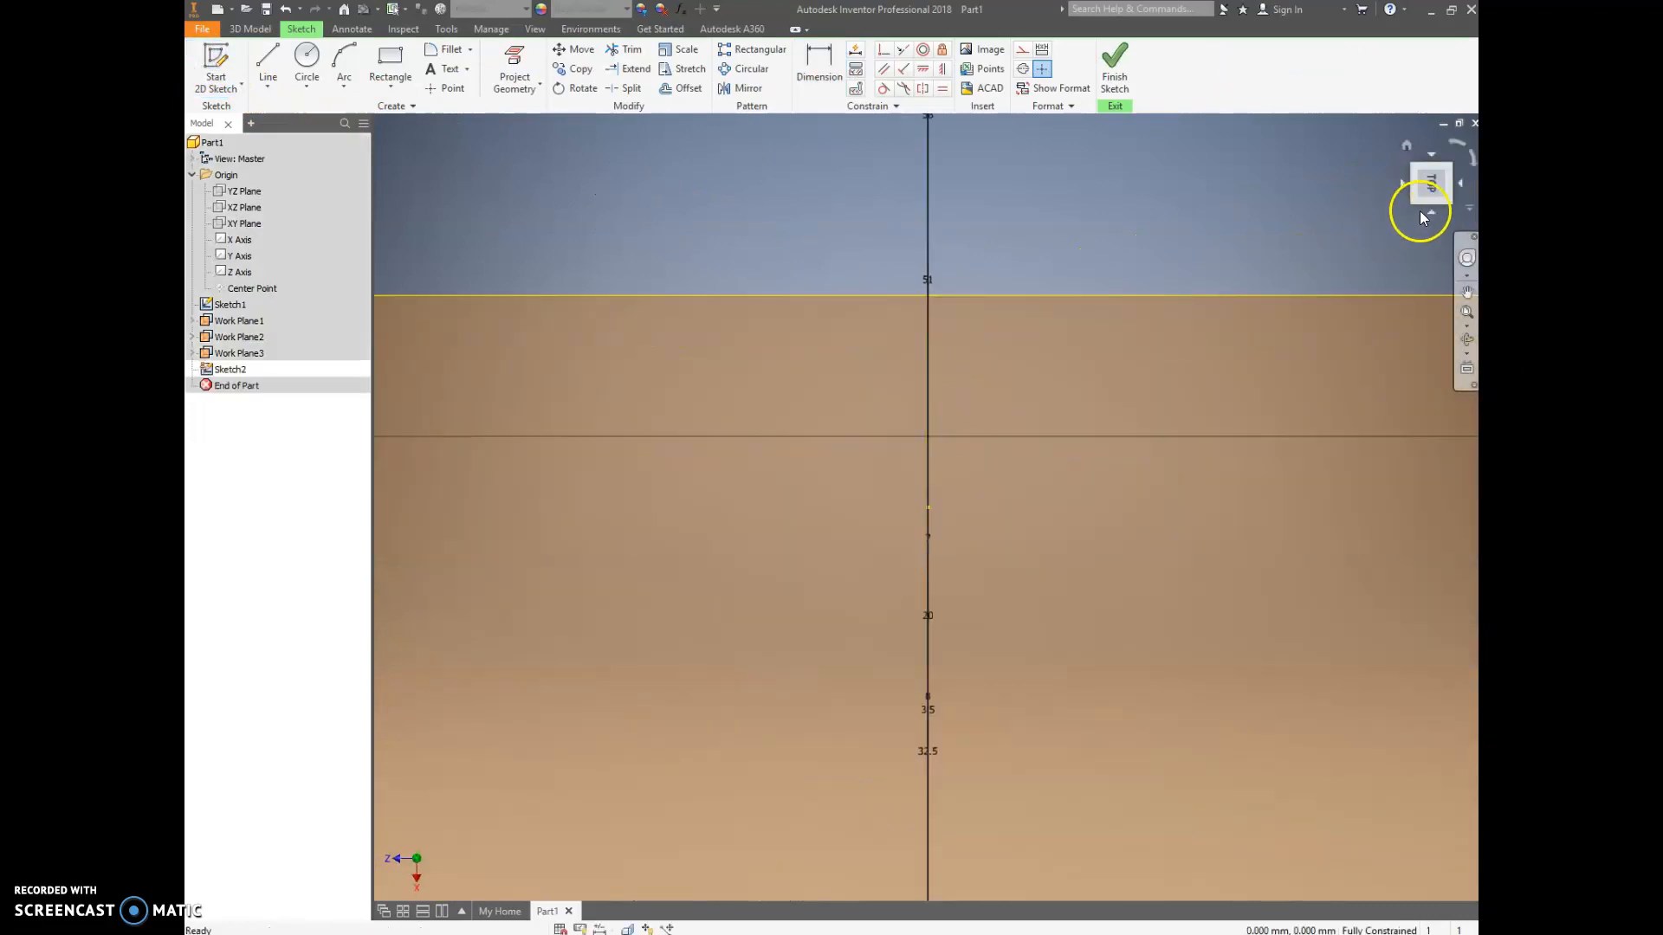
{"action": "left_click", "coordinate": [1411, 200]}
{"action": "left_click", "coordinate": [1401, 150]}
{"action": "left_click", "coordinate": [1427, 167]}
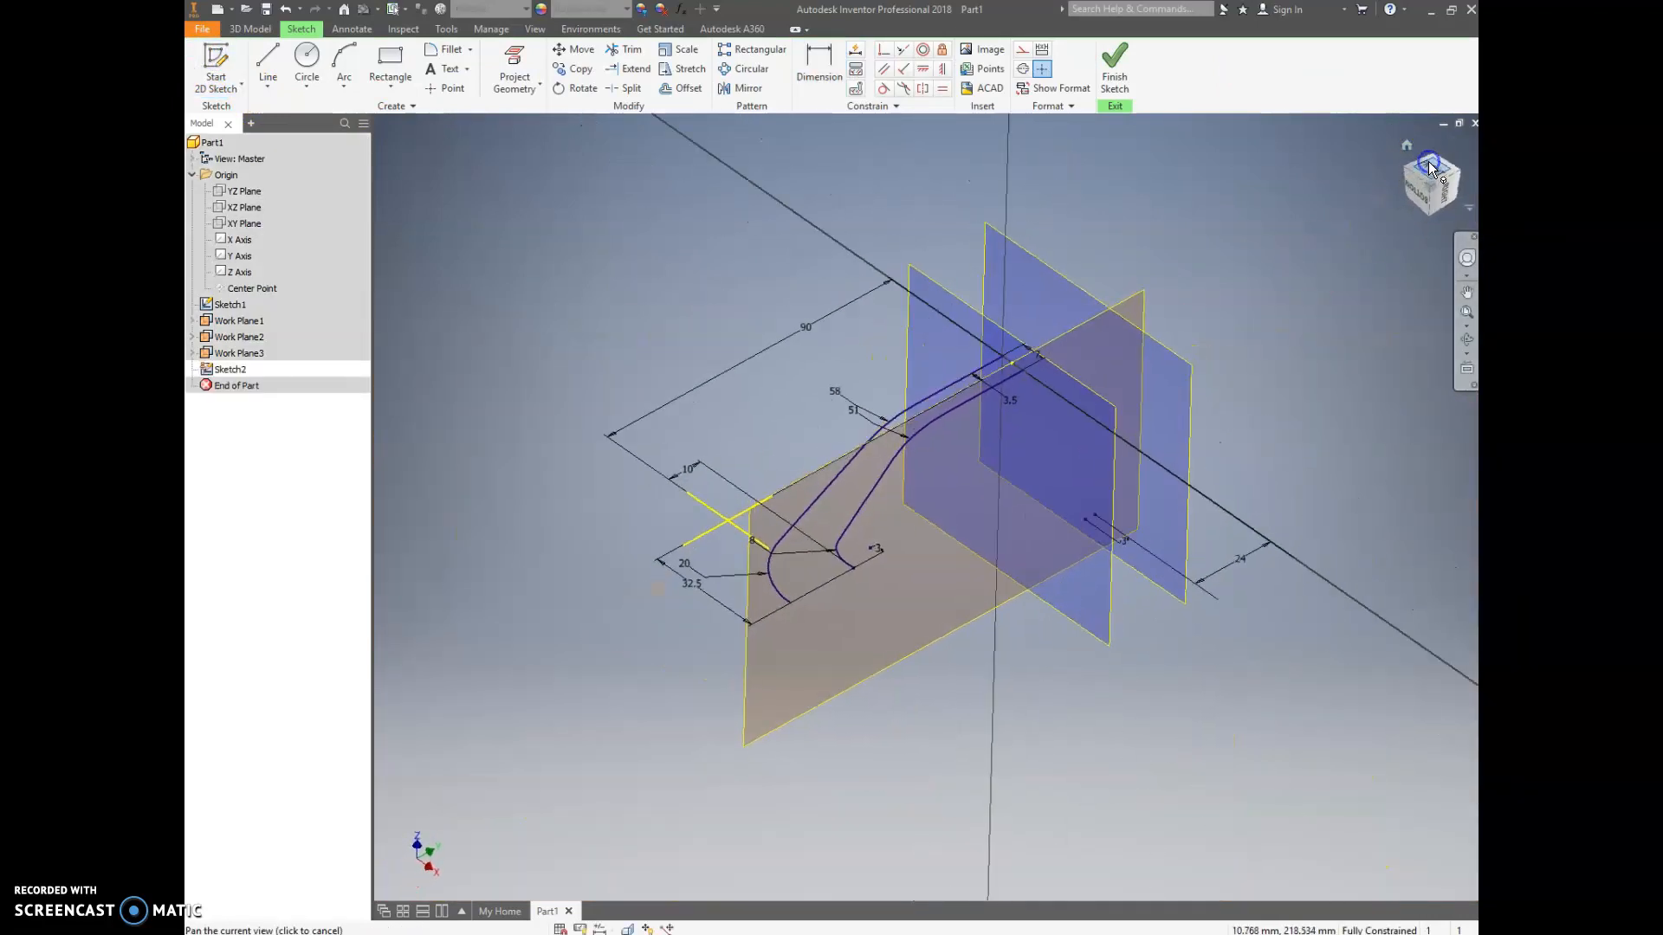
{"action": "left_click", "coordinate": [1451, 140]}
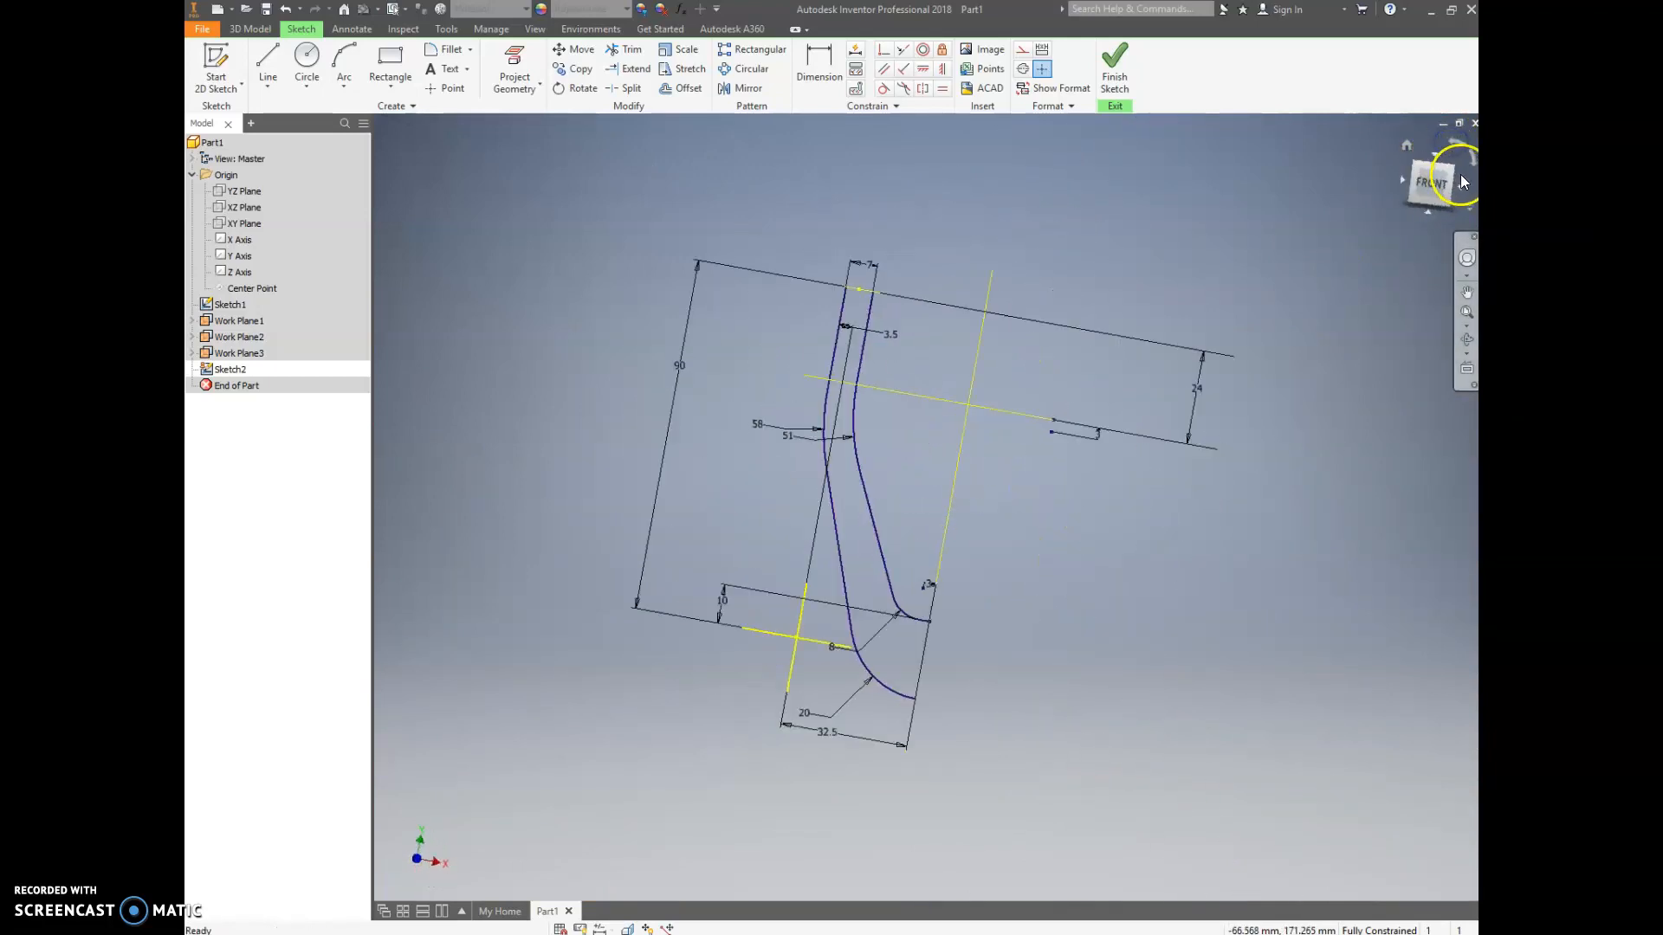
{"action": "left_click", "coordinate": [1448, 165]}
Step: Sketch an ellipse centred on the projected origin point, midway between the profile's two vertical lines, with its first axis running along Z
{"action": "scroll", "coordinate": [839, 282], "scroll_direction": "down", "scroll_amount": 8}
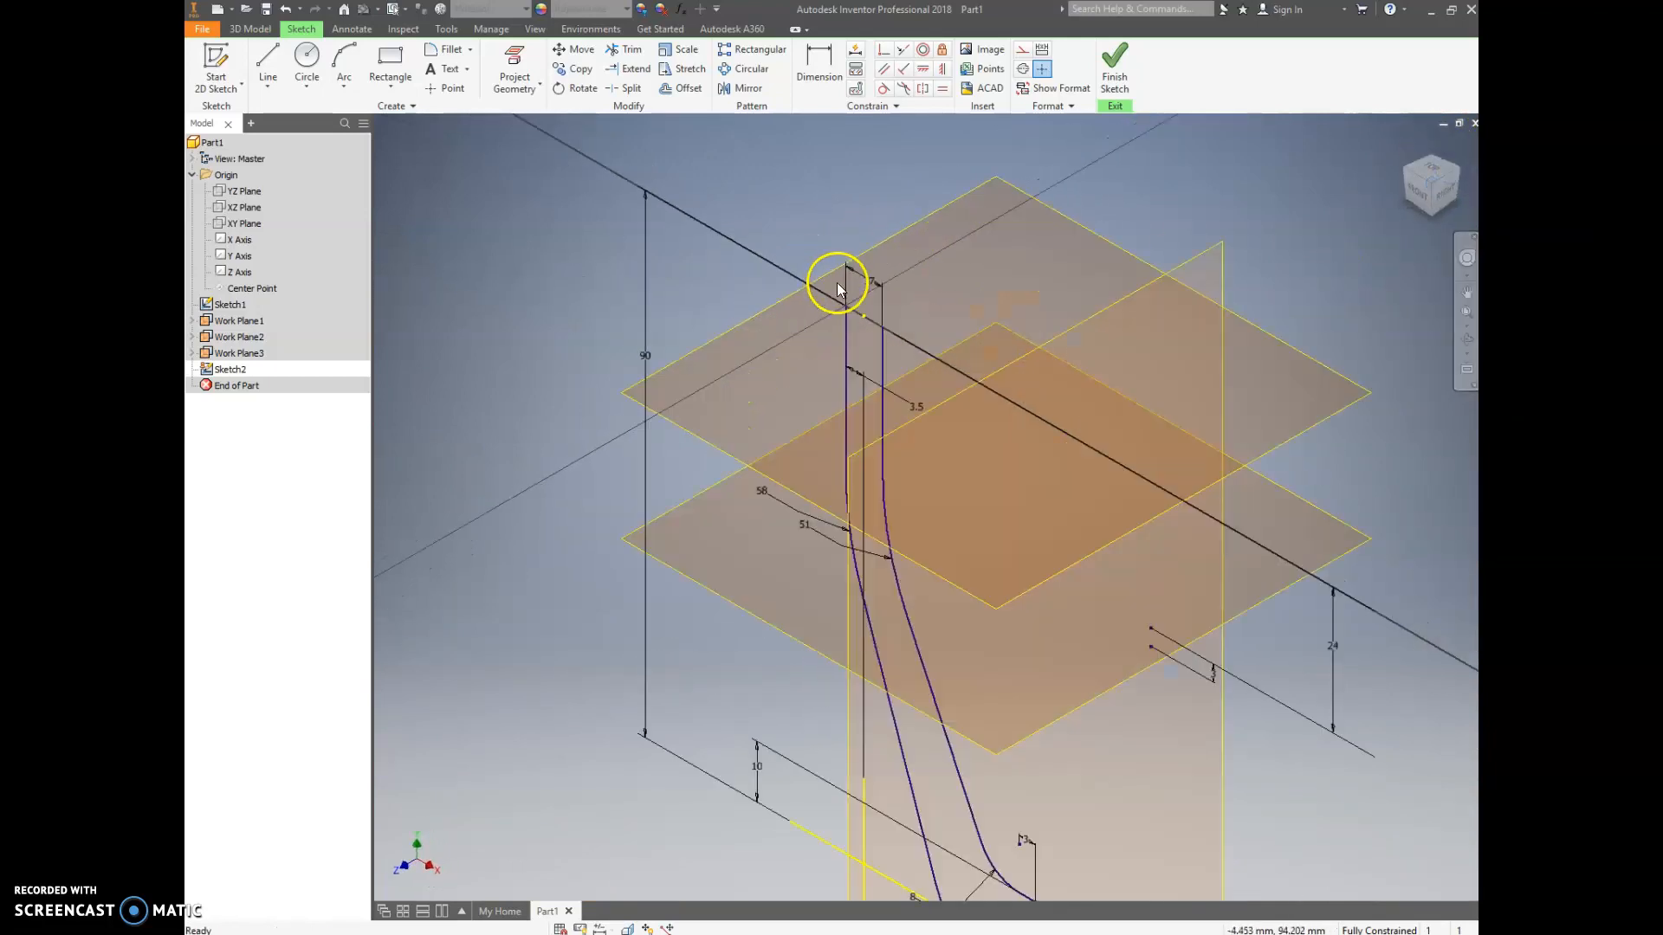
{"action": "middle_click_drag", "start_coordinate": [947, 408], "coordinate": [824, 401]}
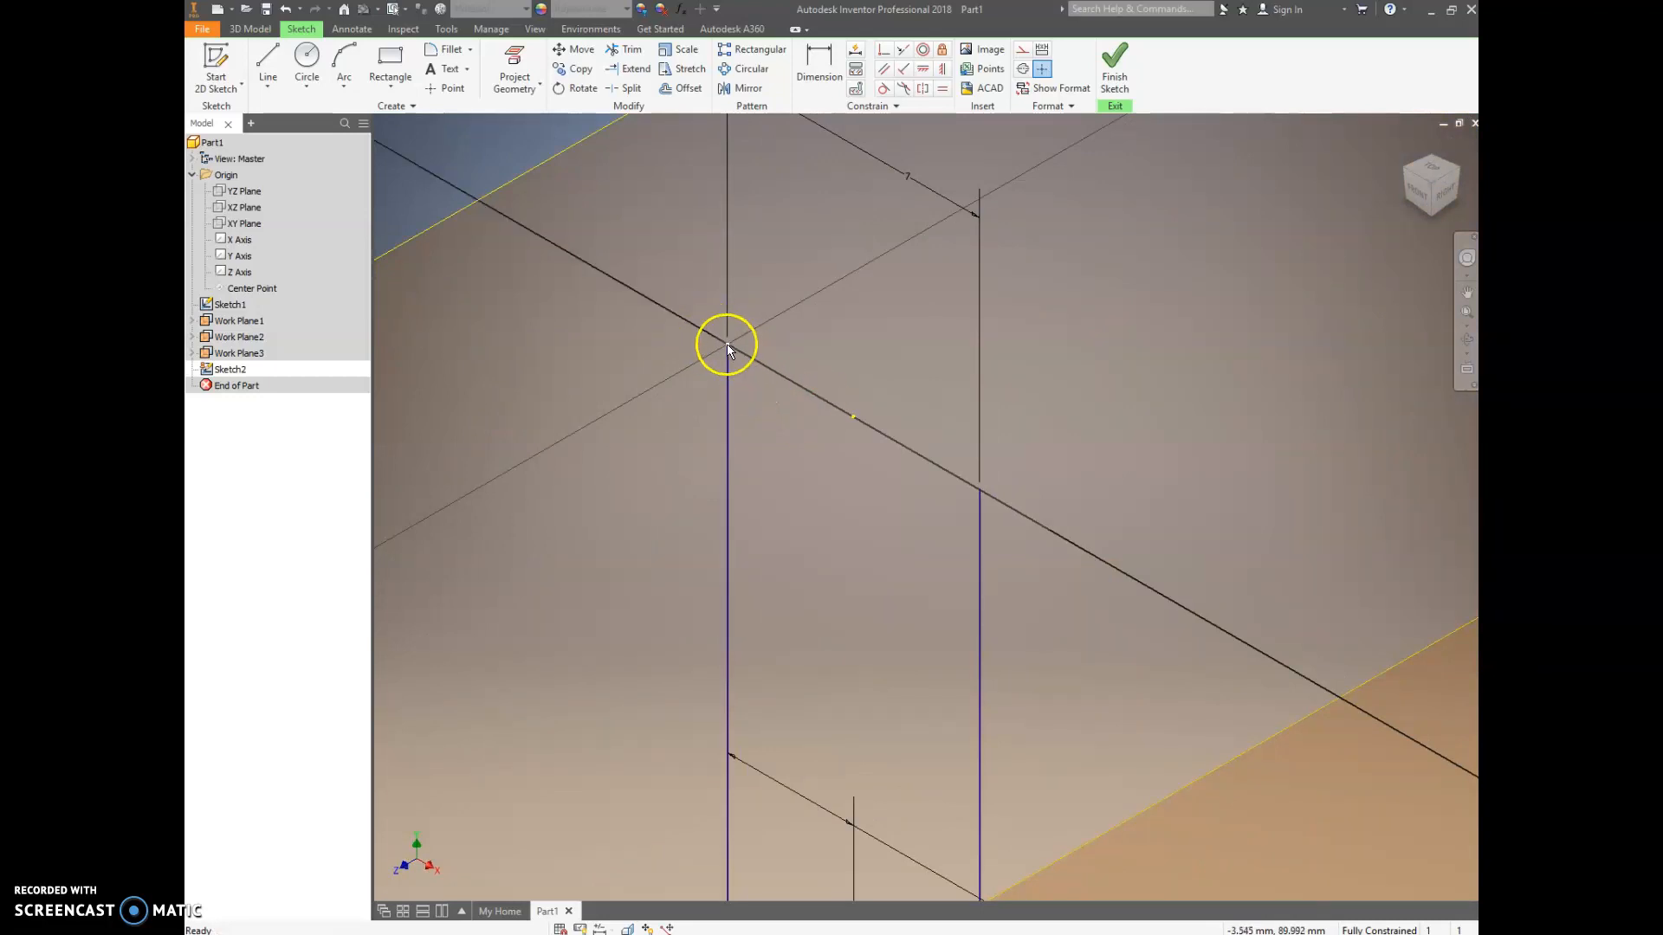
{"action": "left_click", "coordinate": [979, 490]}
{"action": "scroll", "coordinate": [979, 490], "scroll_direction": "down", "scroll_amount": 3}
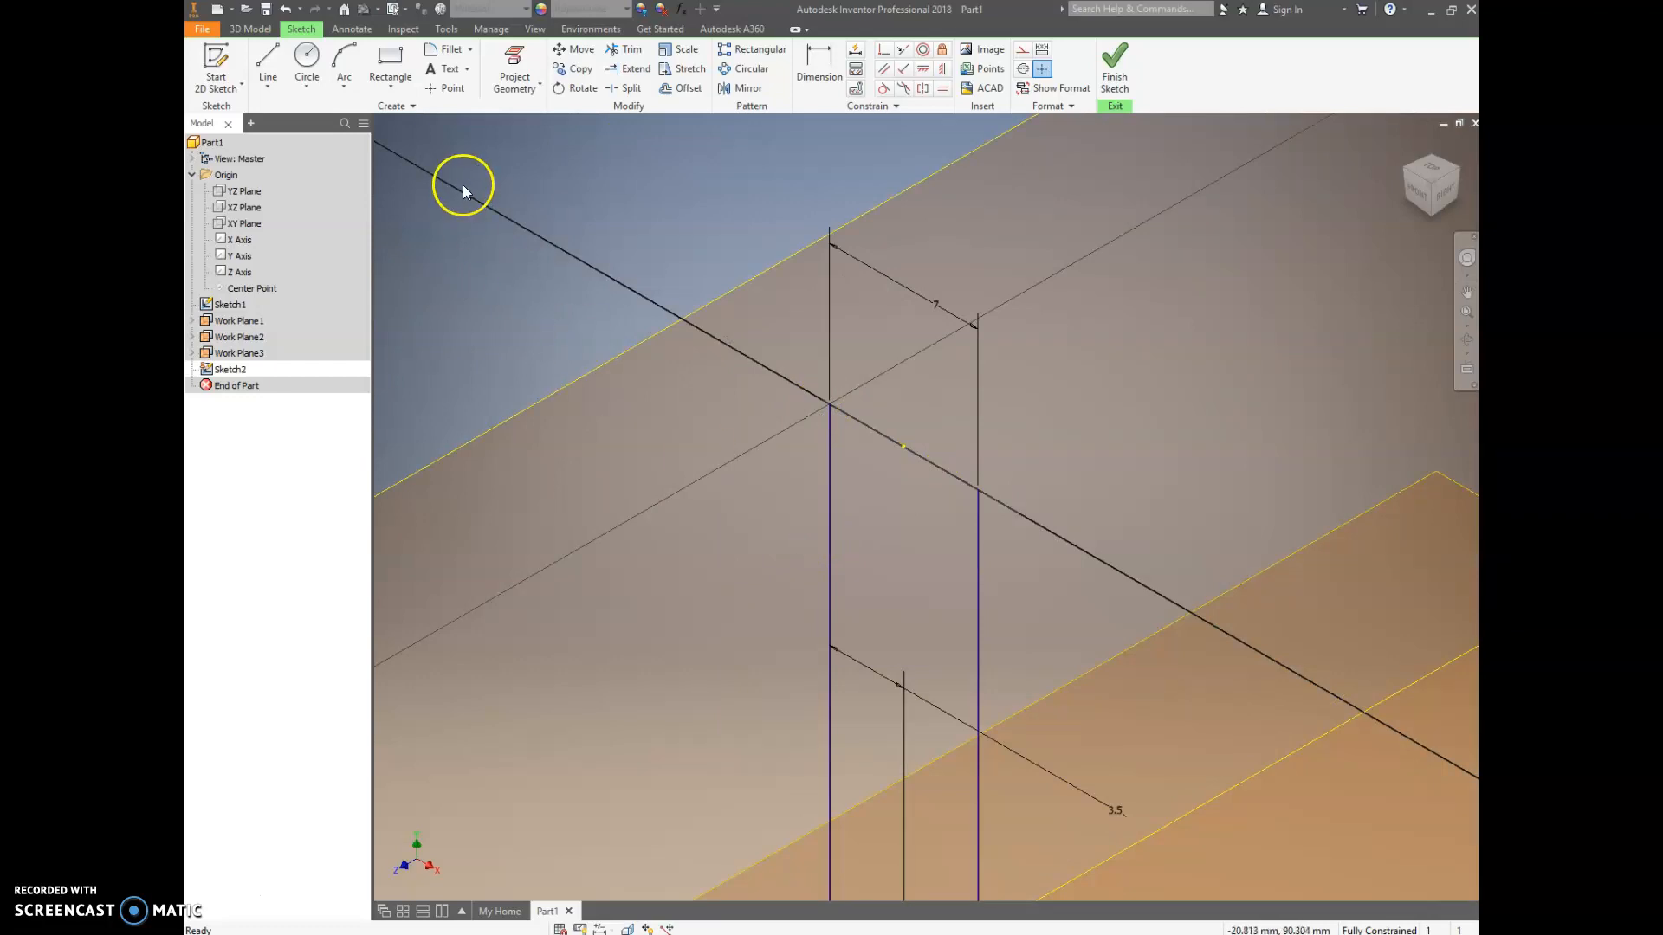
{"action": "left_click", "coordinate": [306, 84]}
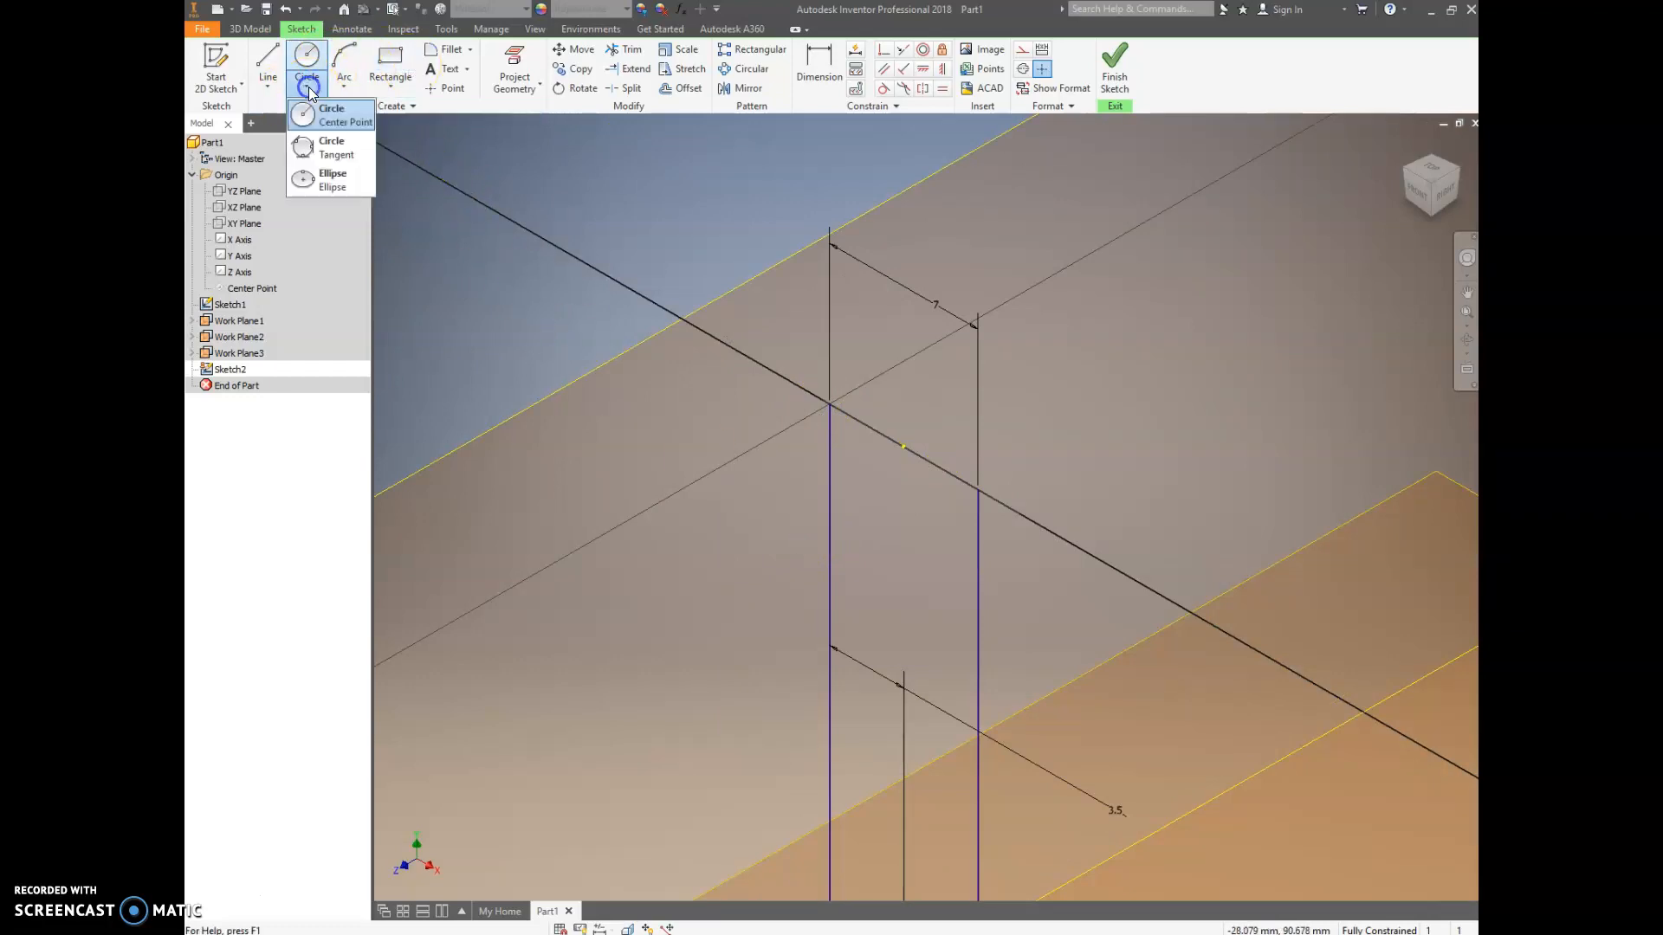
{"action": "left_click", "coordinate": [334, 181]}
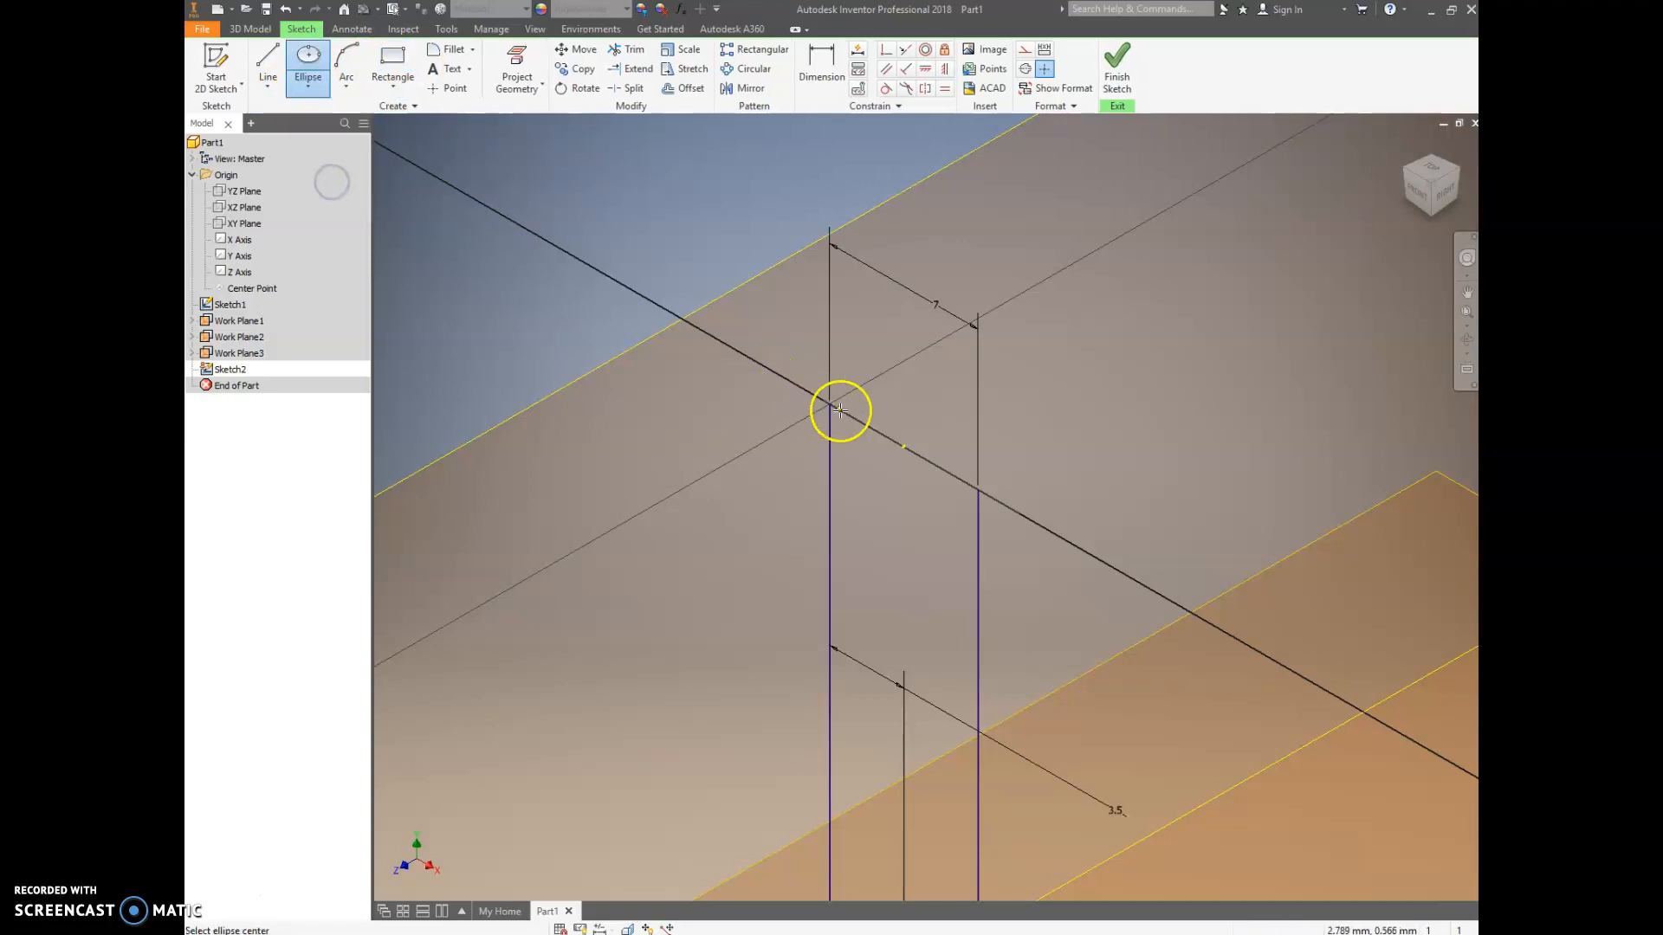
{"action": "left_click", "coordinate": [903, 447]}
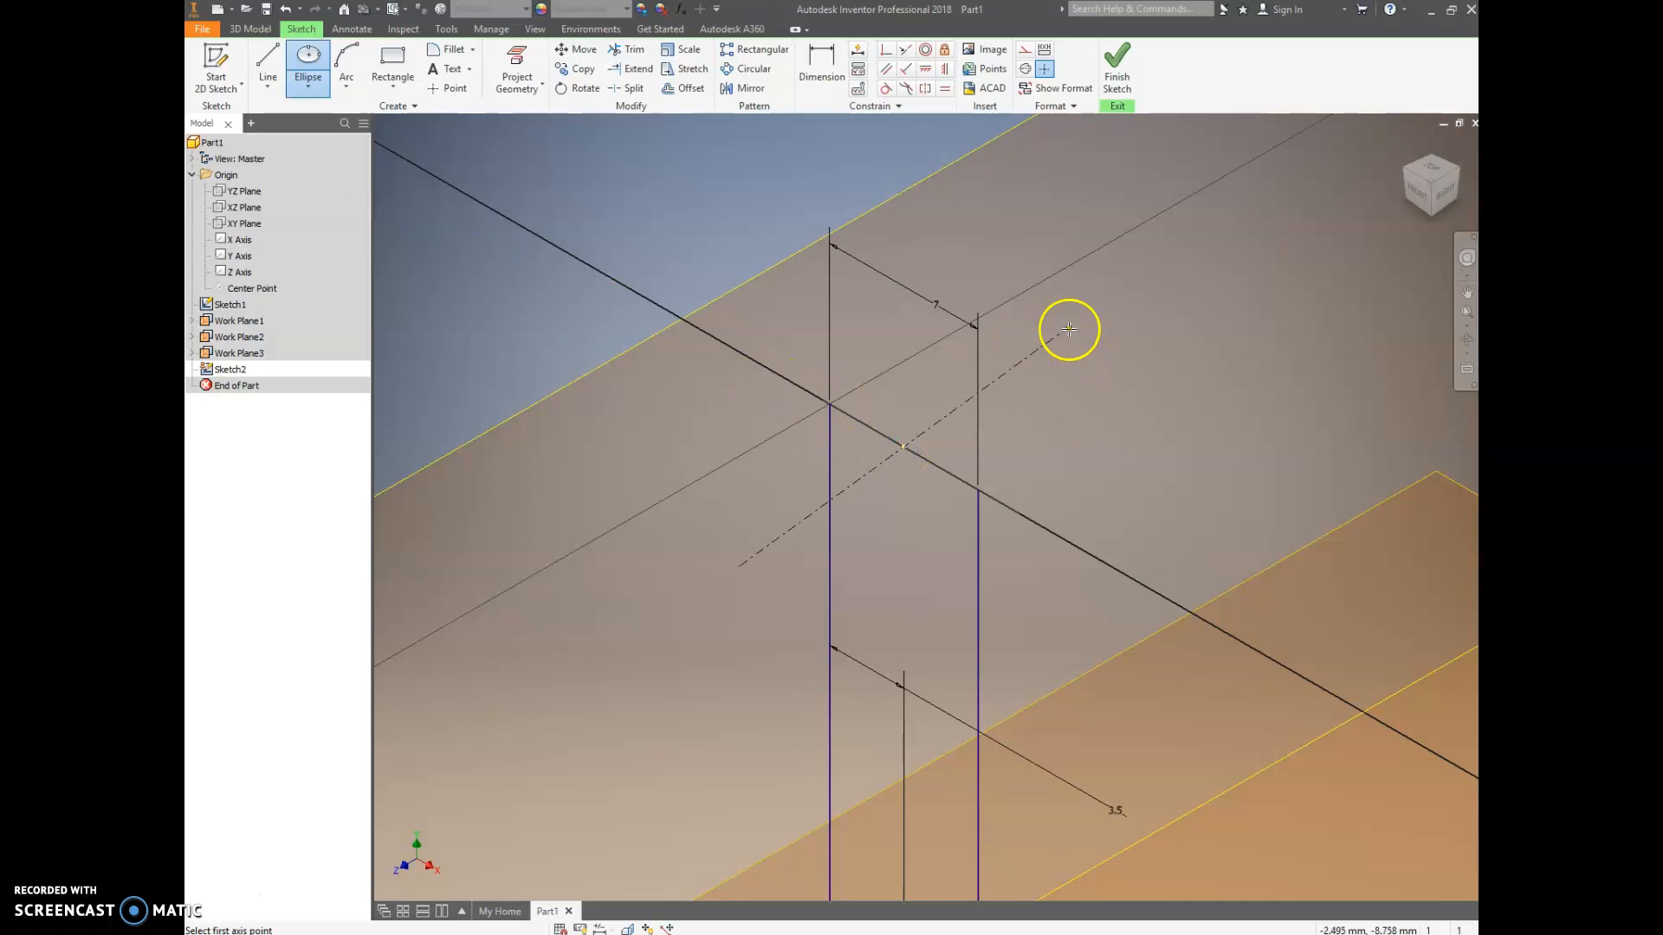
{"action": "scroll", "coordinate": [1090, 342], "scroll_direction": "down", "scroll_amount": 5}
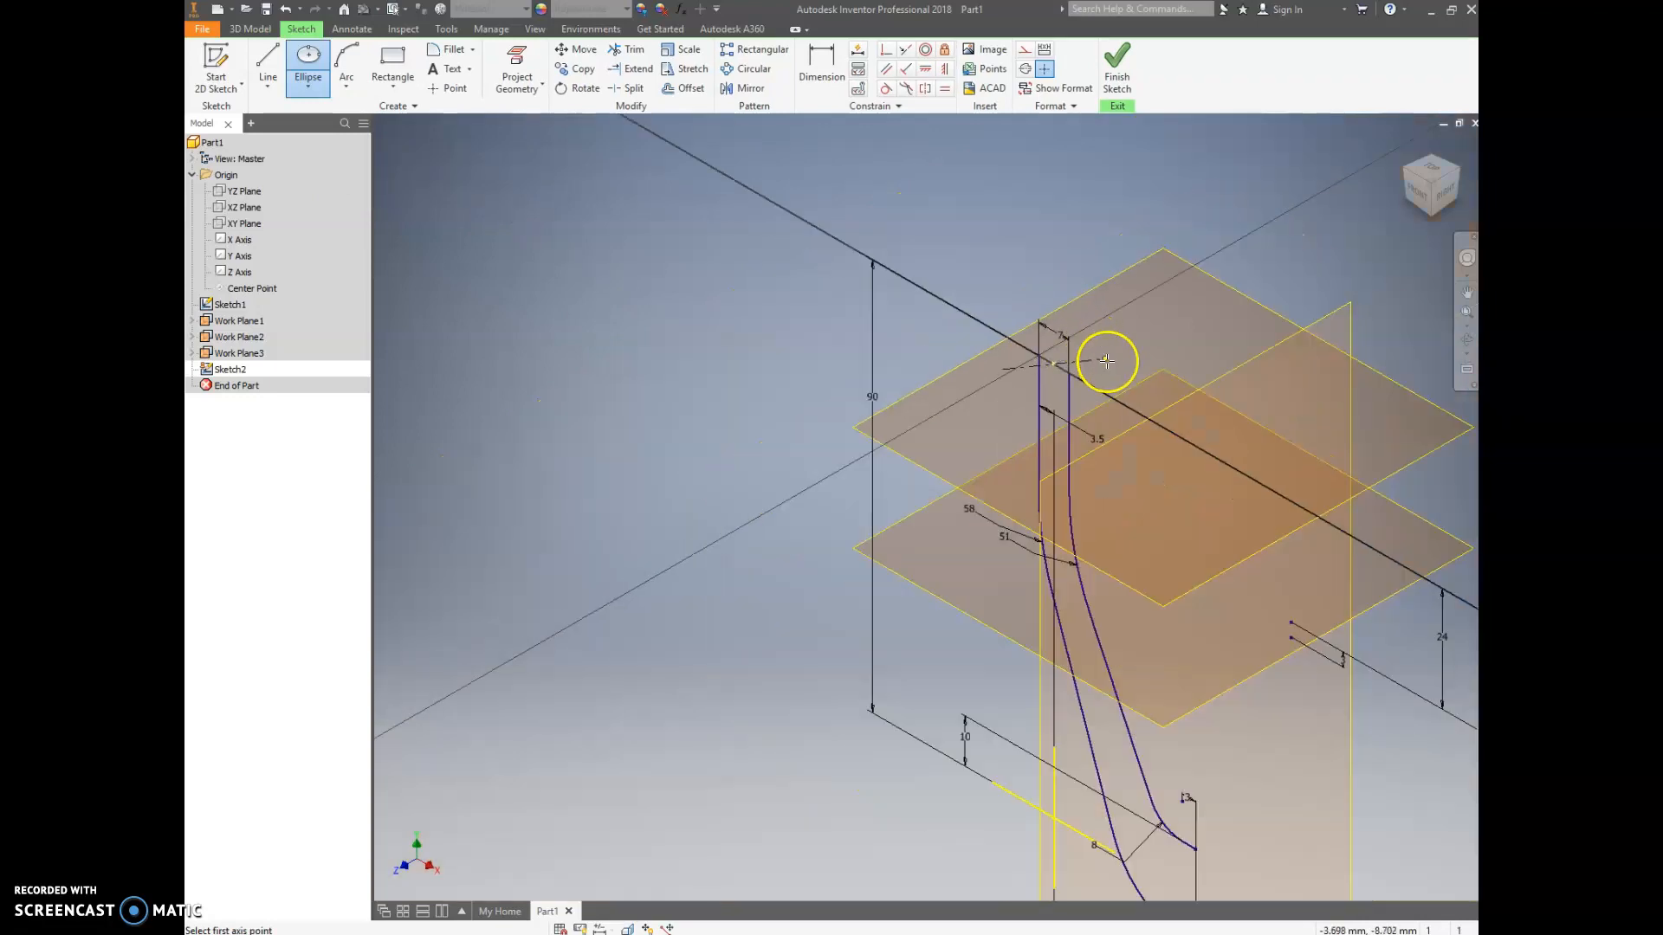
{"action": "scroll", "coordinate": [1110, 332], "scroll_direction": "up", "scroll_amount": 4}
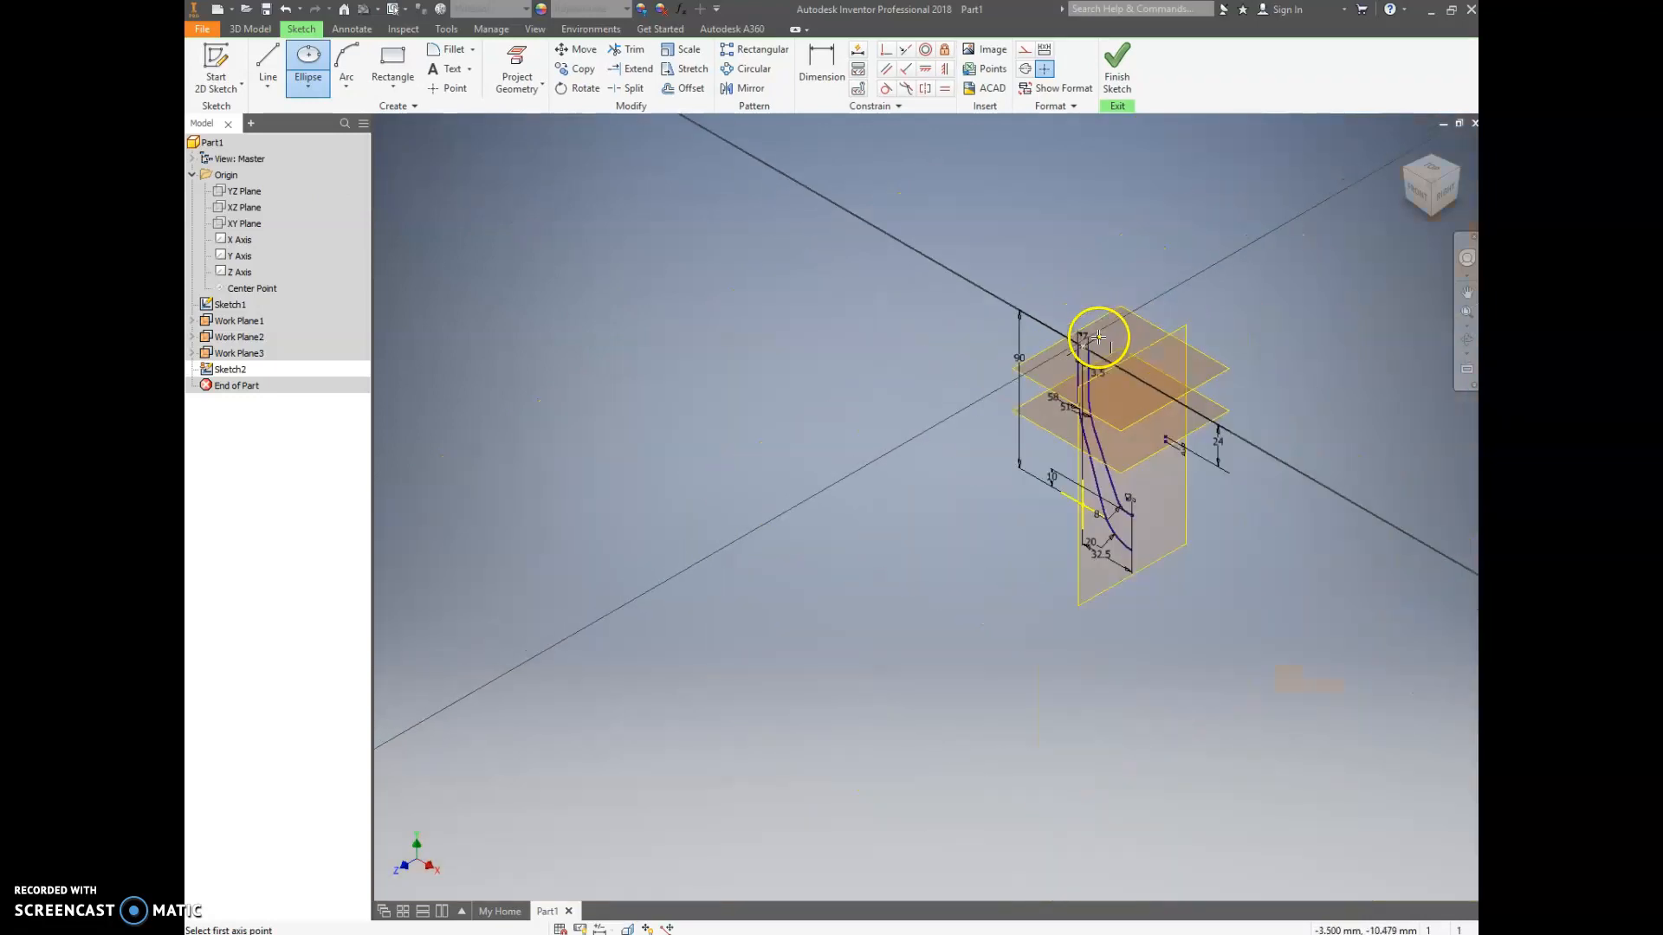
{"action": "left_click", "coordinate": [1096, 336]}
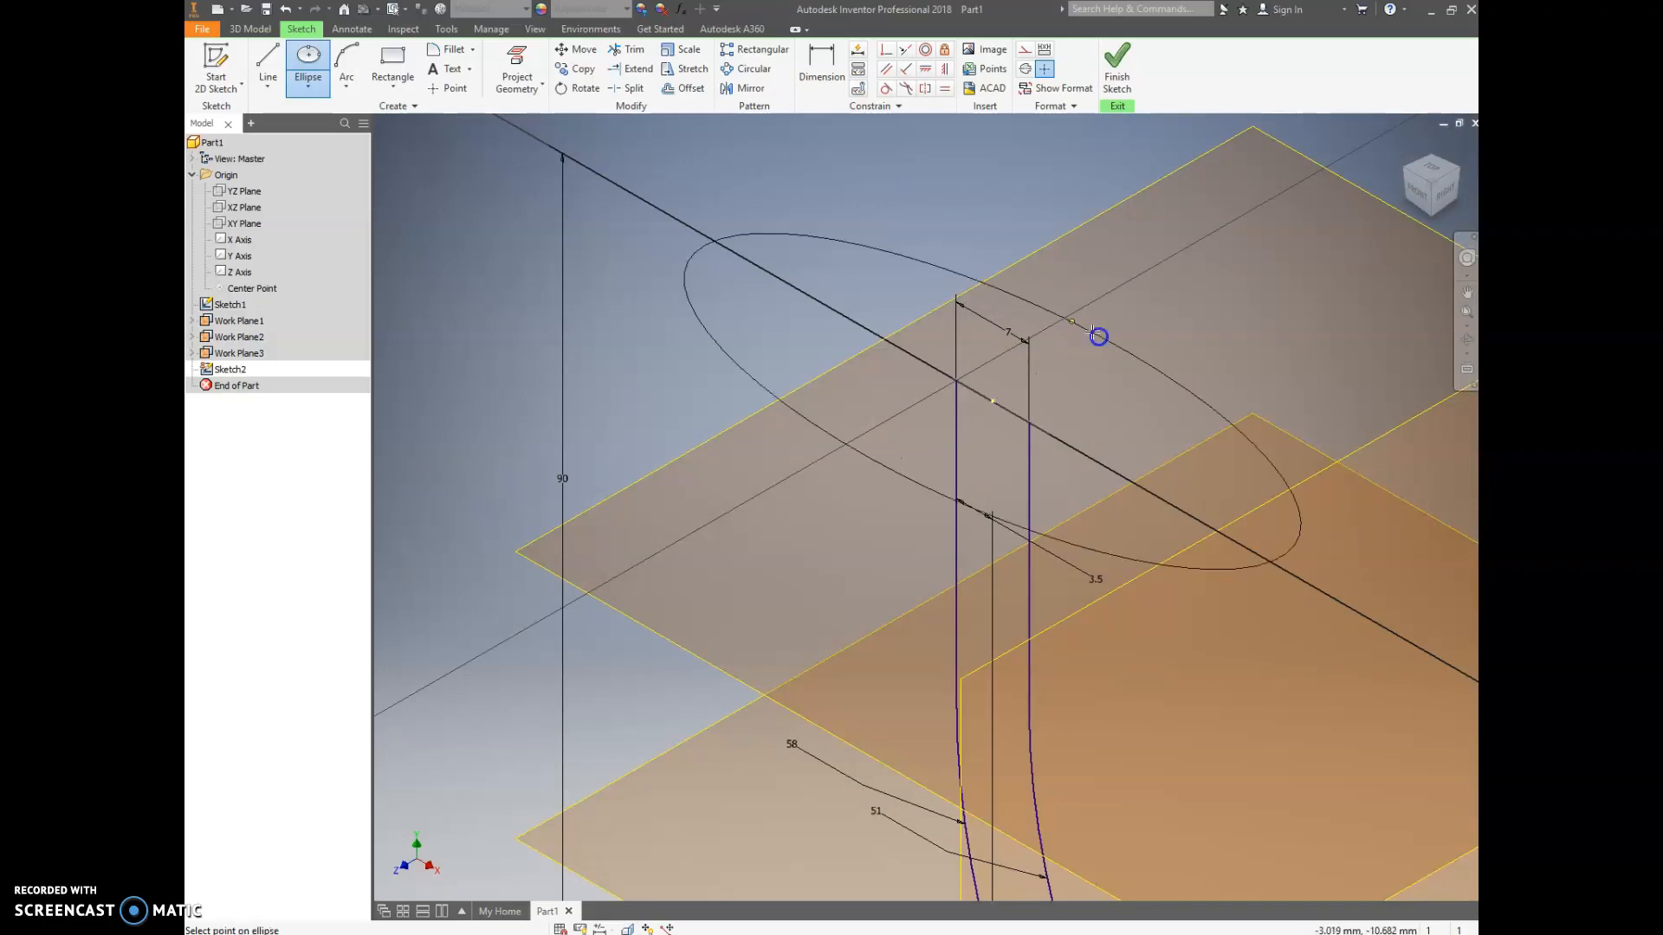
{"action": "left_click", "coordinate": [1074, 325]}
{"action": "scroll", "coordinate": [1002, 360], "scroll_direction": "down", "scroll_amount": 2}
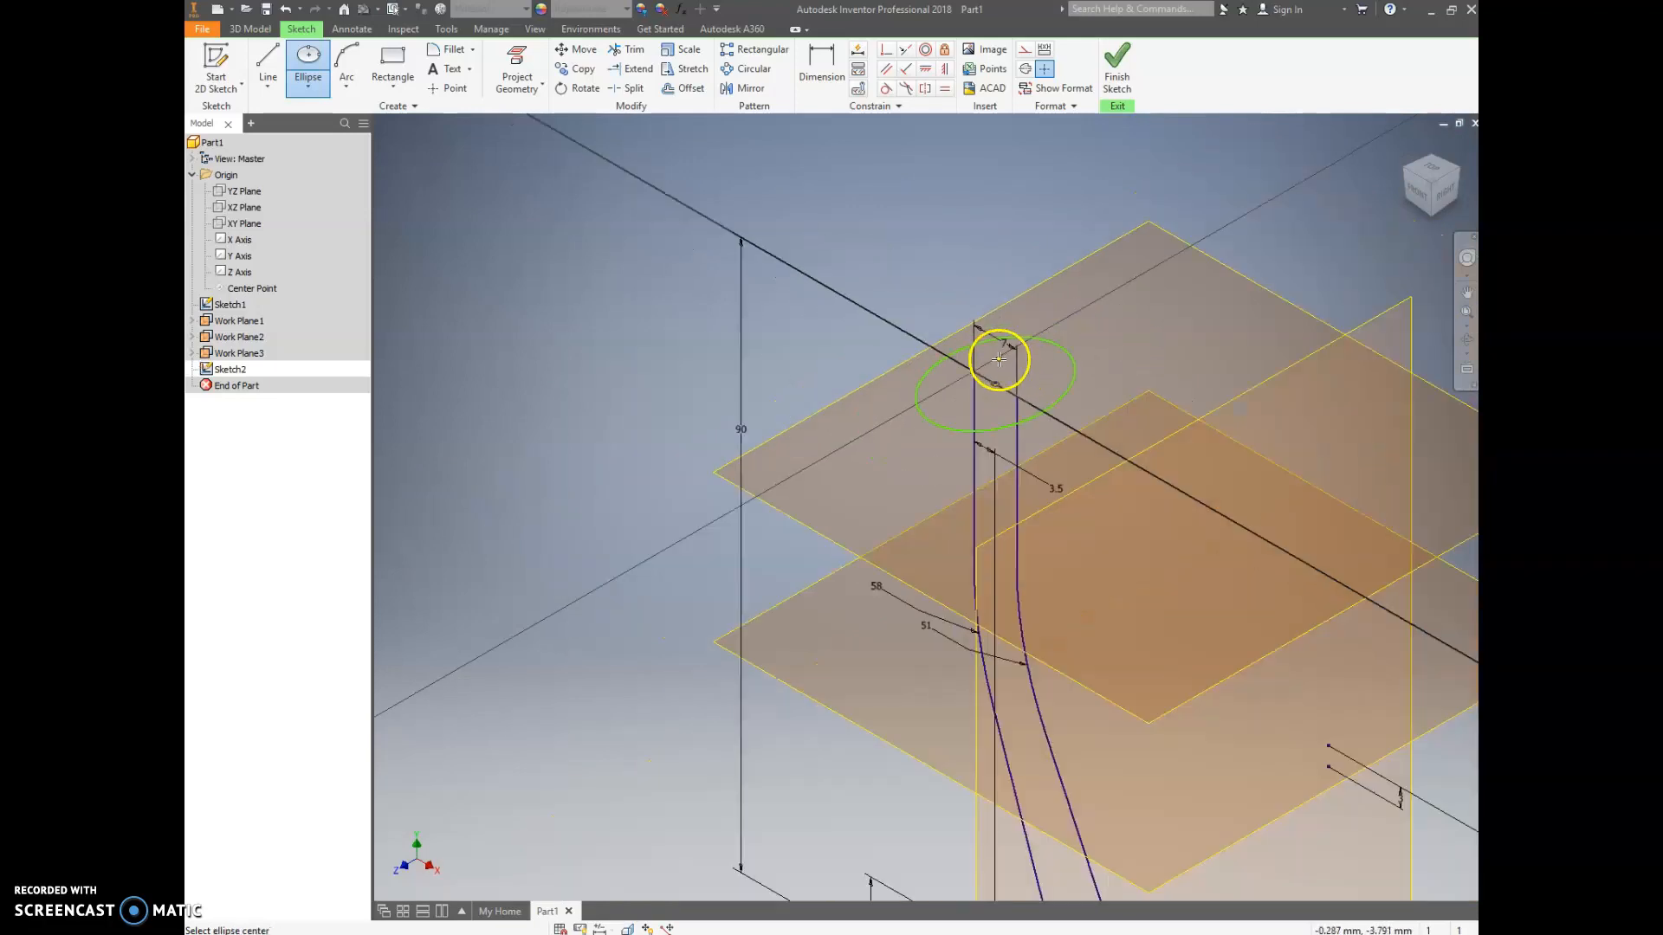
Step: Try to constrain the ellipse coincident with the upper end point of the vertical line that joins the 58 mm arc
{"action": "scroll", "coordinate": [1002, 367], "scroll_direction": "up", "scroll_amount": 5}
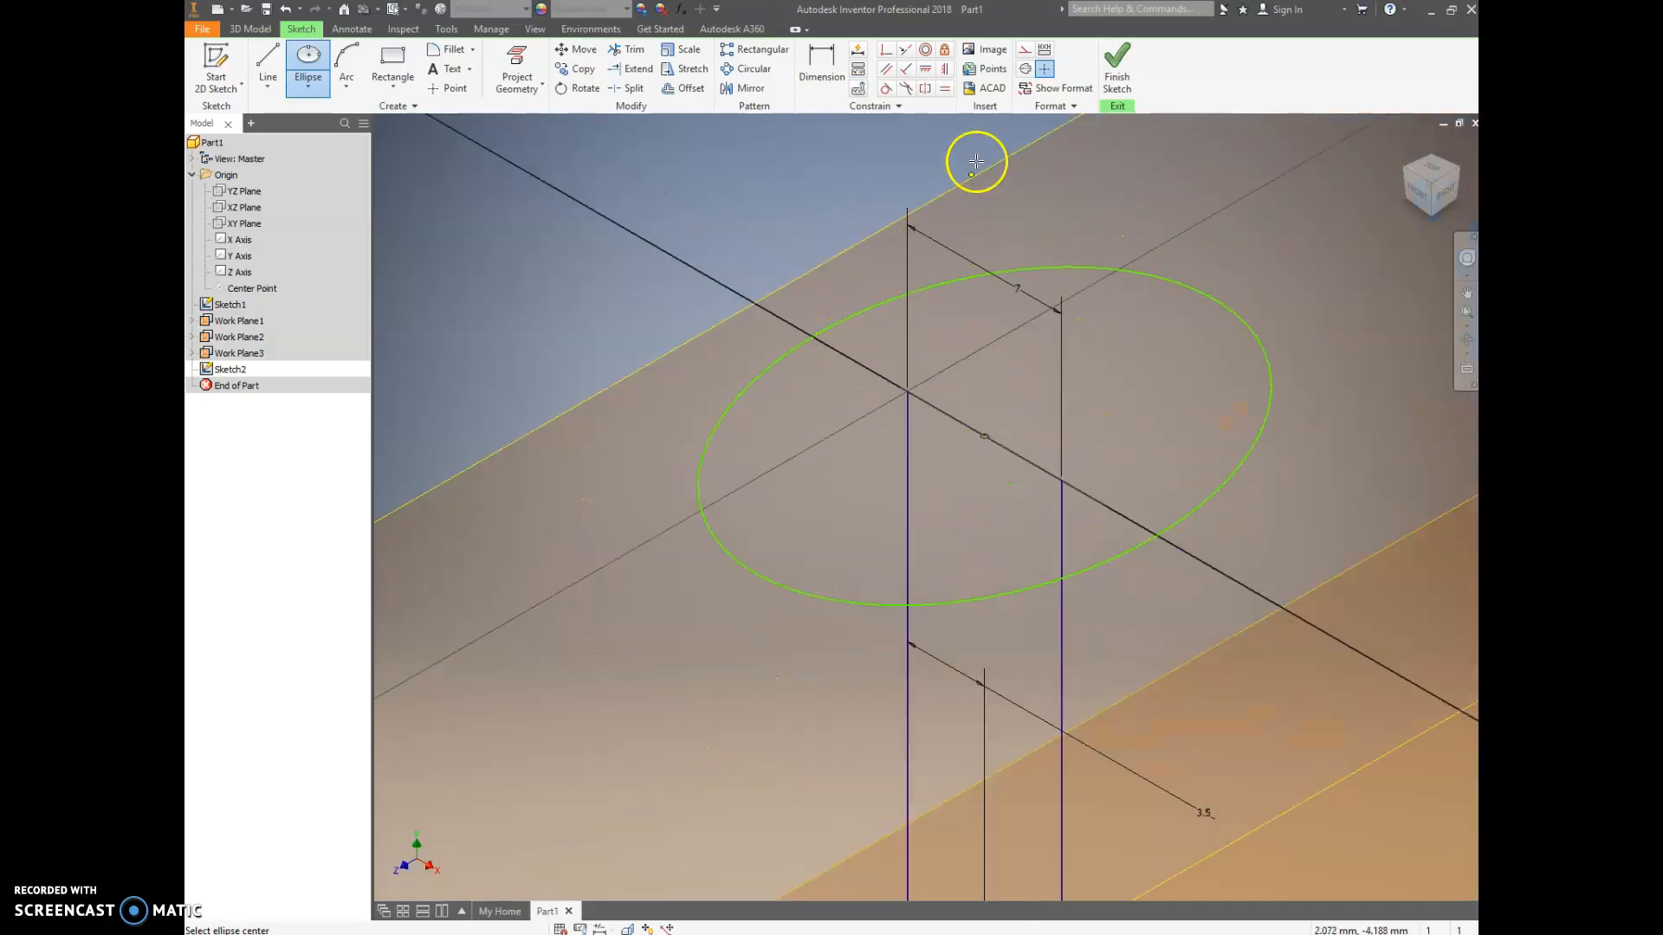
{"action": "left_click", "coordinate": [884, 53]}
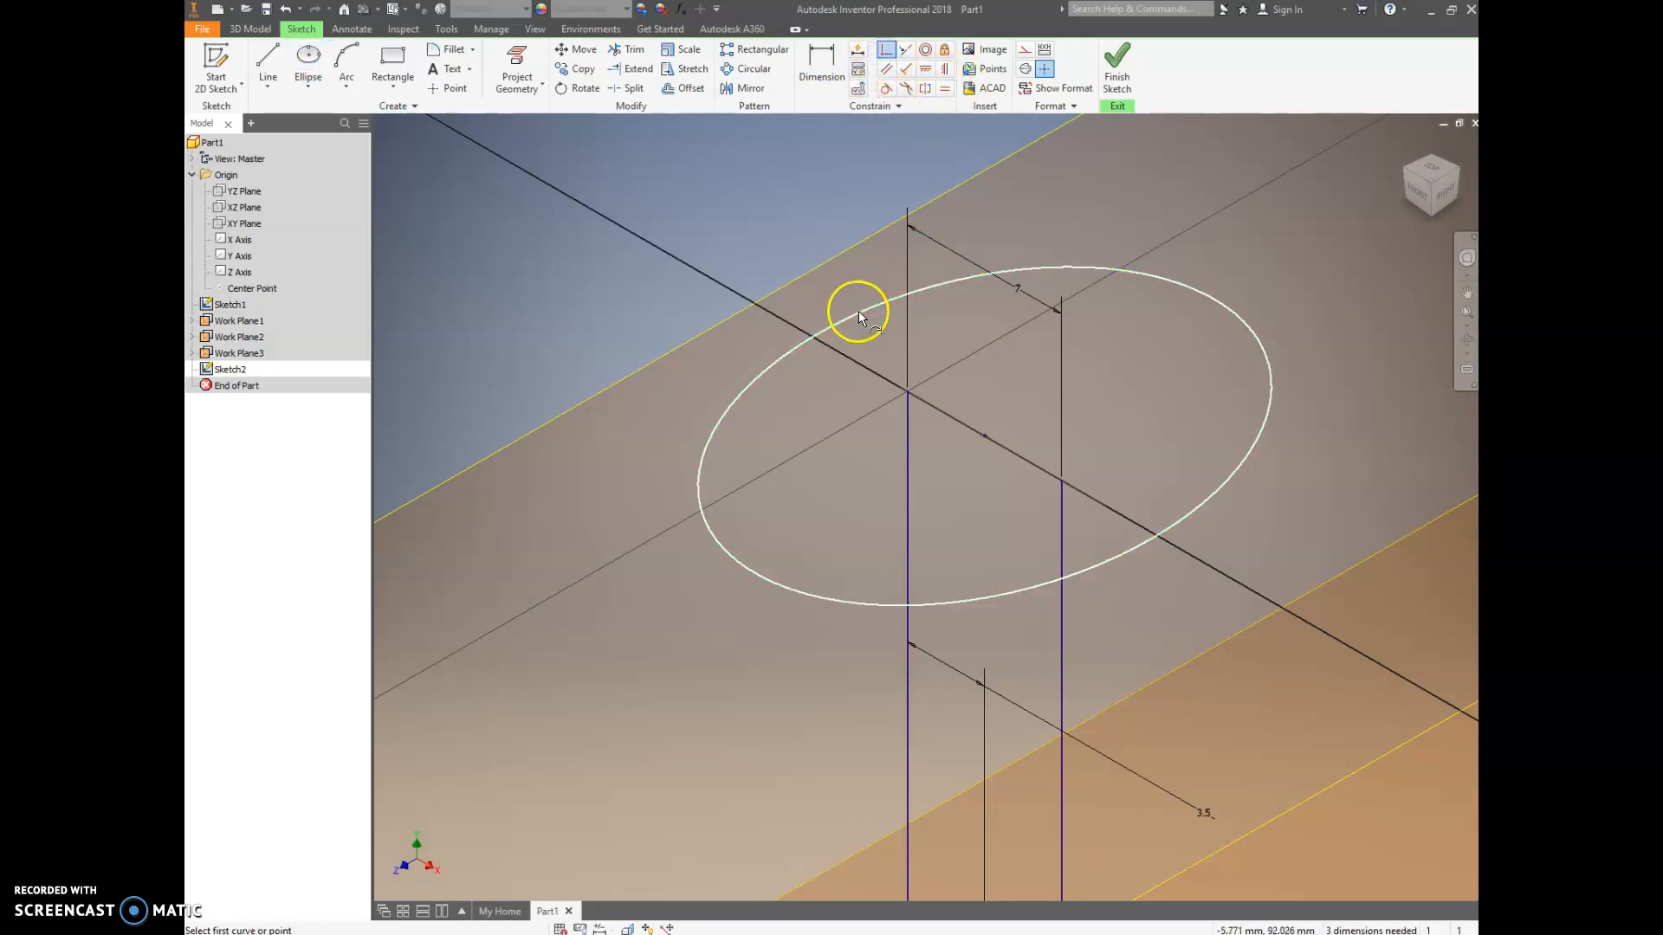
{"action": "left_click", "coordinate": [859, 310]}
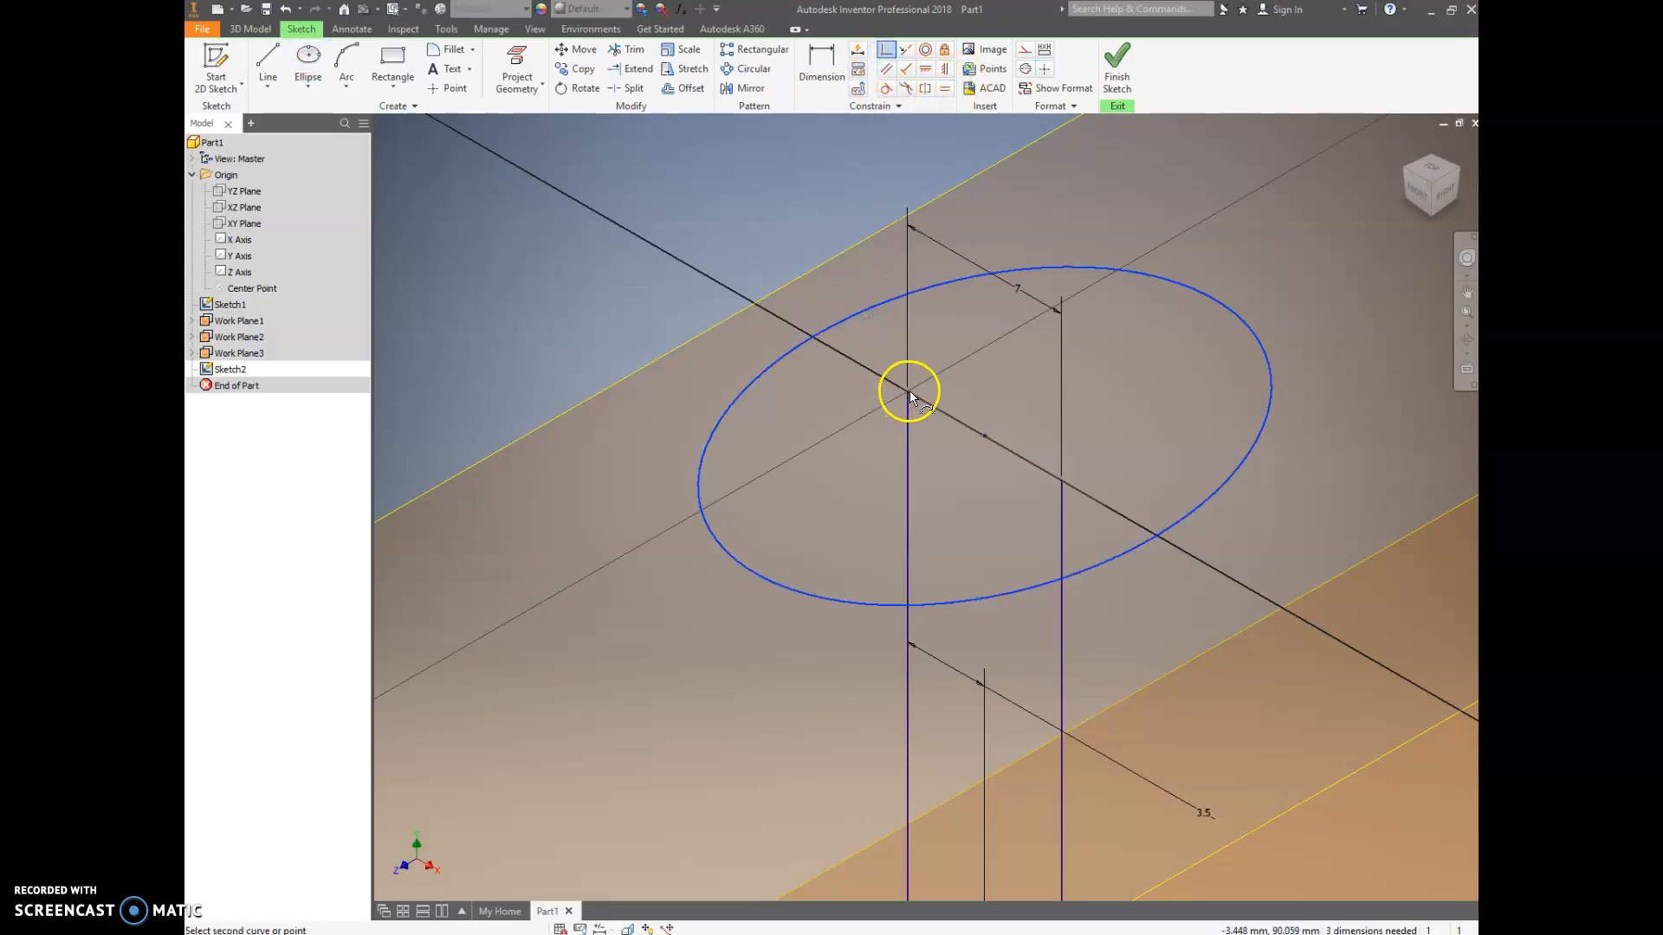
{"action": "scroll", "coordinate": [907, 388], "scroll_direction": "down", "scroll_amount": 2}
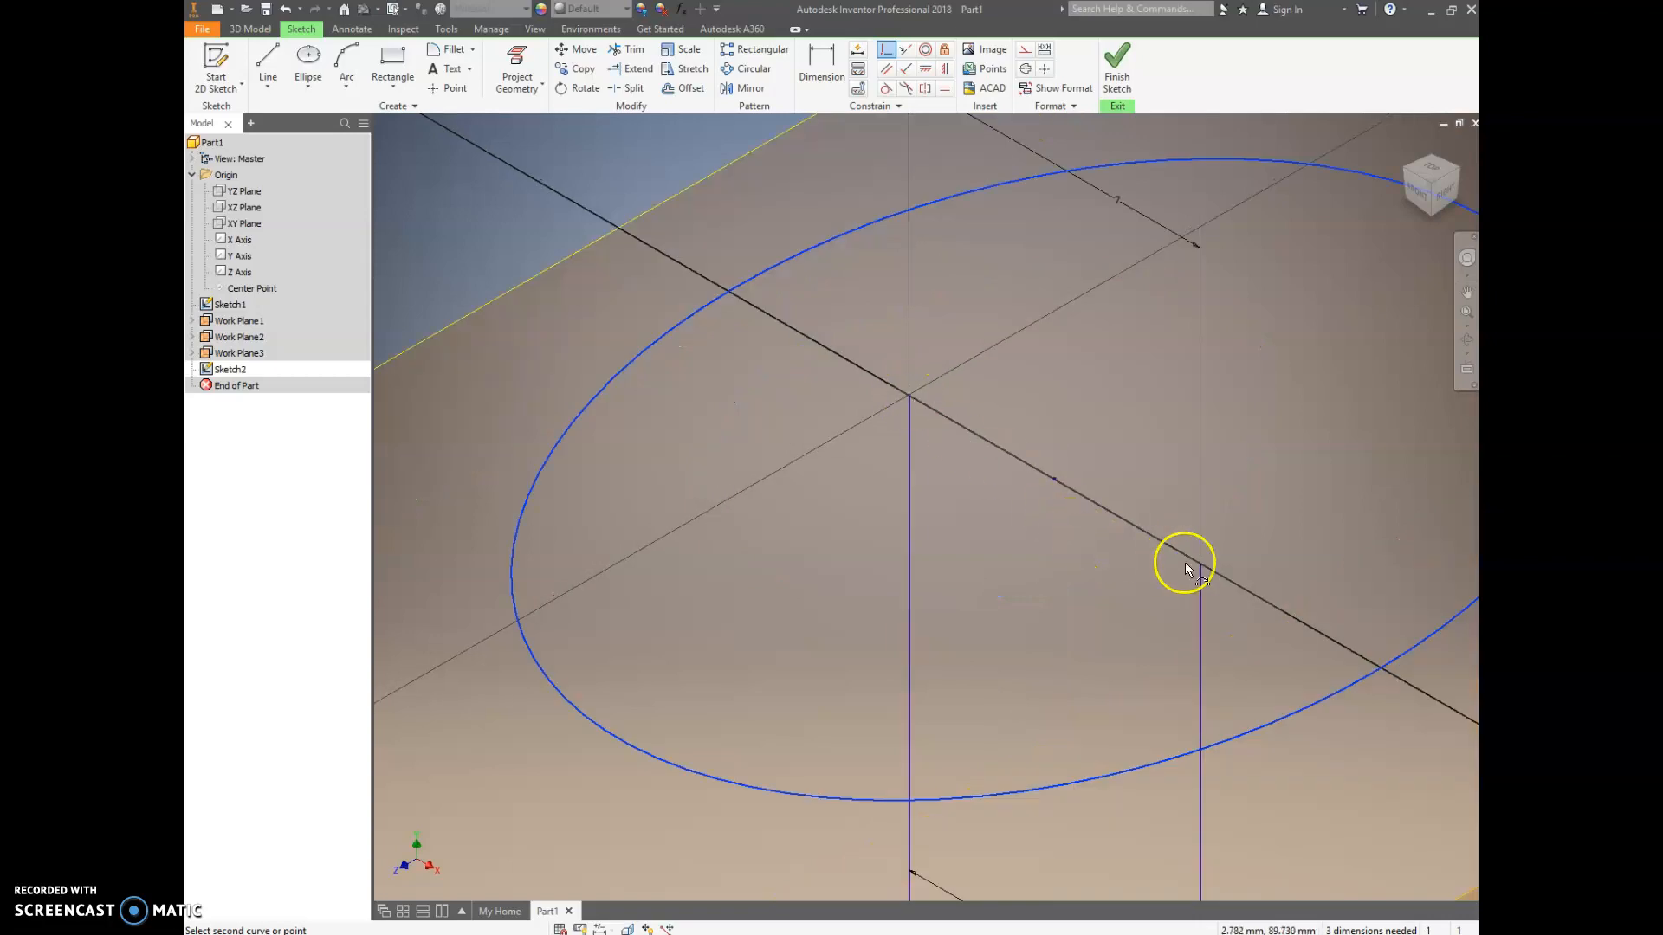
{"action": "left_click", "coordinate": [906, 388]}
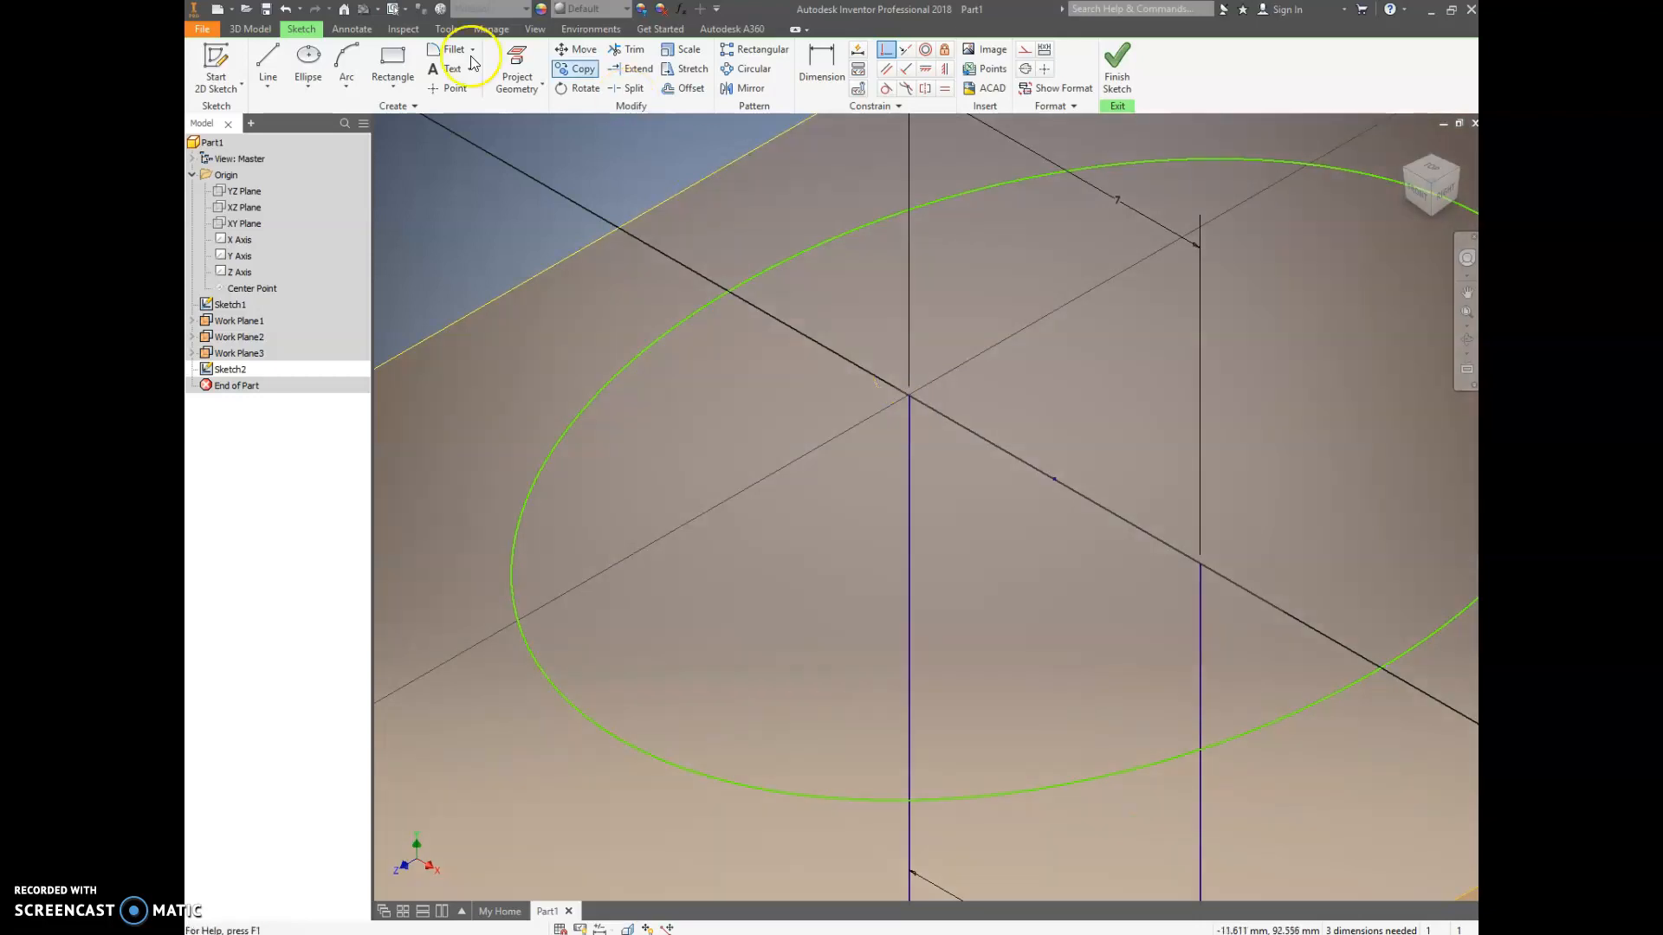
Step: Project the upper end points of the profile's two vertical lines into the ellipse sketch
{"action": "left_click", "coordinate": [512, 59]}
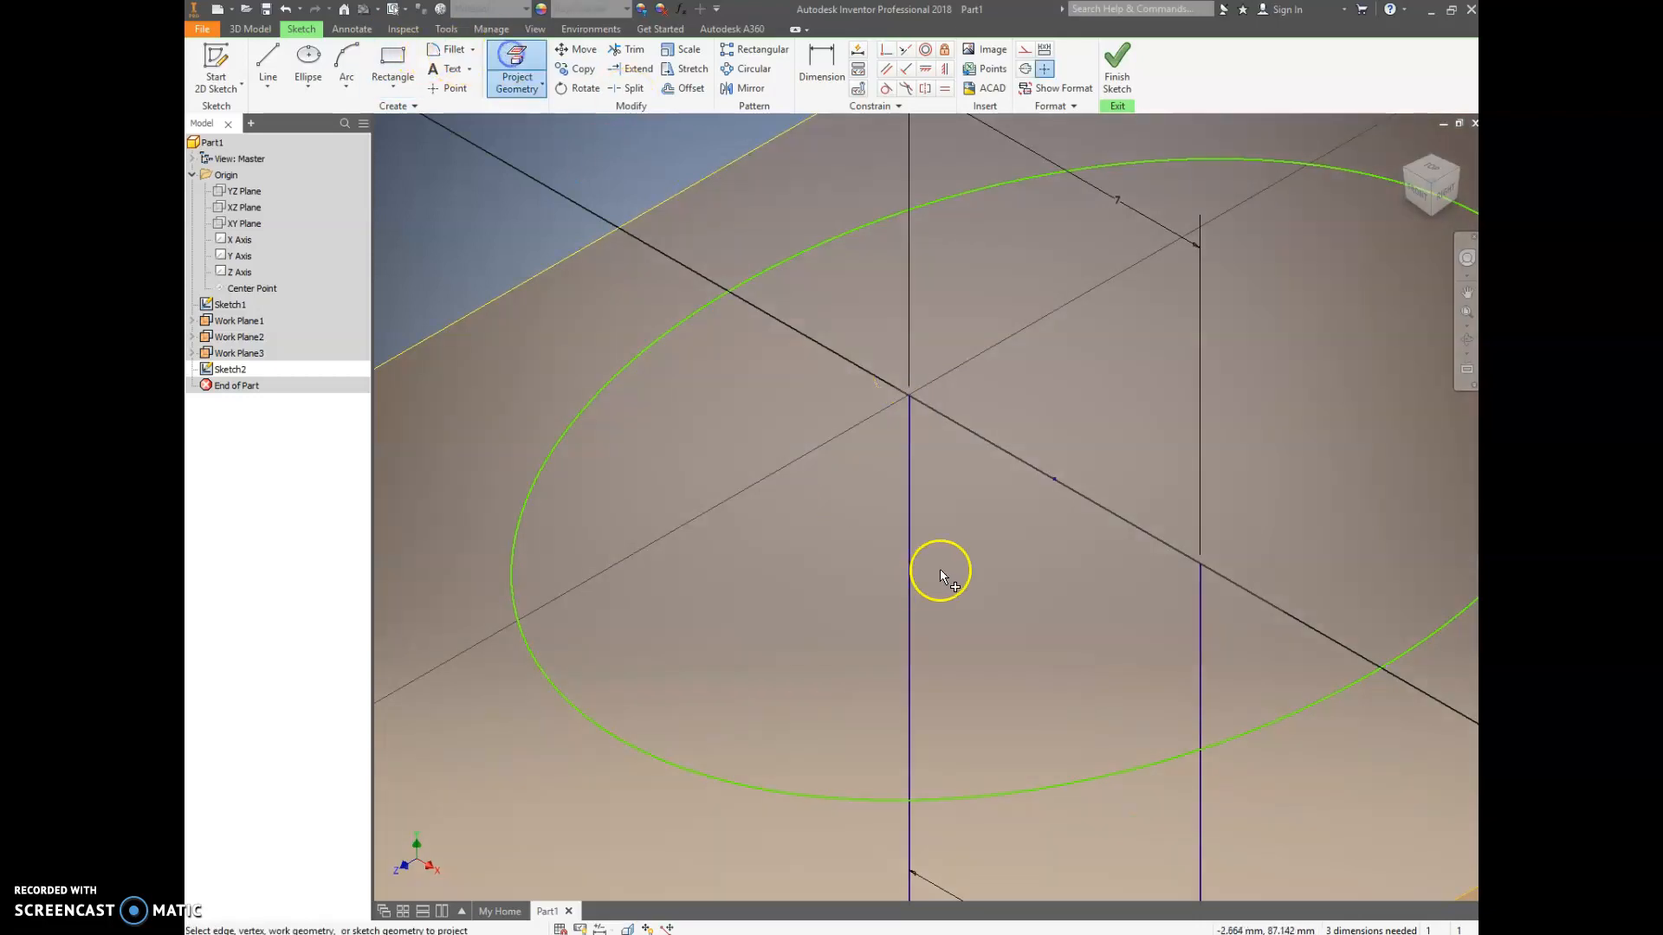
{"action": "left_click", "coordinate": [911, 495]}
{"action": "left_click", "coordinate": [1199, 624]}
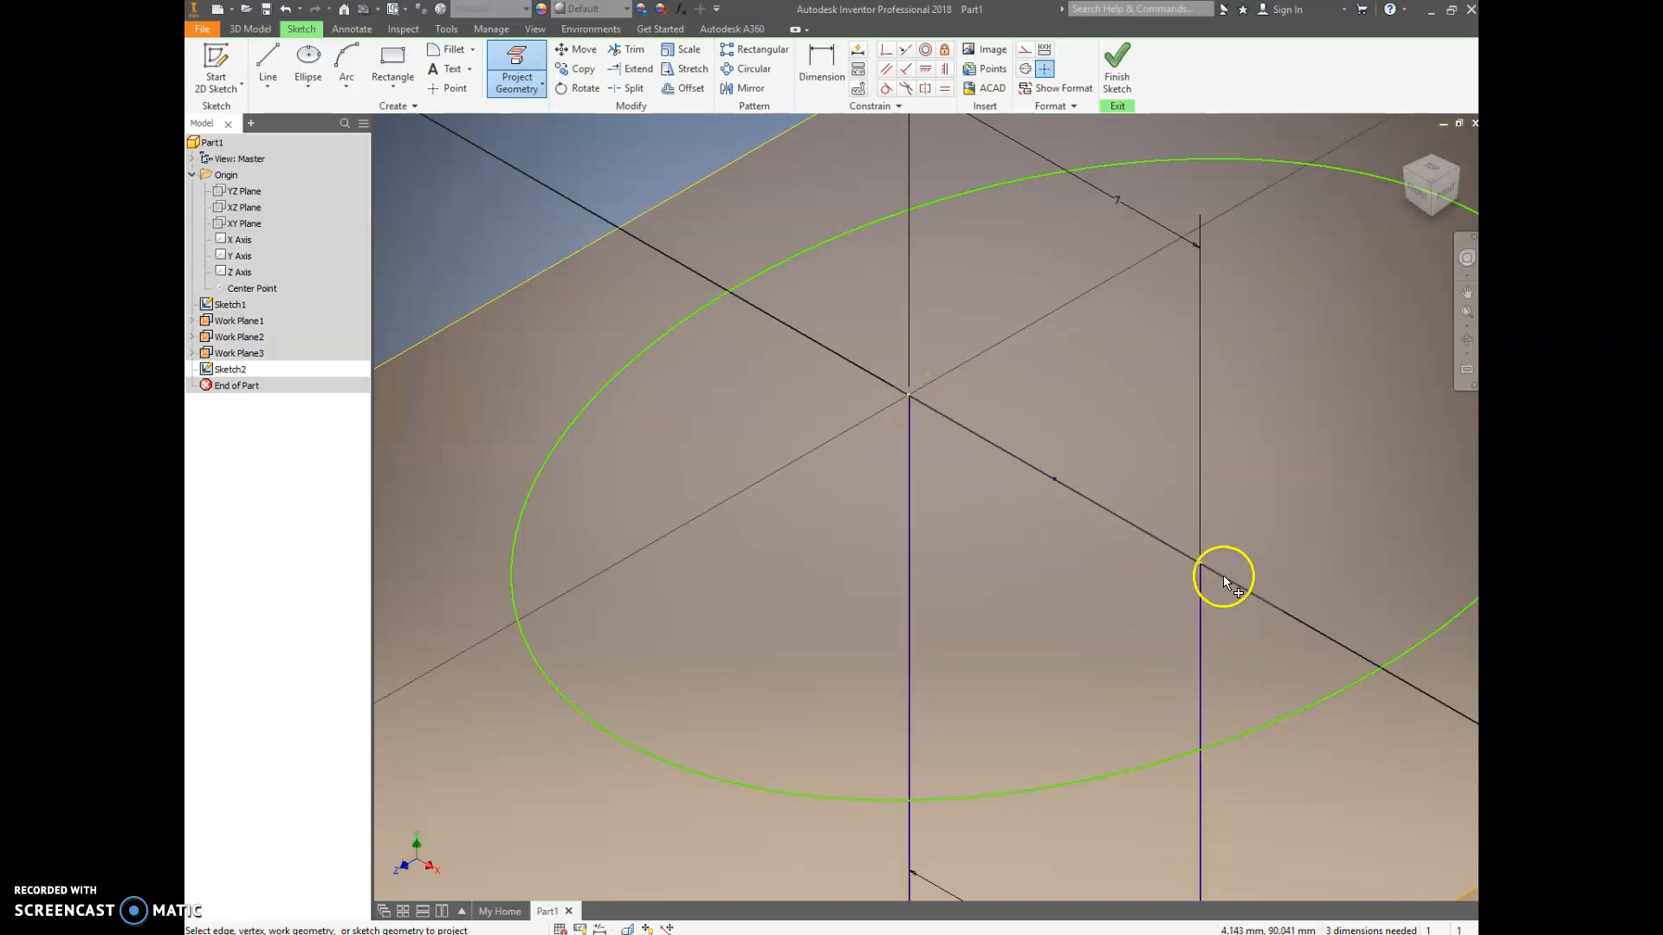
{"action": "left_click", "coordinate": [1195, 550]}
{"action": "left_click", "coordinate": [908, 396]}
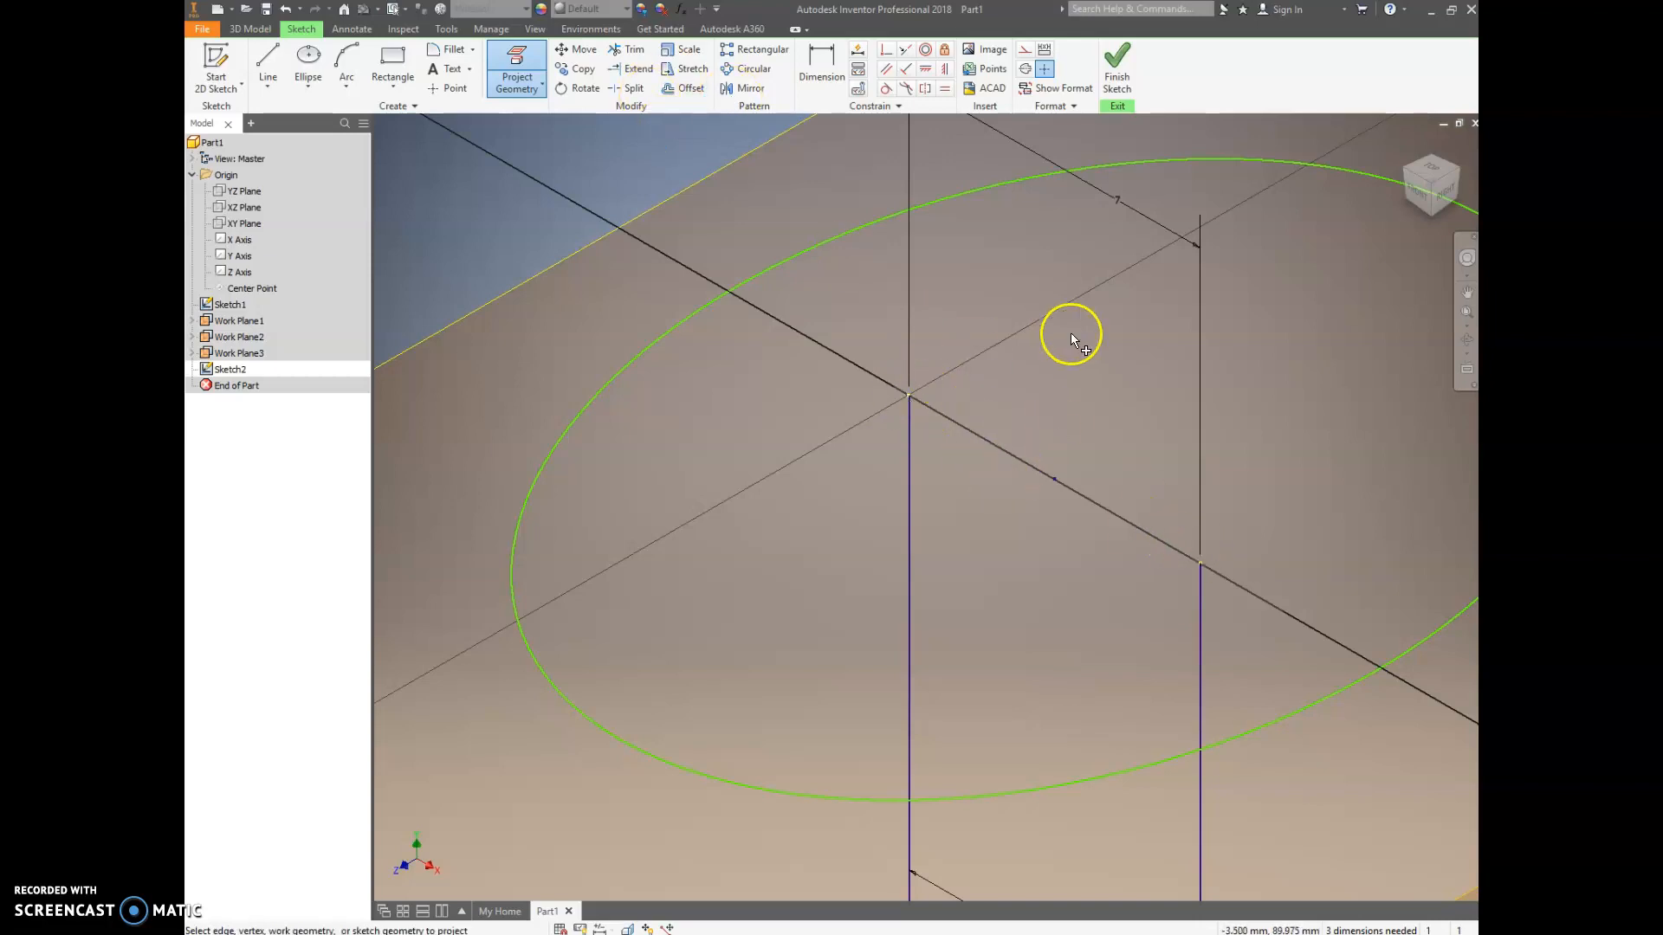
Step: Constrain the ellipse coincident with the projected upper end point of the vertical line that joins the 58 mm arc
{"action": "left_click", "coordinate": [888, 54]}
{"action": "left_click", "coordinate": [861, 227]}
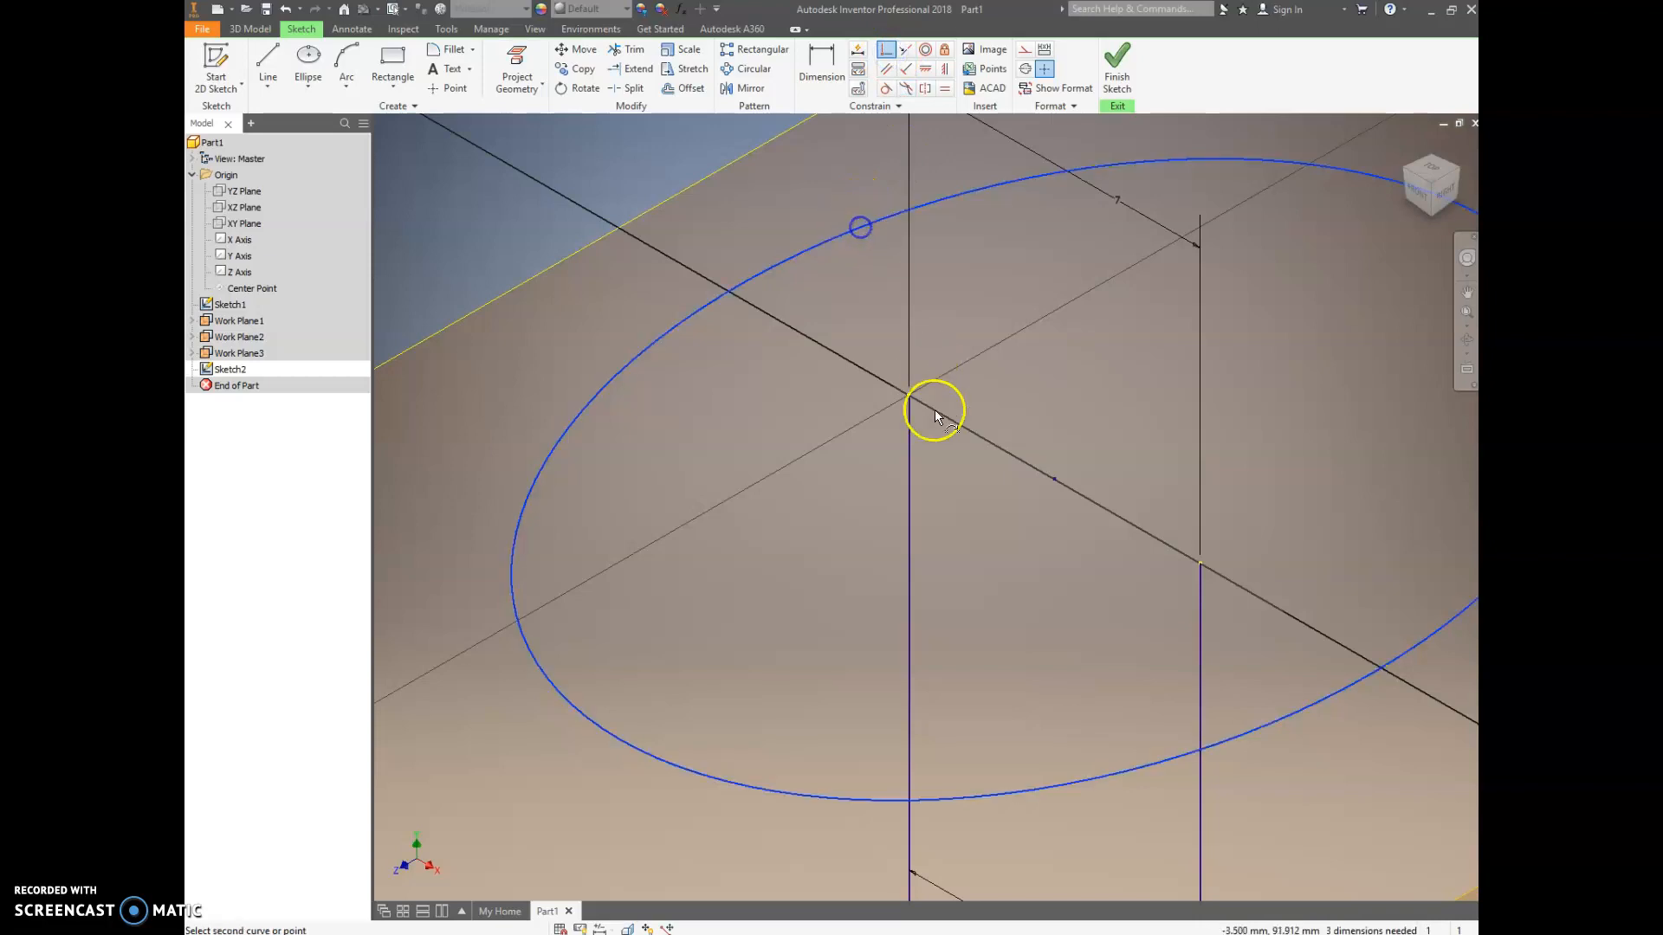
{"action": "left_click", "coordinate": [908, 394]}
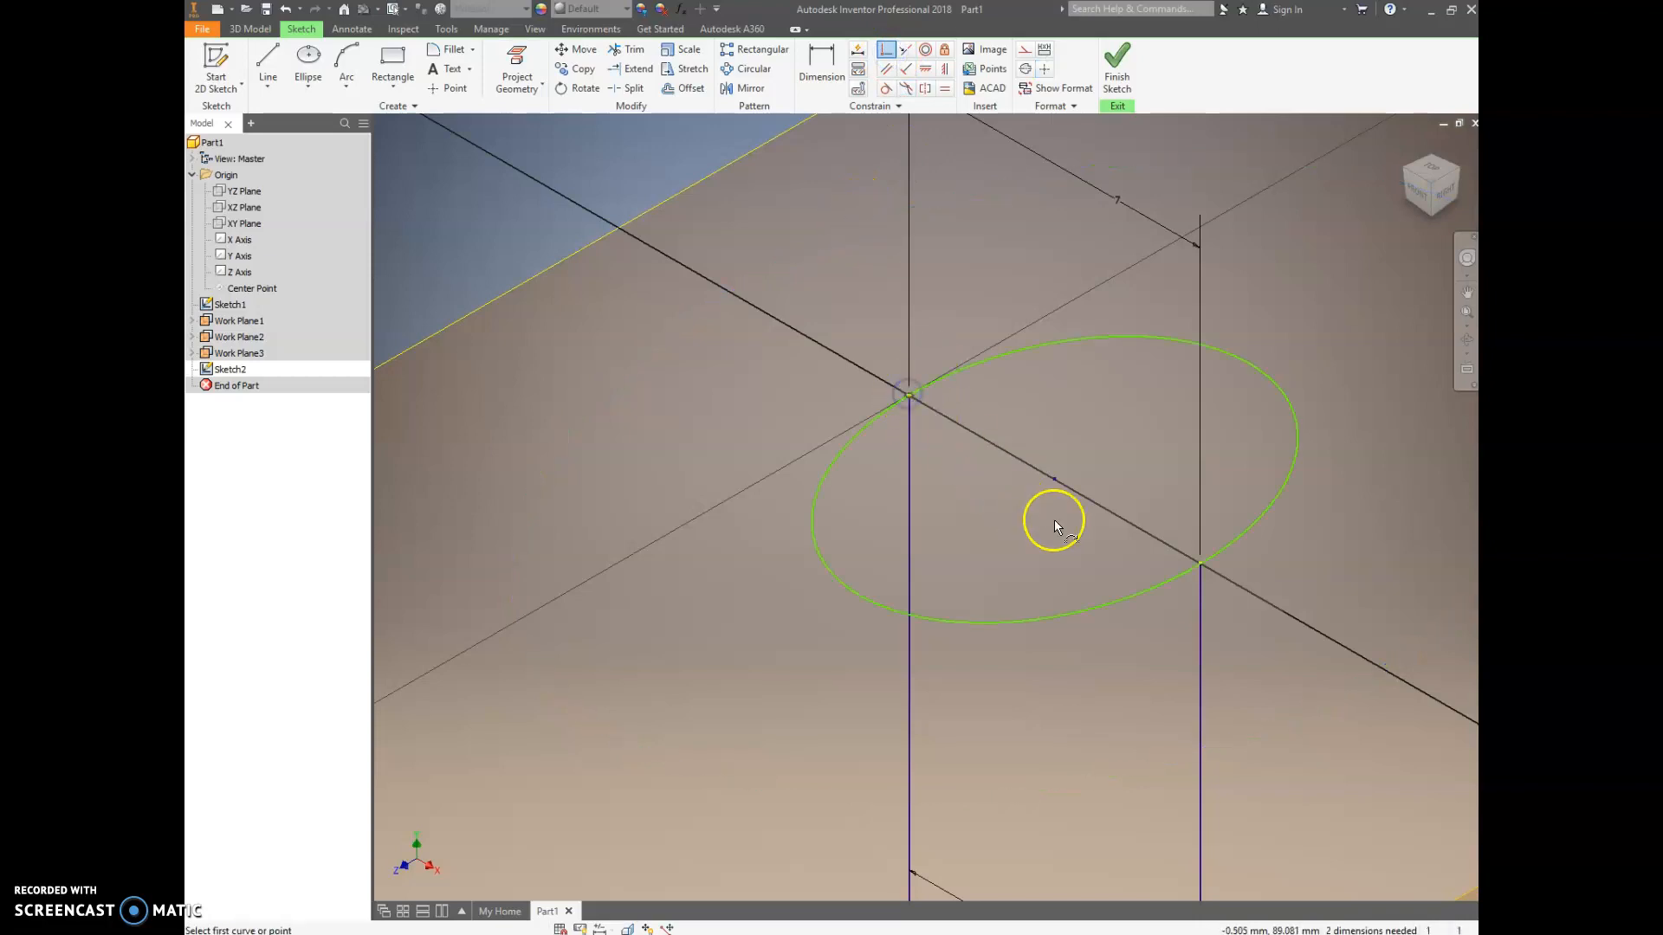
{"action": "left_click", "coordinate": [1209, 560]}
{"action": "left_click", "coordinate": [1200, 563]}
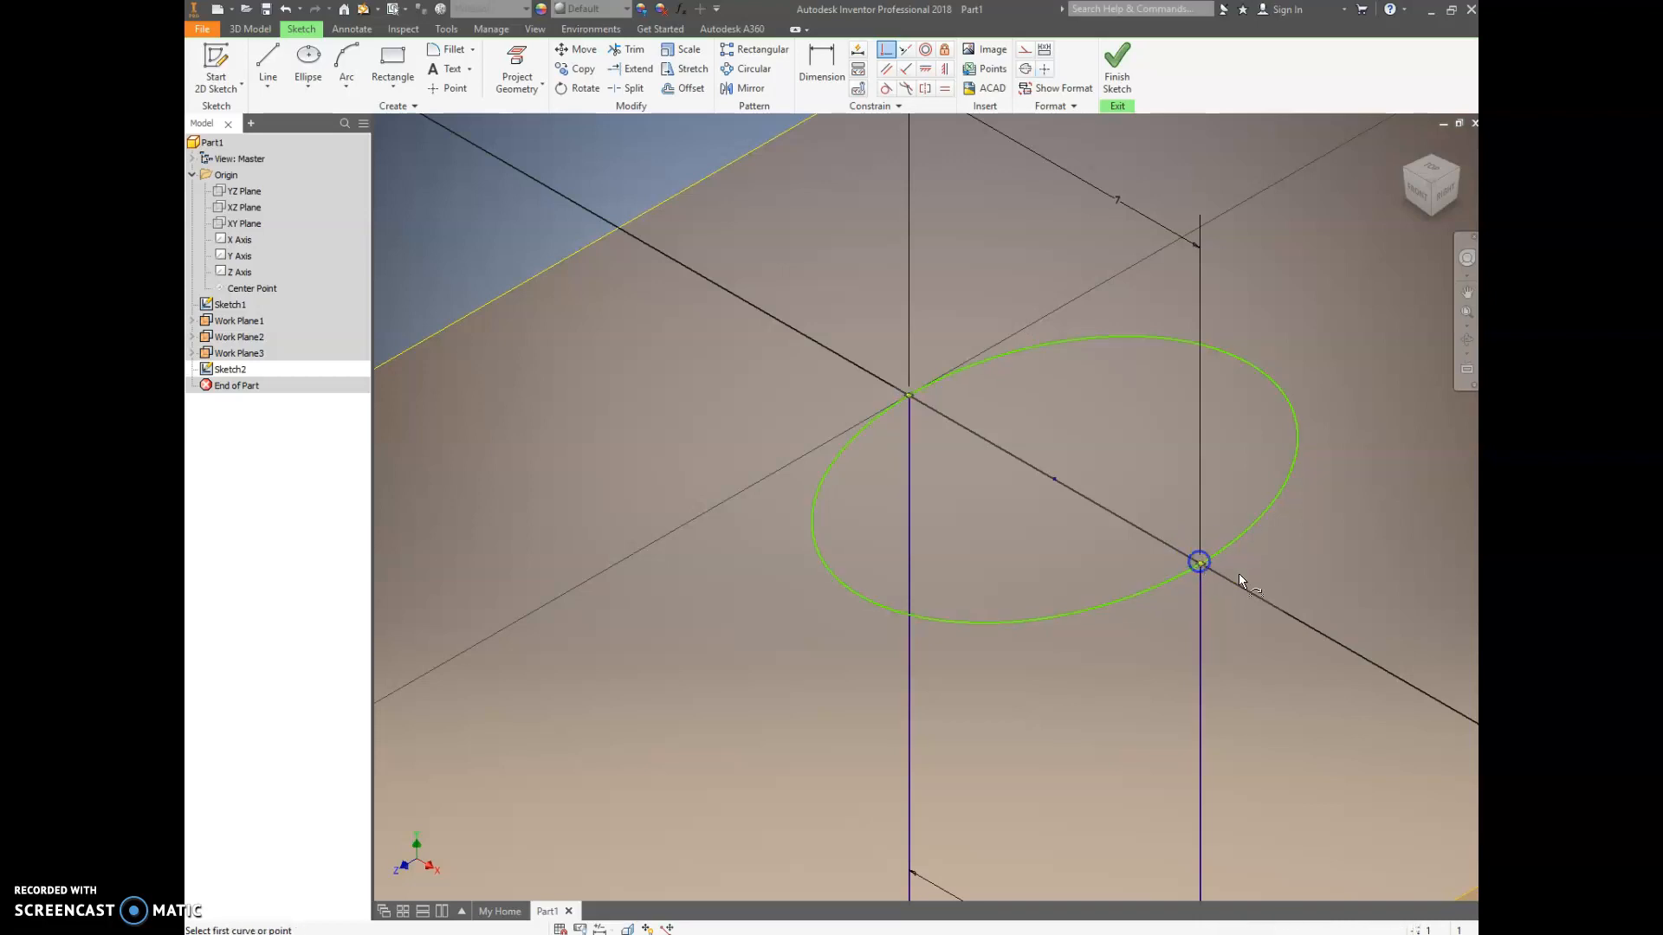
{"action": "key", "text": "Escape"}
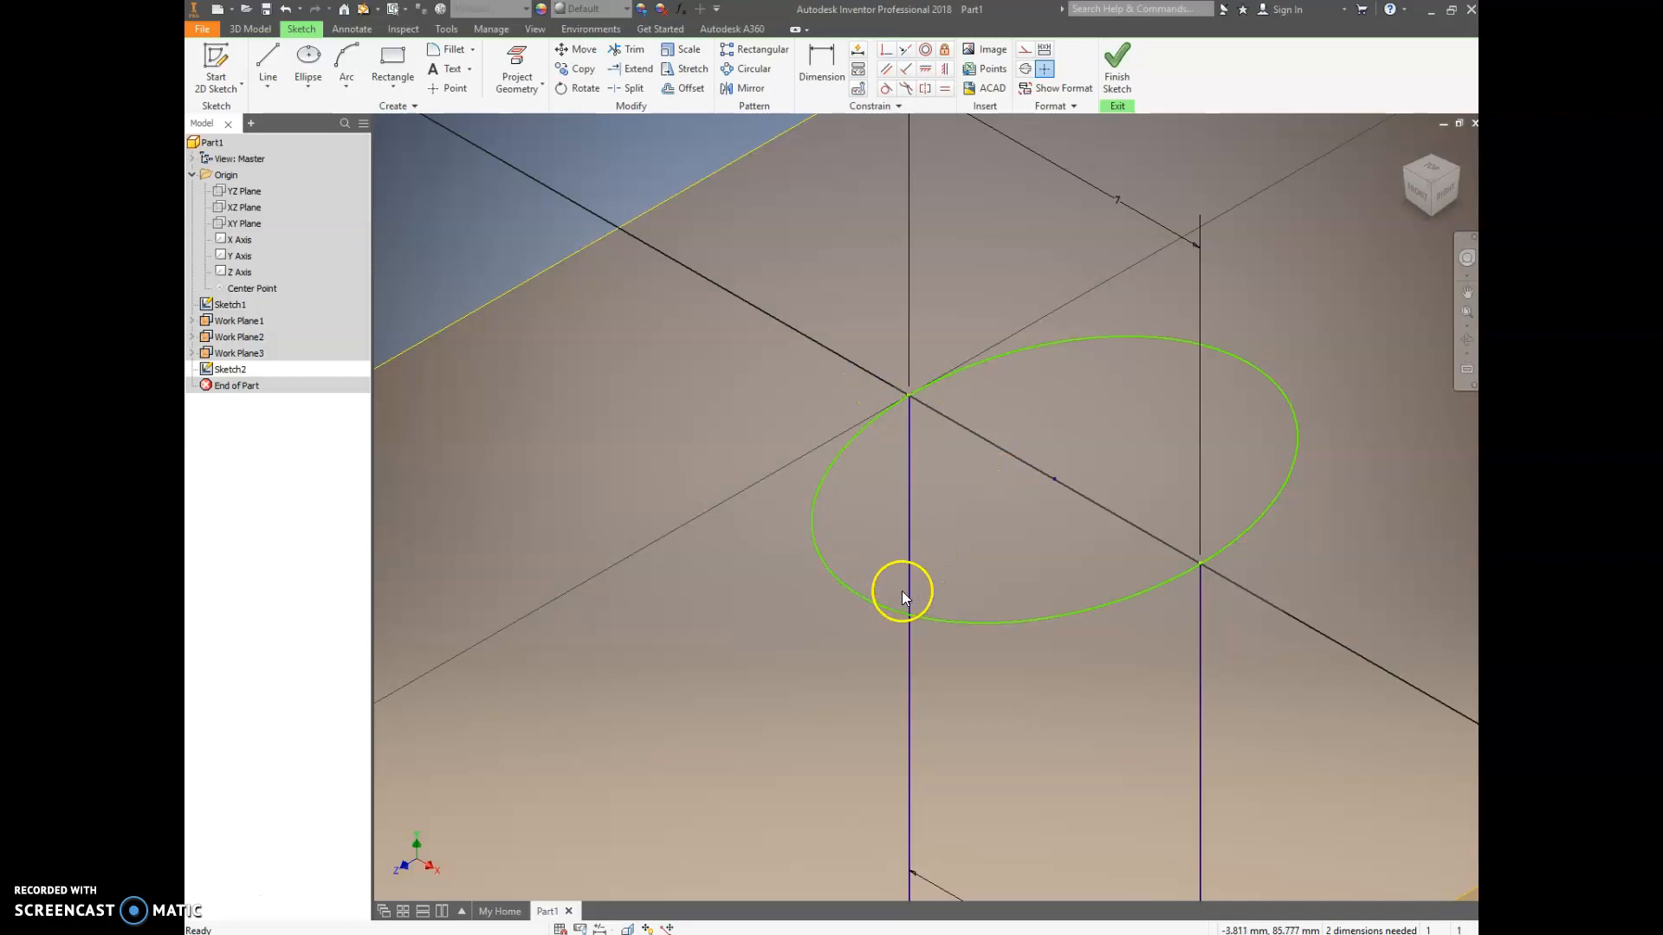
Step: Dimension the ellipse's half-length along Z as 8 mm
{"action": "scroll", "coordinate": [1111, 499], "scroll_direction": "down", "scroll_amount": 2}
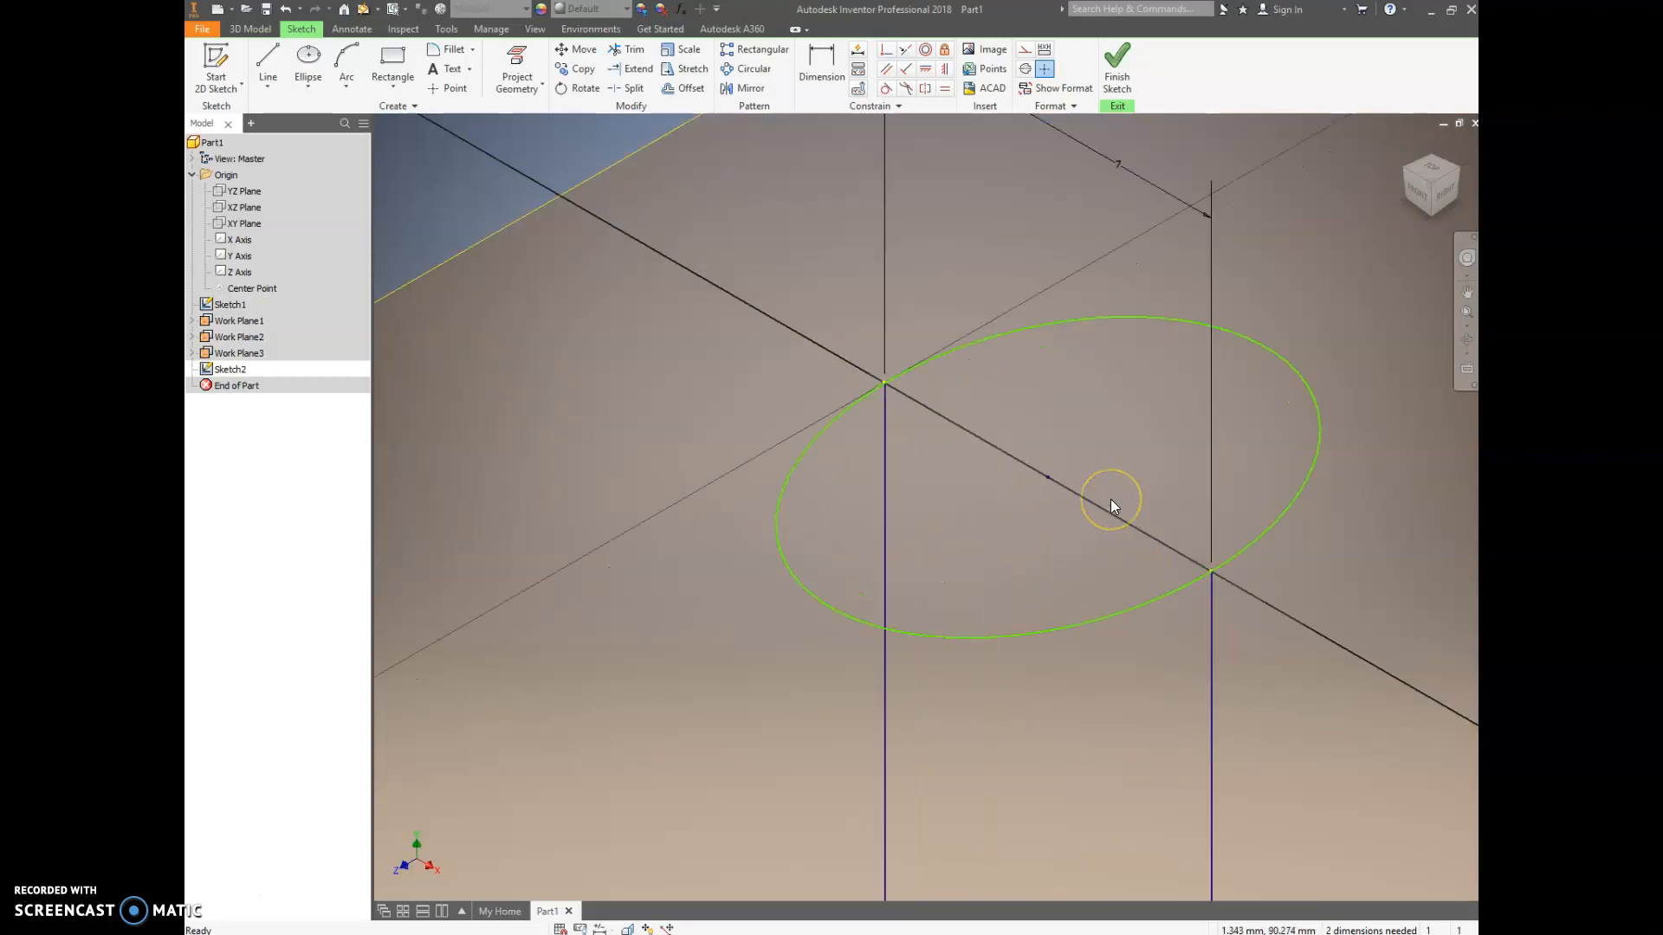
{"action": "left_click", "coordinate": [821, 65]}
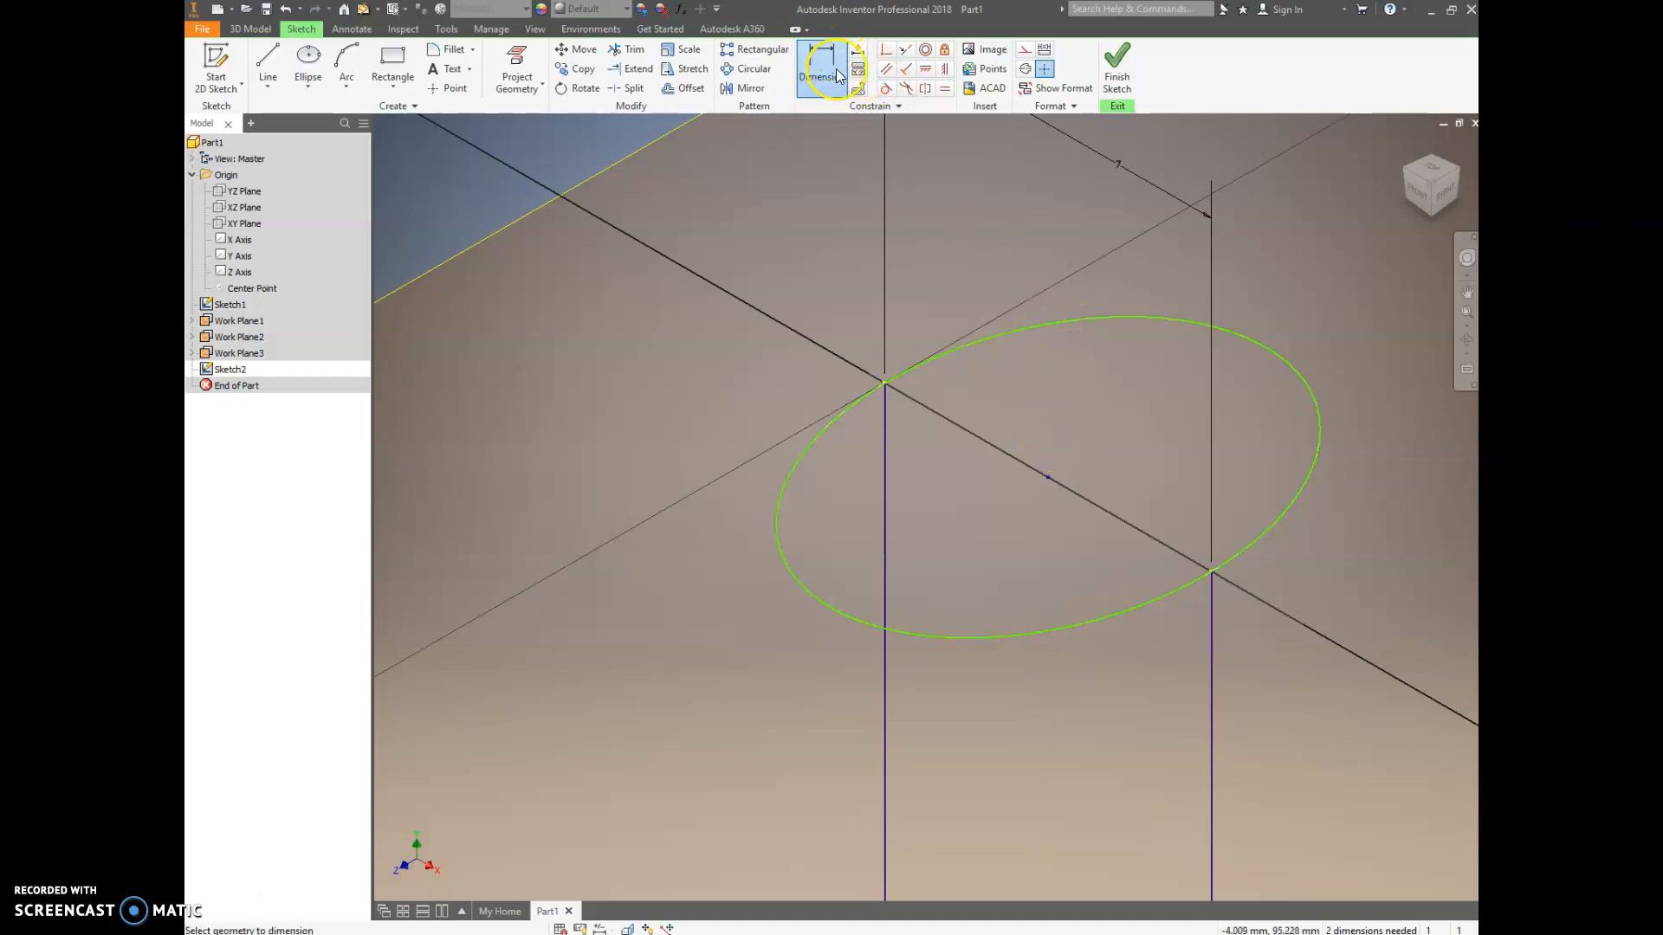
{"action": "left_click", "coordinate": [1037, 324]}
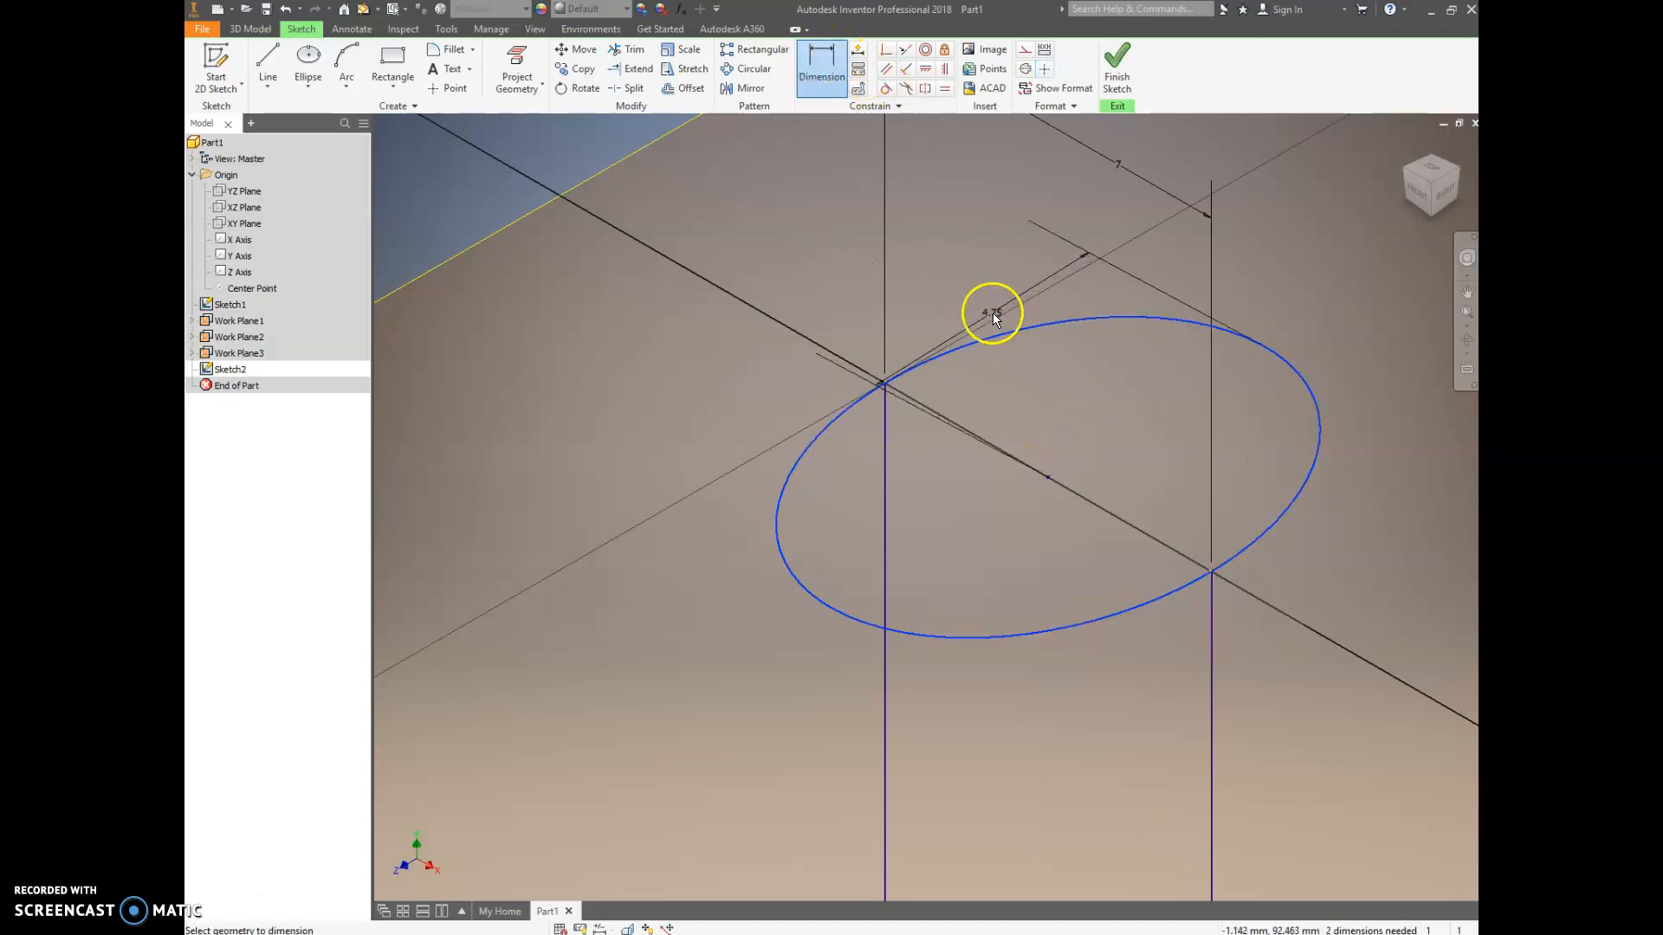
{"action": "left_click", "coordinate": [922, 265]}
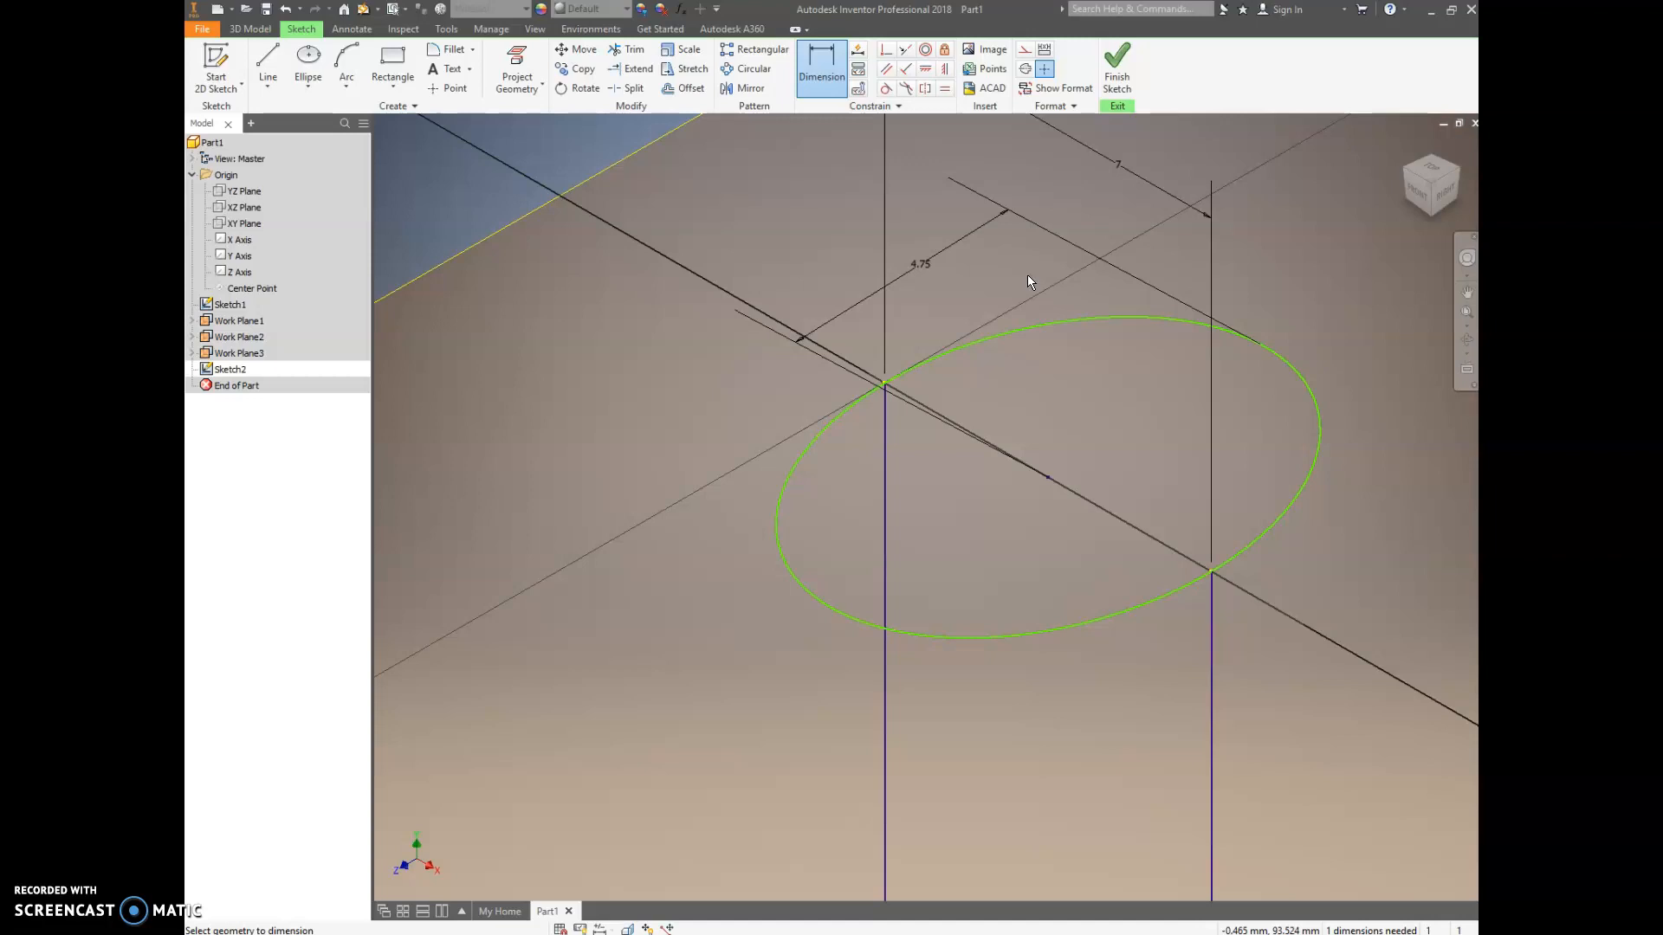
{"action": "type", "text": "8"}
{"action": "double_click", "coordinate": [919, 263]}
{"action": "type", "text": "8"}
{"action": "key", "text": "Return"}
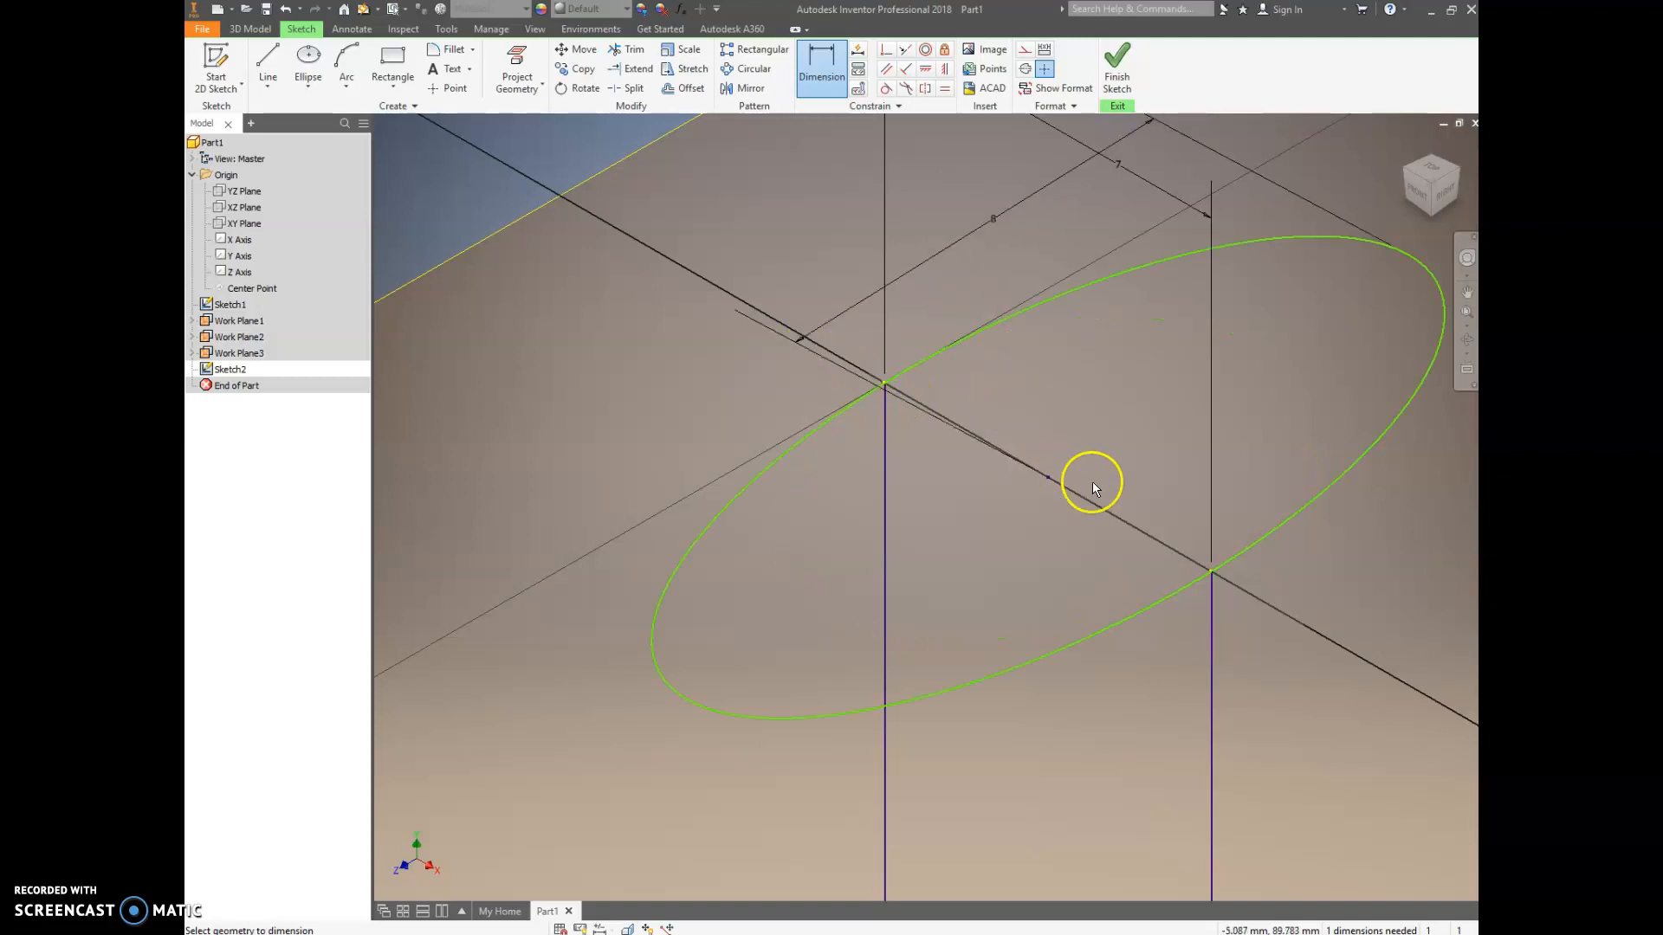
Step: Apply a vertical constraint to the ellipse's long axis so that it aligns with the Z direction
{"action": "scroll", "coordinate": [1207, 538], "scroll_direction": "up", "scroll_amount": 3}
{"action": "scroll", "coordinate": [1206, 538], "scroll_direction": "down", "scroll_amount": 2}
{"action": "left_click", "coordinate": [1432, 174]}
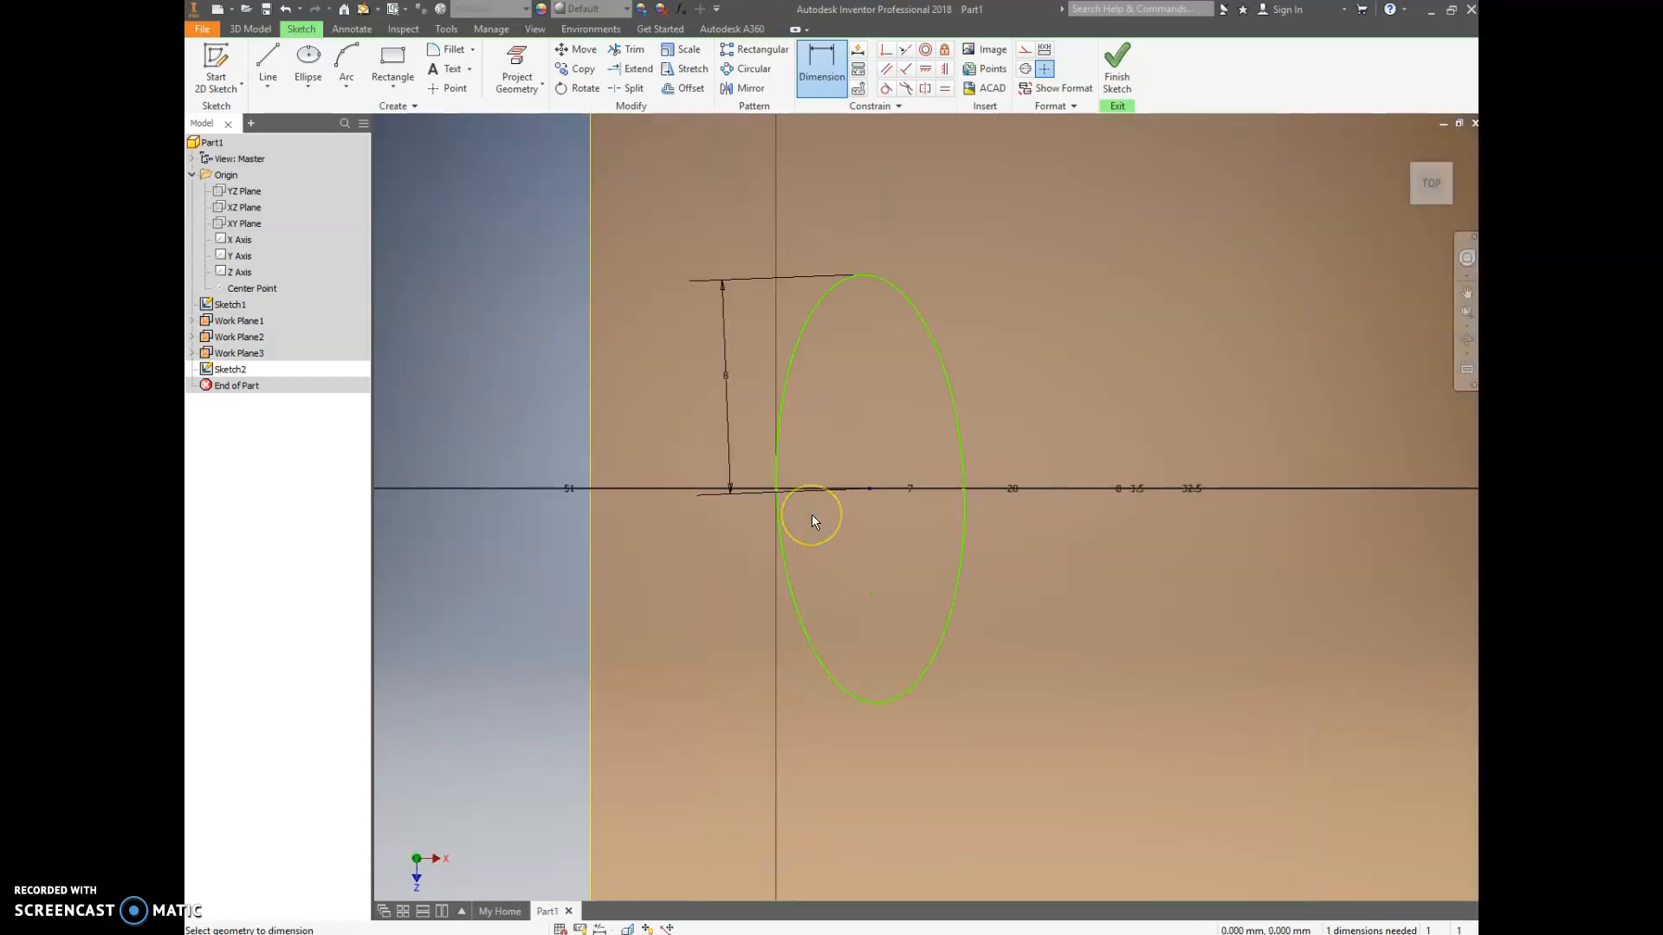
{"action": "scroll", "coordinate": [813, 514], "scroll_direction": "up", "scroll_amount": 2}
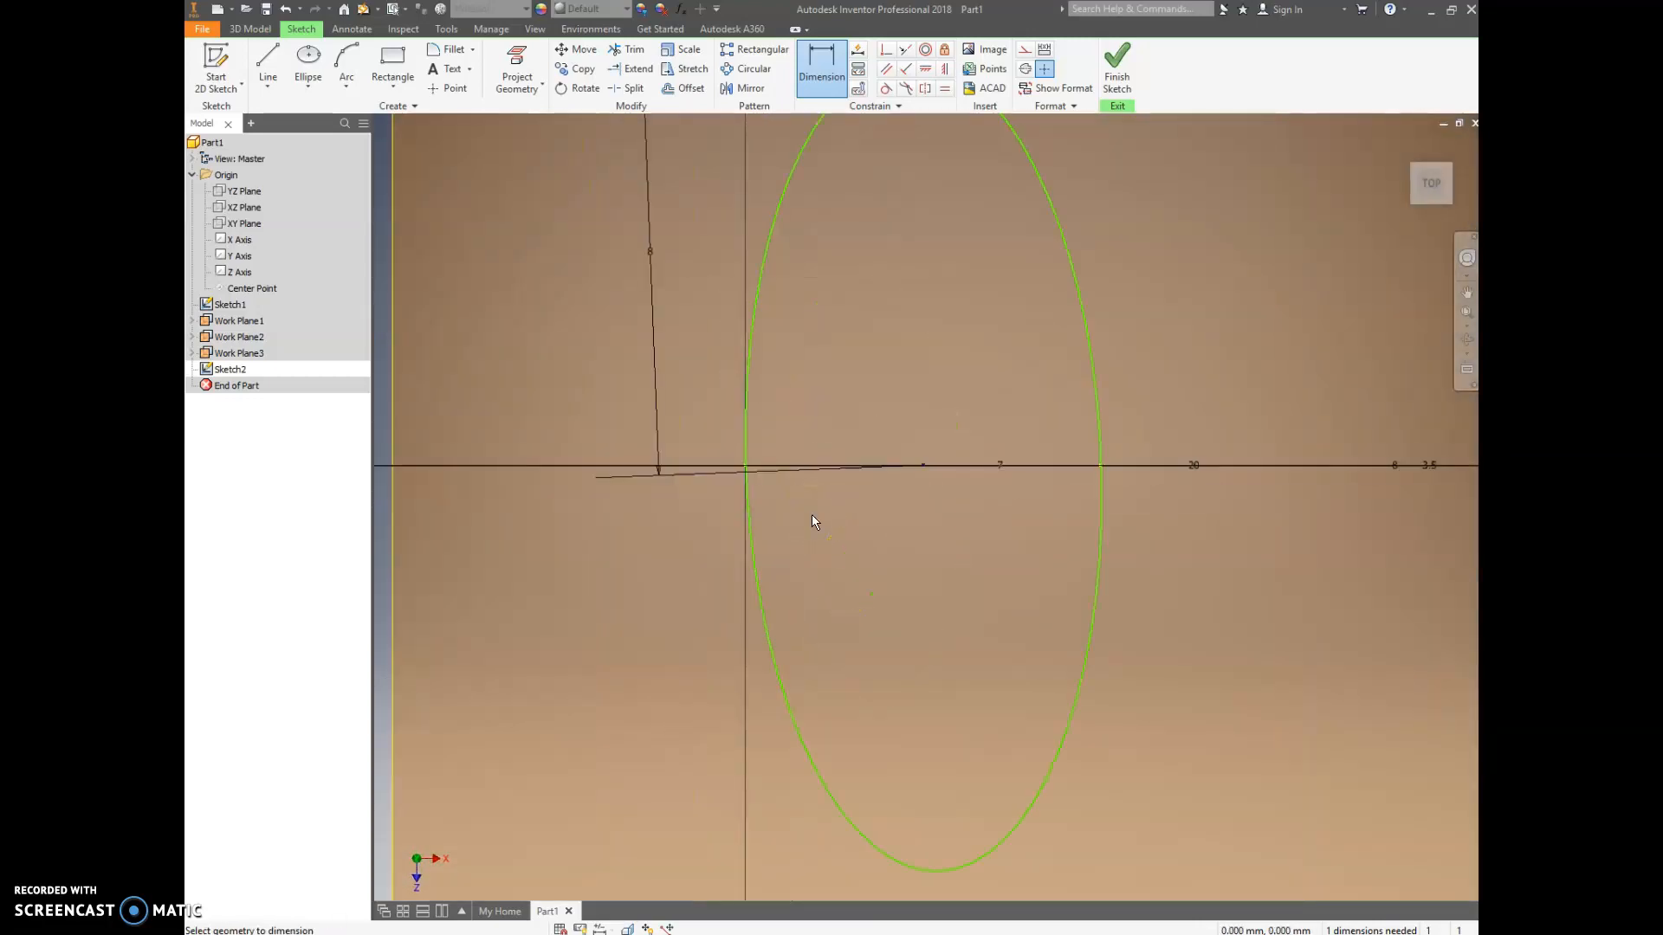
{"action": "scroll", "coordinate": [1100, 424], "scroll_direction": "down", "scroll_amount": 2}
{"action": "left_click", "coordinate": [1100, 409]}
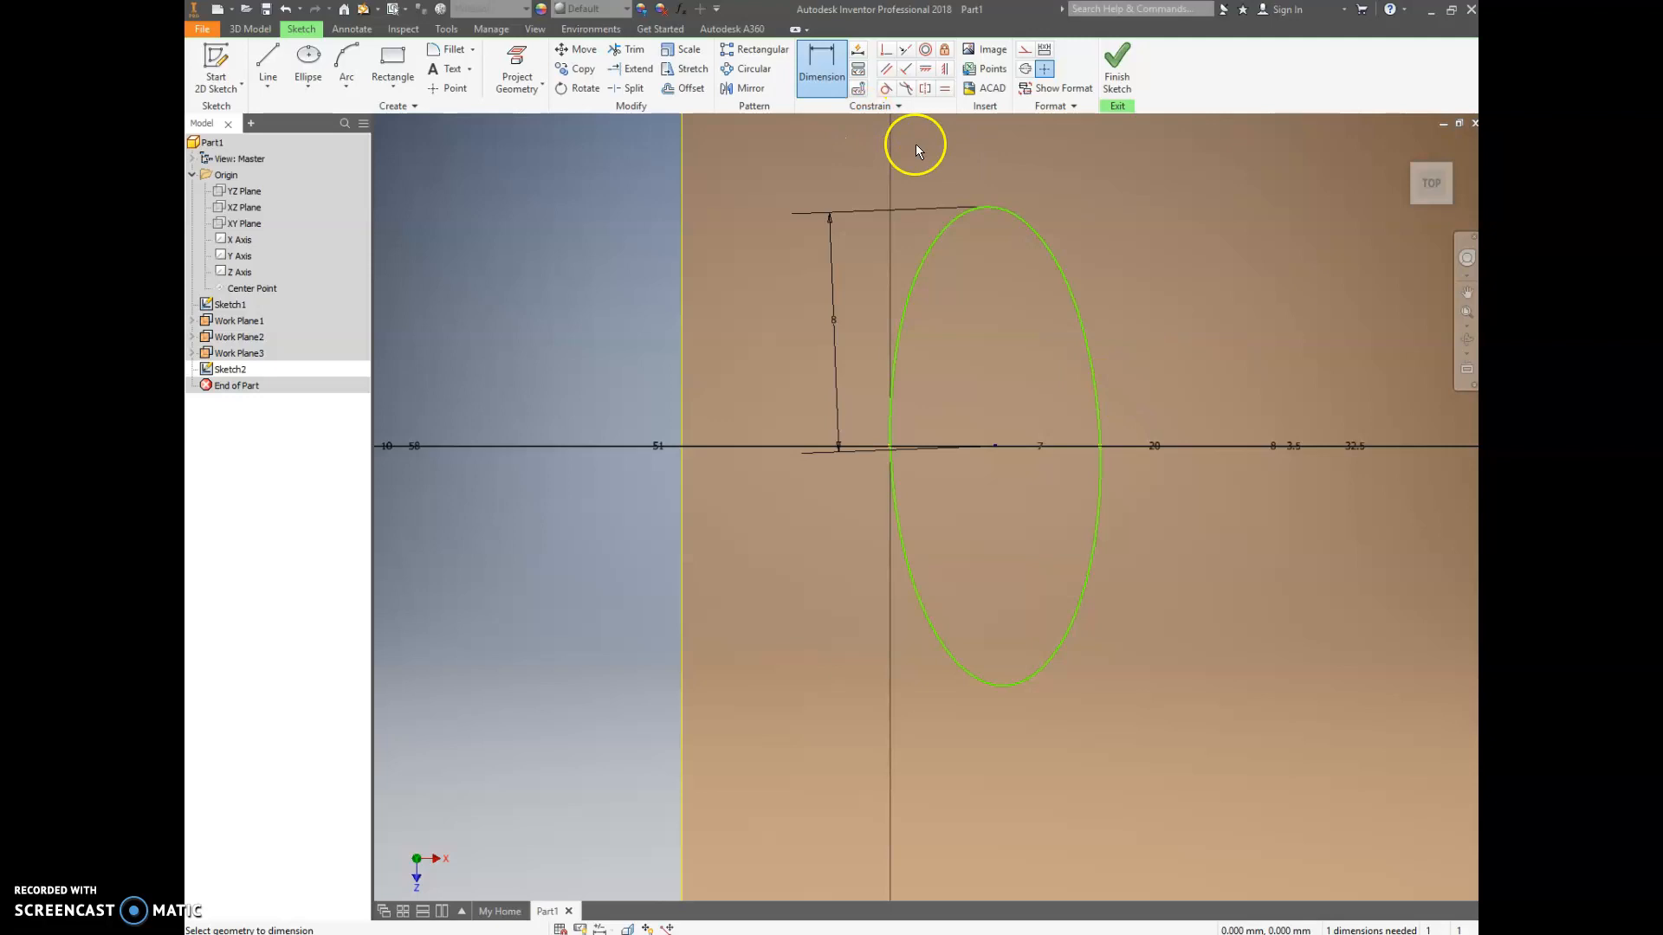
{"action": "left_click", "coordinate": [944, 71]}
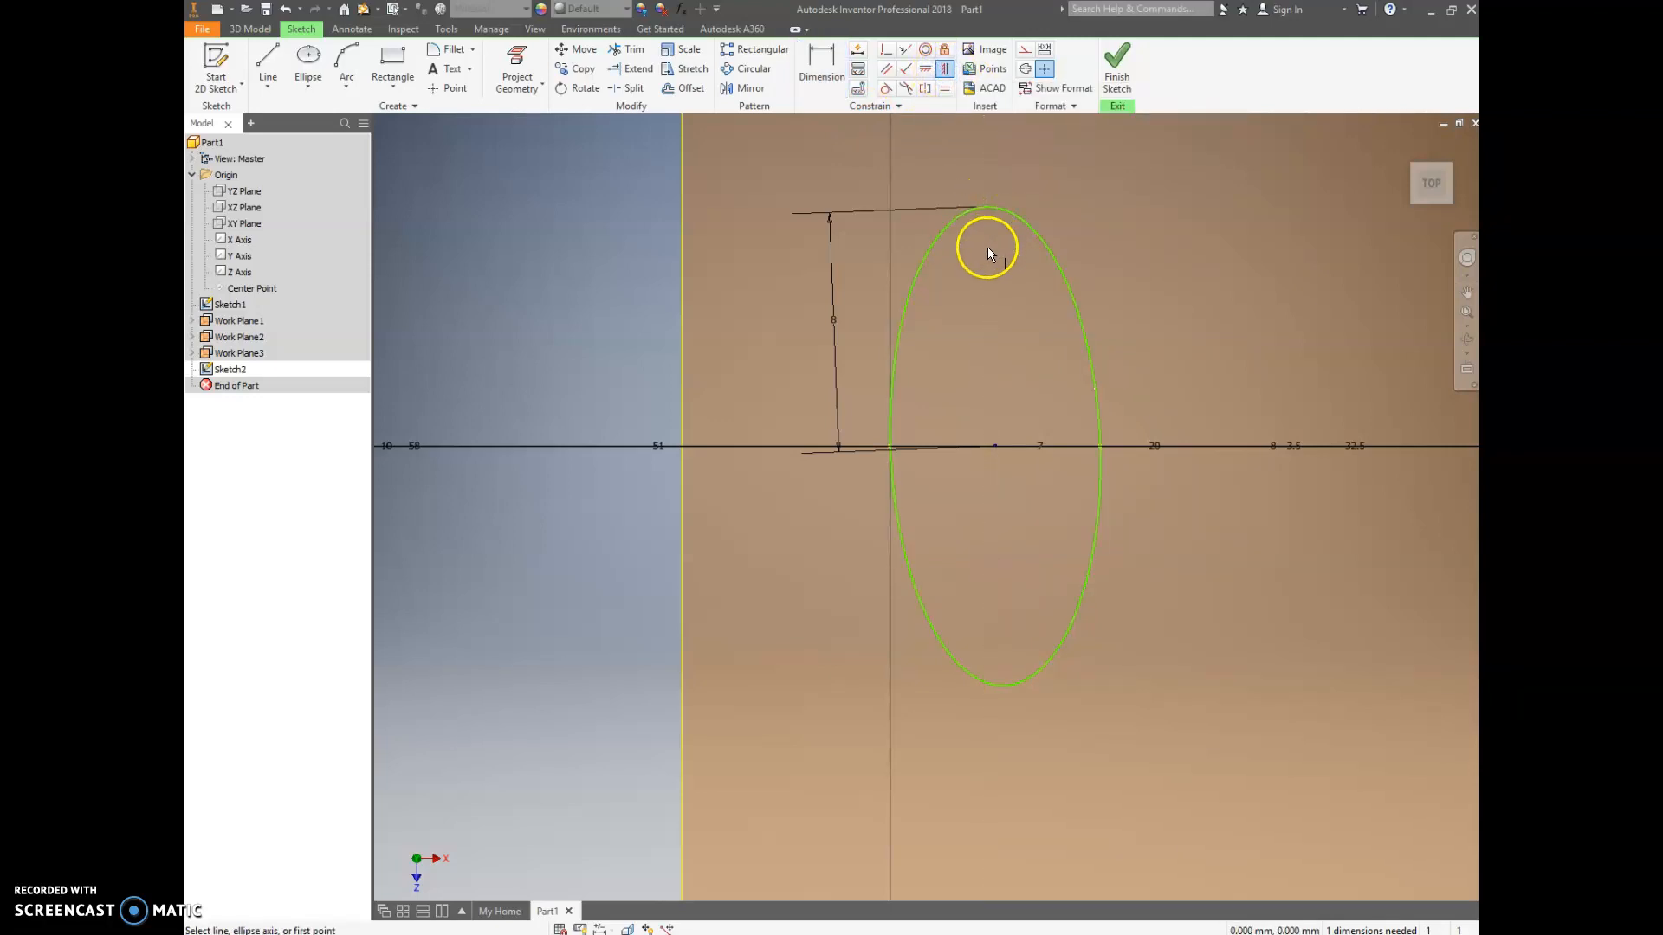
{"action": "left_click", "coordinate": [976, 204]}
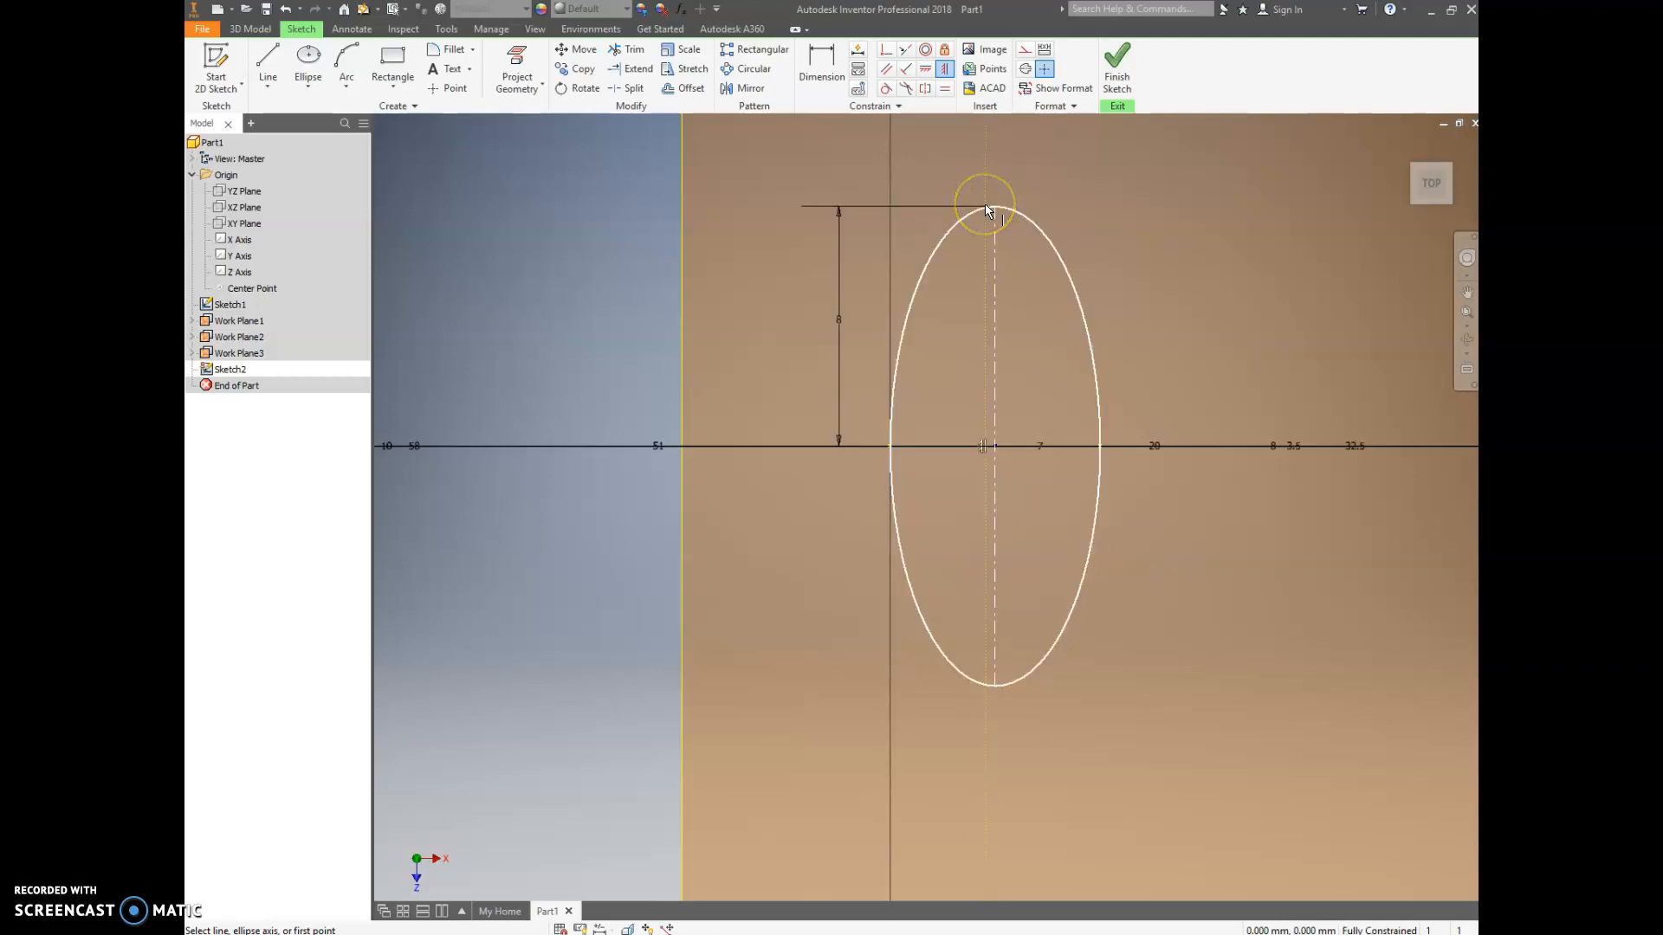
{"action": "left_click", "coordinate": [992, 211]}
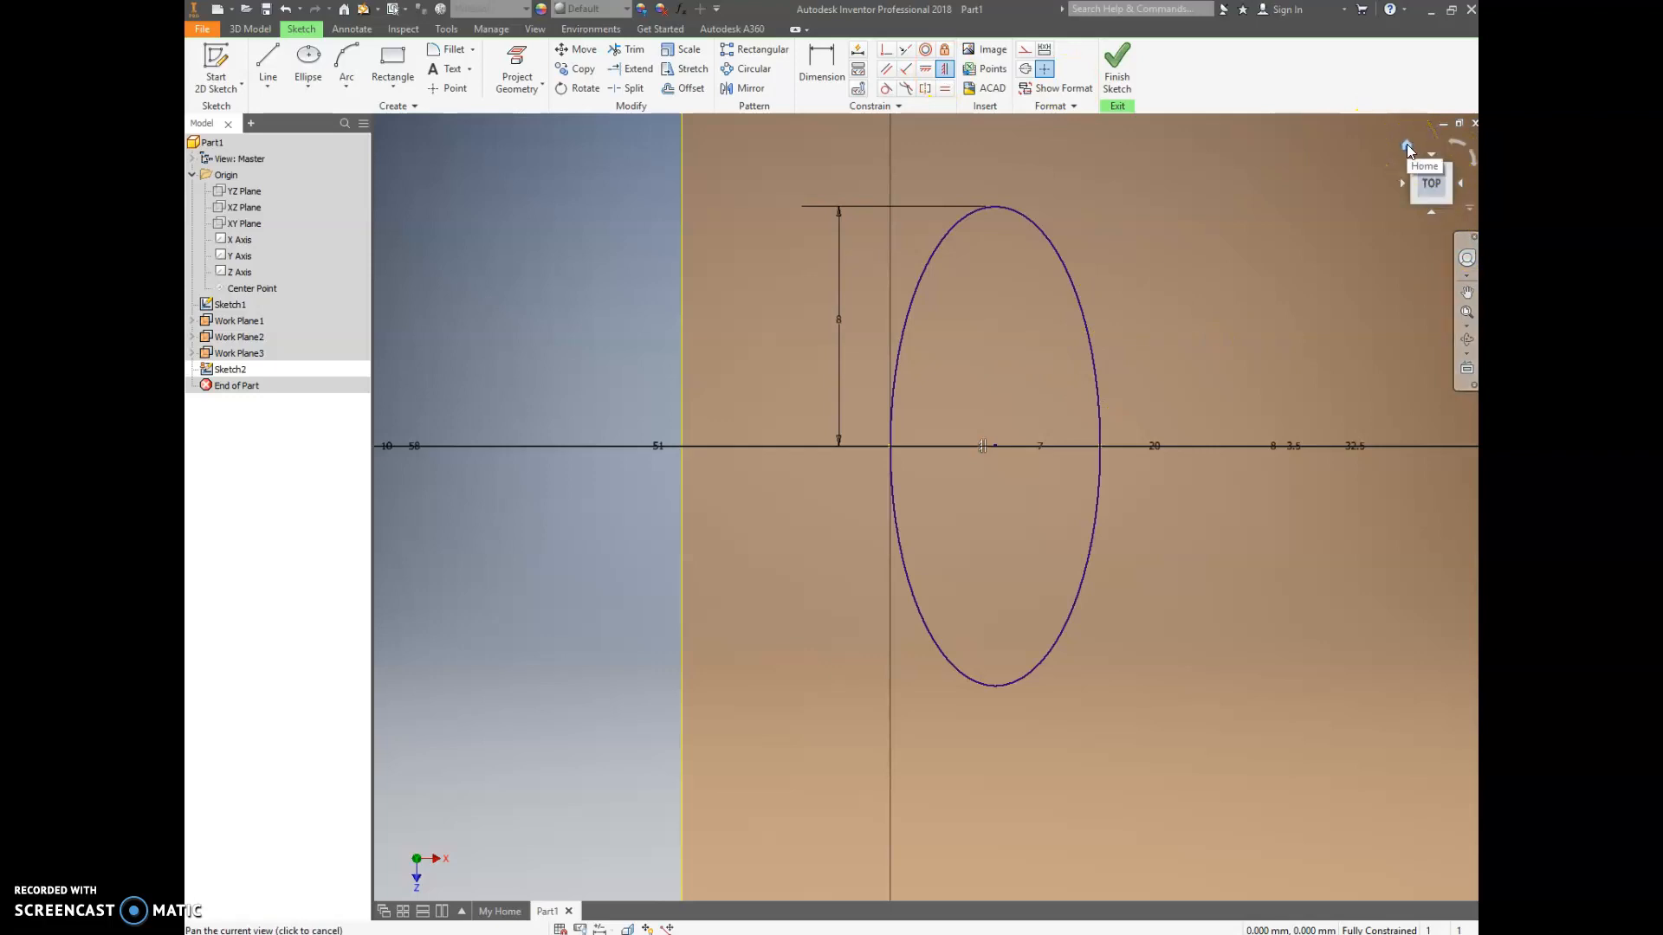
Step: Check the elliptical section's dimensions against the handle loft drawing in the browser and return to the Inventor model
{"action": "left_click", "coordinate": [1407, 144]}
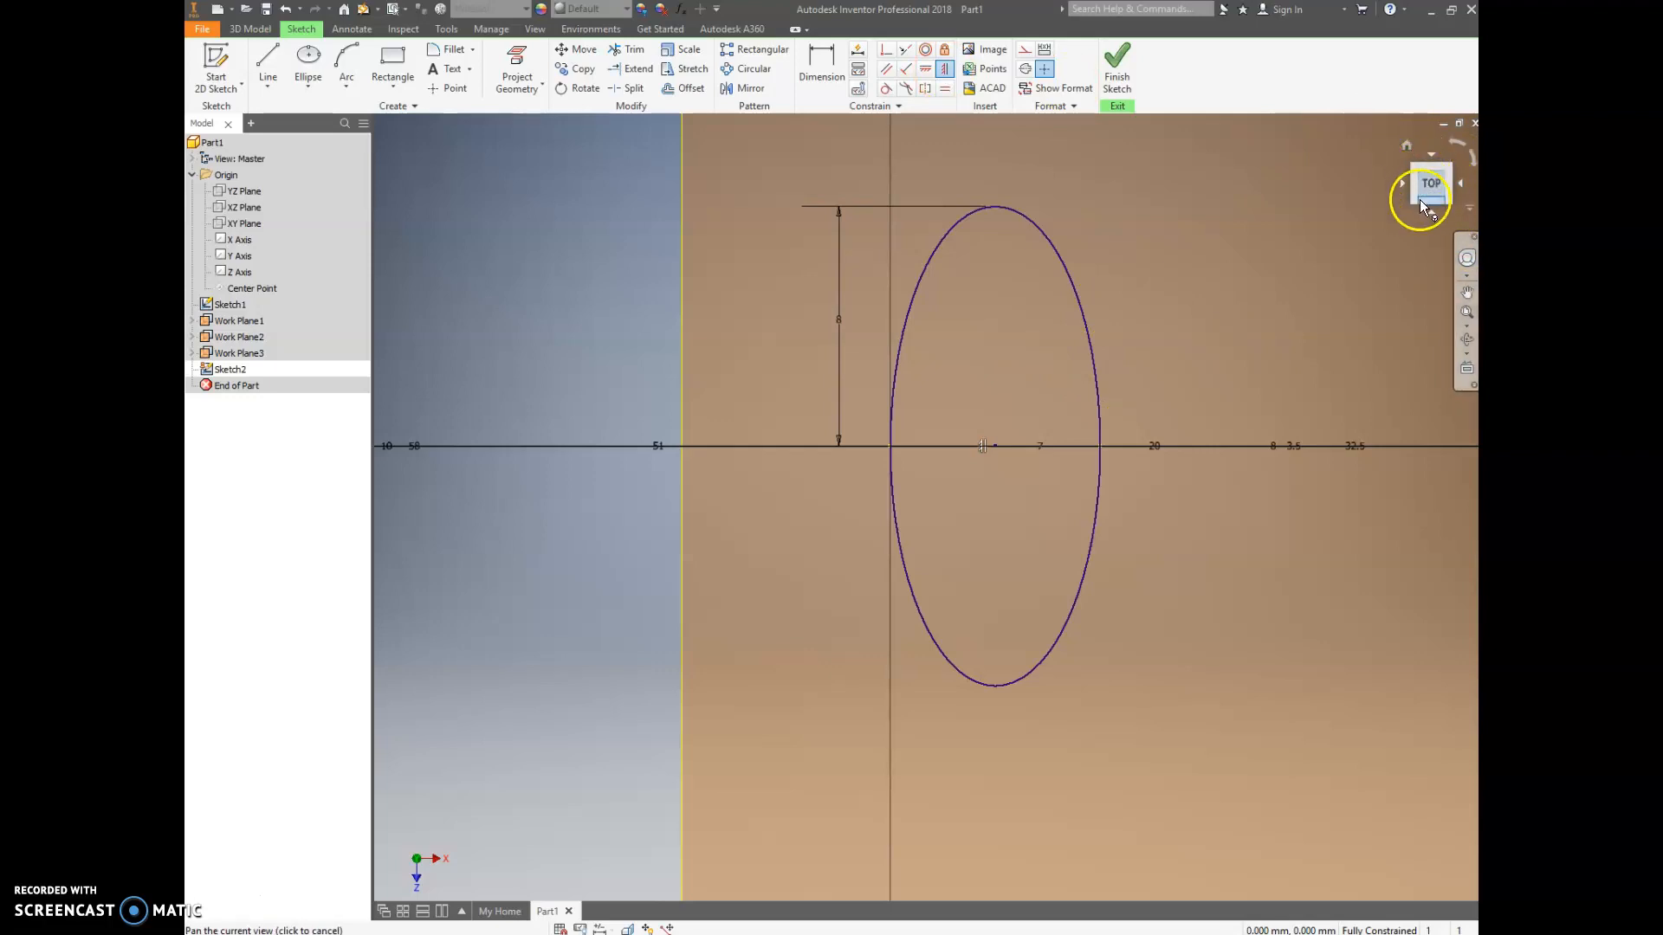
{"action": "left_click", "coordinate": [1437, 182]}
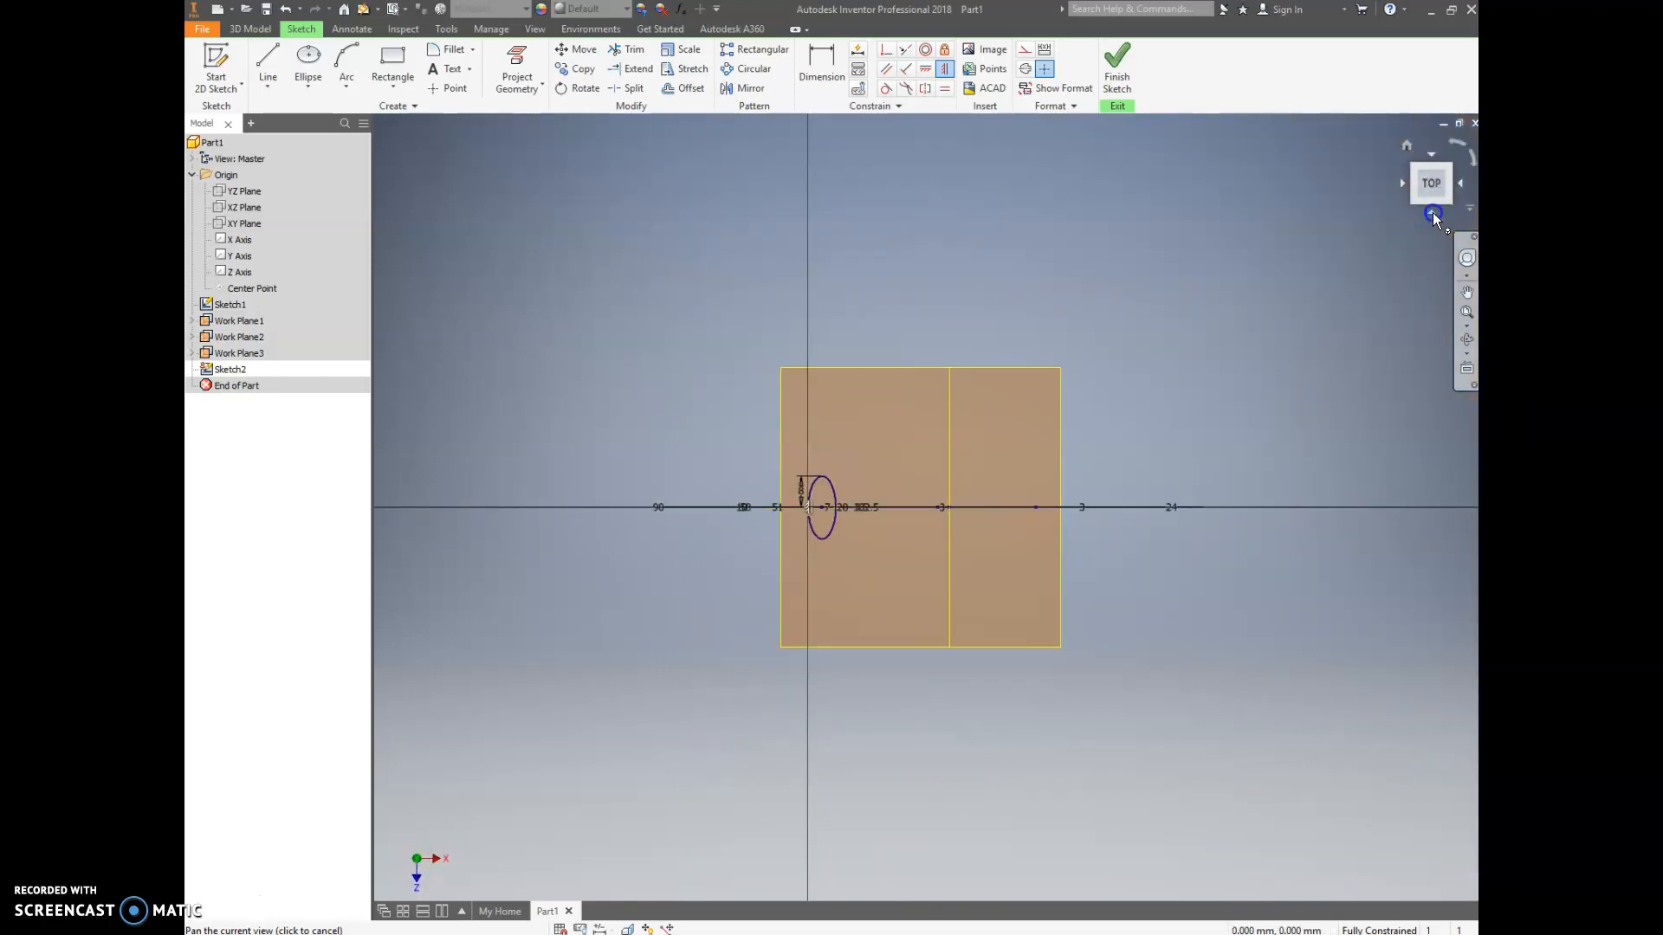
{"action": "left_click", "coordinate": [1432, 211]}
{"action": "left_click", "coordinate": [1412, 170]}
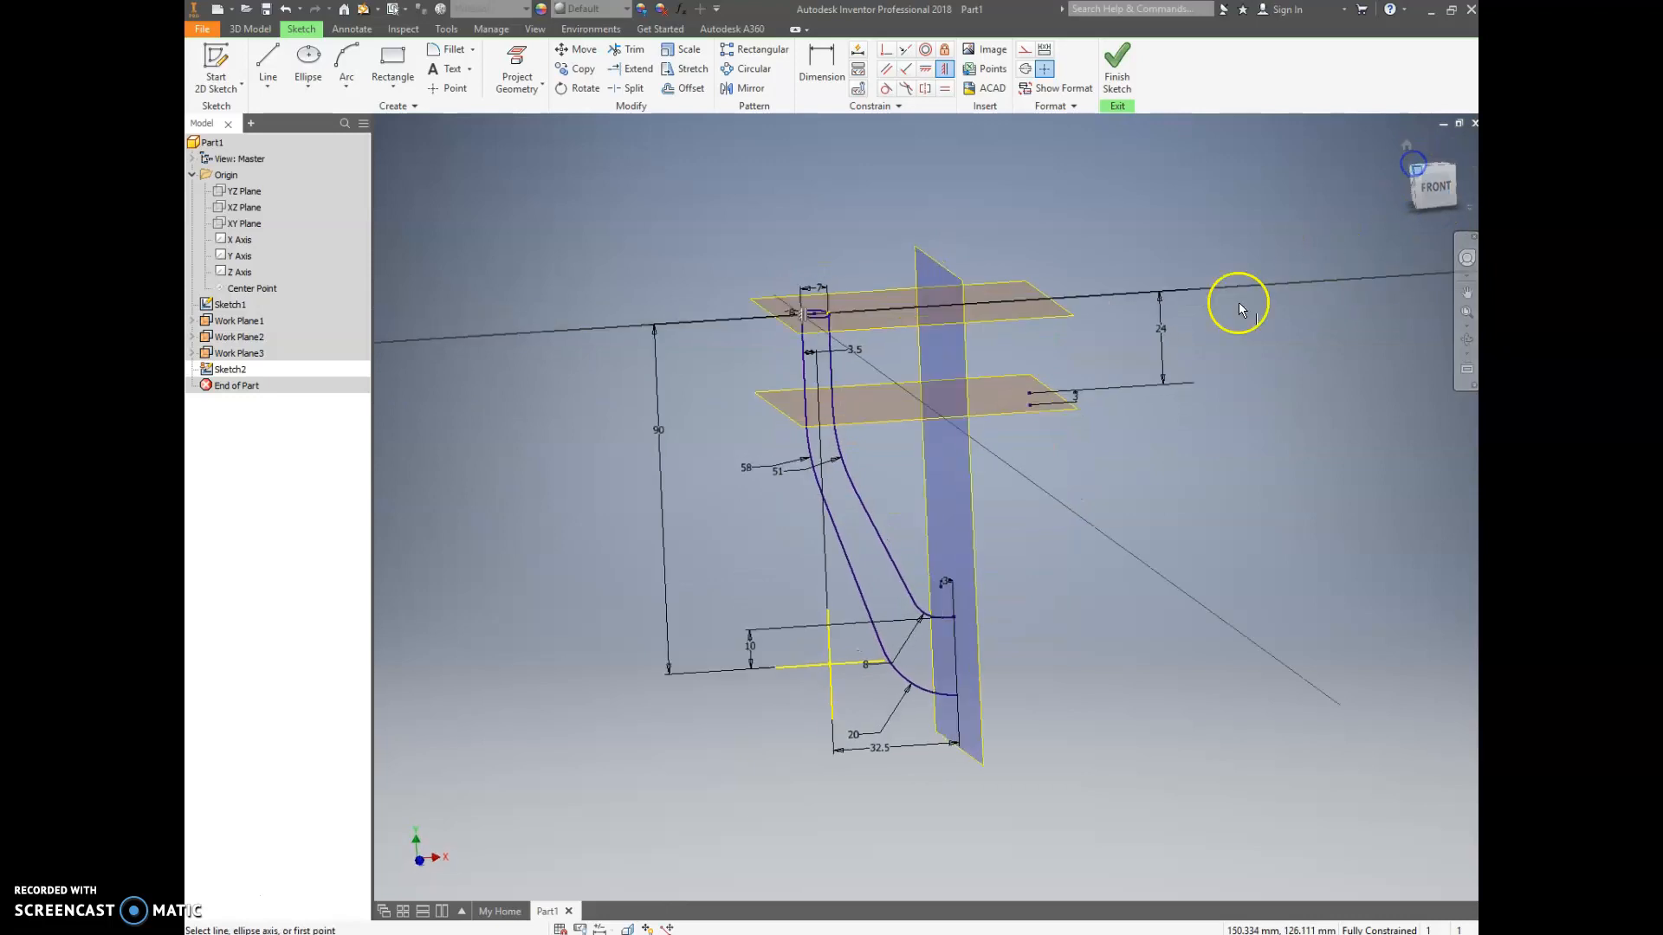
{"action": "scroll", "coordinate": [827, 443], "scroll_direction": "up", "scroll_amount": 3}
{"action": "scroll", "coordinate": [831, 447], "scroll_direction": "up", "scroll_amount": 2}
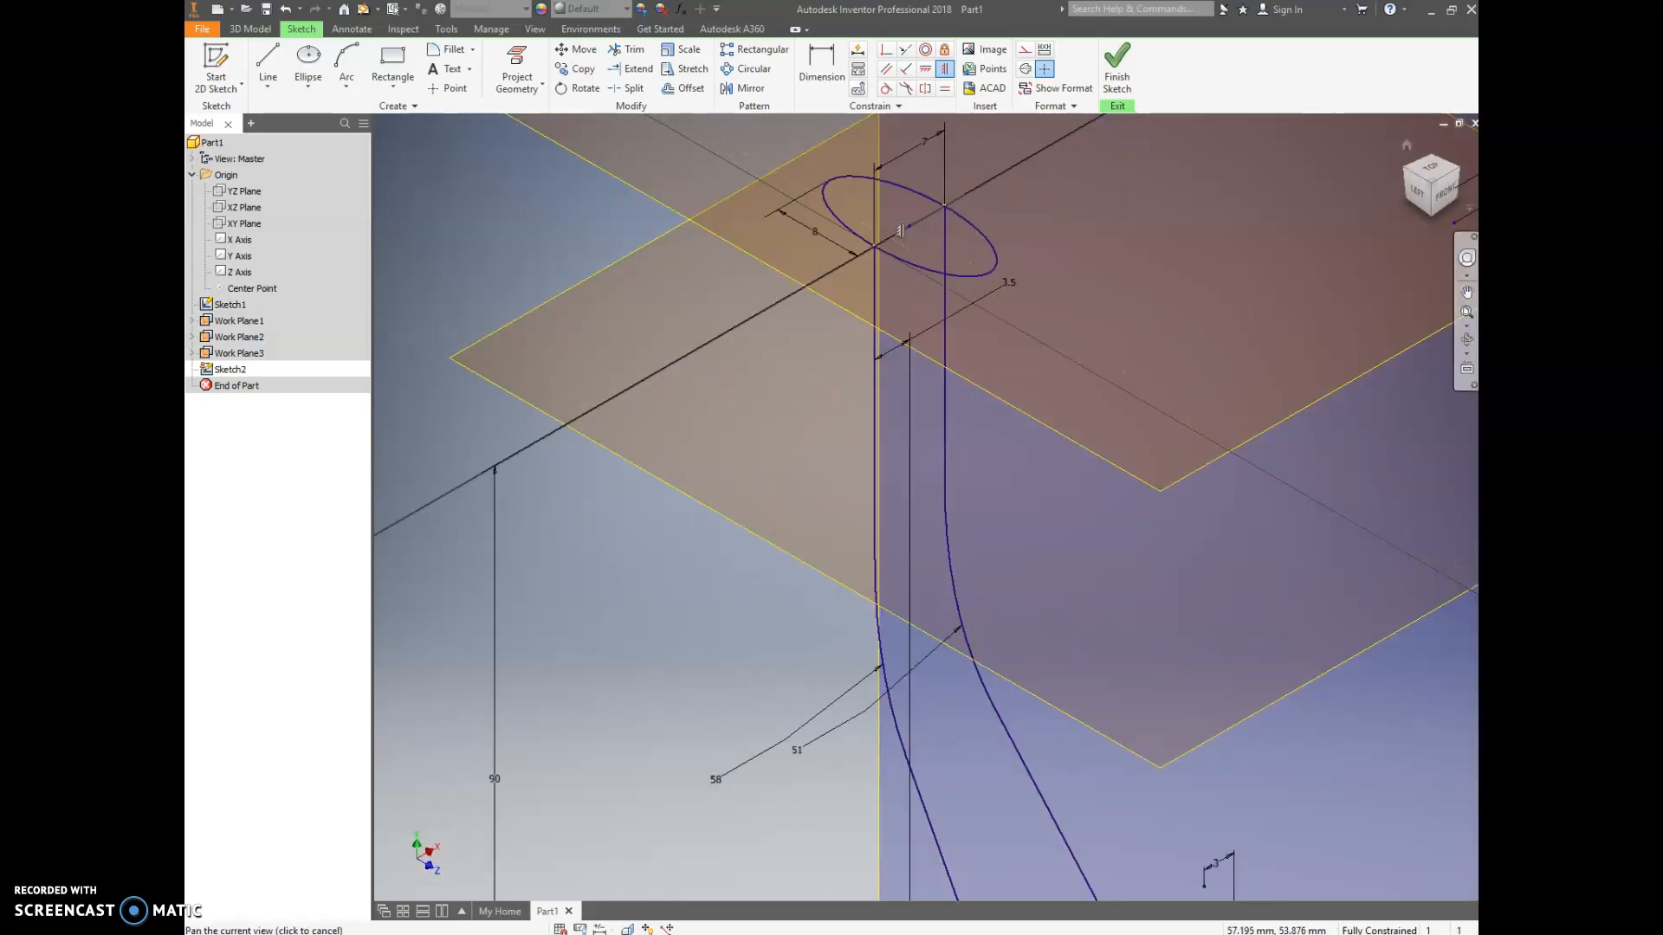
{"action": "mouse_move", "coordinate": [1478, 390]}
{"action": "left_mouse_down"}
{"action": "mouse_move", "coordinate": [943, 200]}
{"action": "mouse_move", "coordinate": [924, 18]}
{"action": "left_mouse_up"}
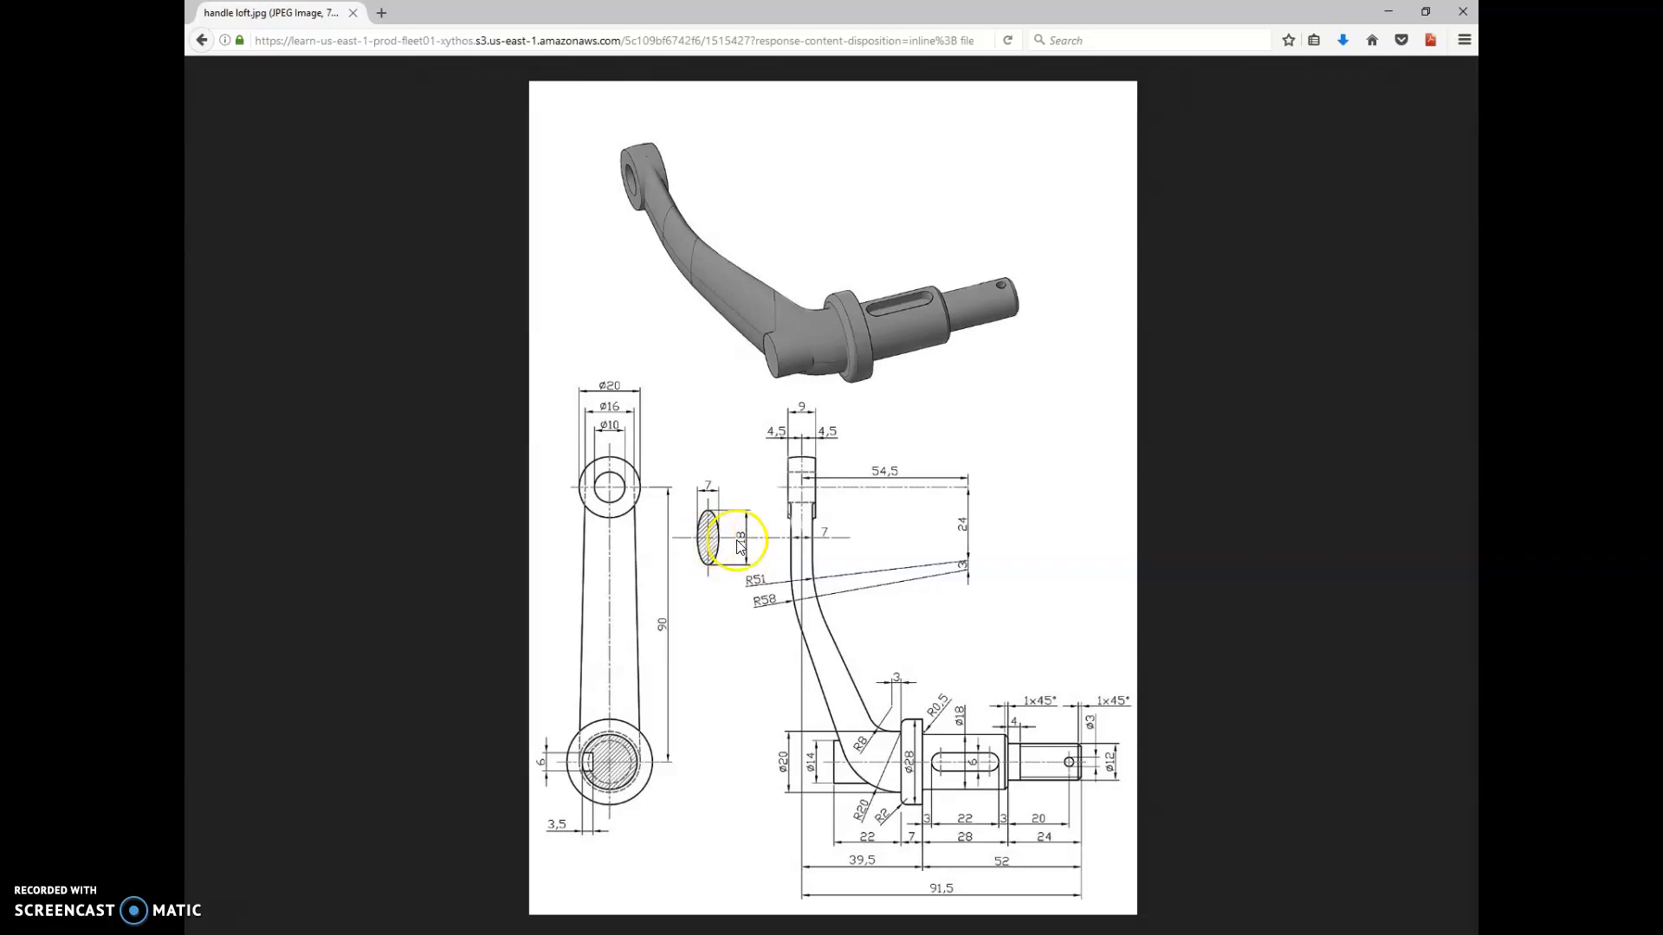
{"action": "mouse_move", "coordinate": [1209, 9]}
{"action": "left_mouse_down"}
{"action": "mouse_move", "coordinate": [1376, 139]}
{"action": "mouse_move", "coordinate": [1478, 511]}
{"action": "left_mouse_up"}
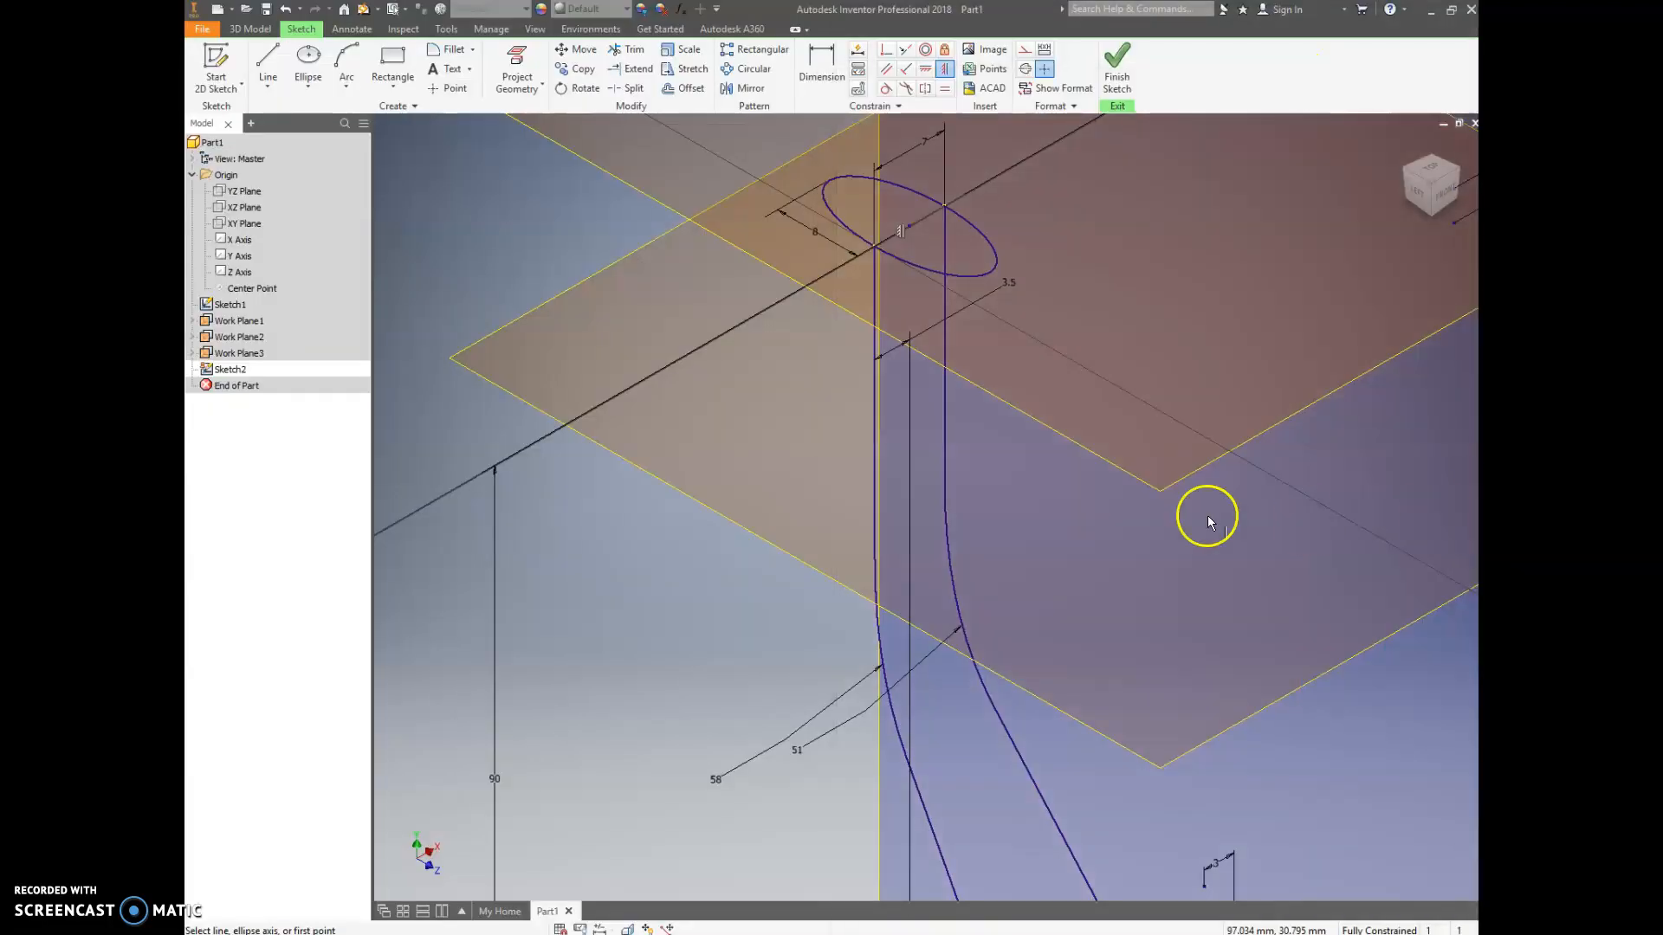
Step: Finish the upper ellipse sketch and start a new 2D sketch on the lower horizontal work plane, Work Plane2
{"action": "scroll", "coordinate": [1000, 494], "scroll_direction": "up", "scroll_amount": 4}
{"action": "scroll", "coordinate": [1000, 494], "scroll_direction": "down", "scroll_amount": 5}
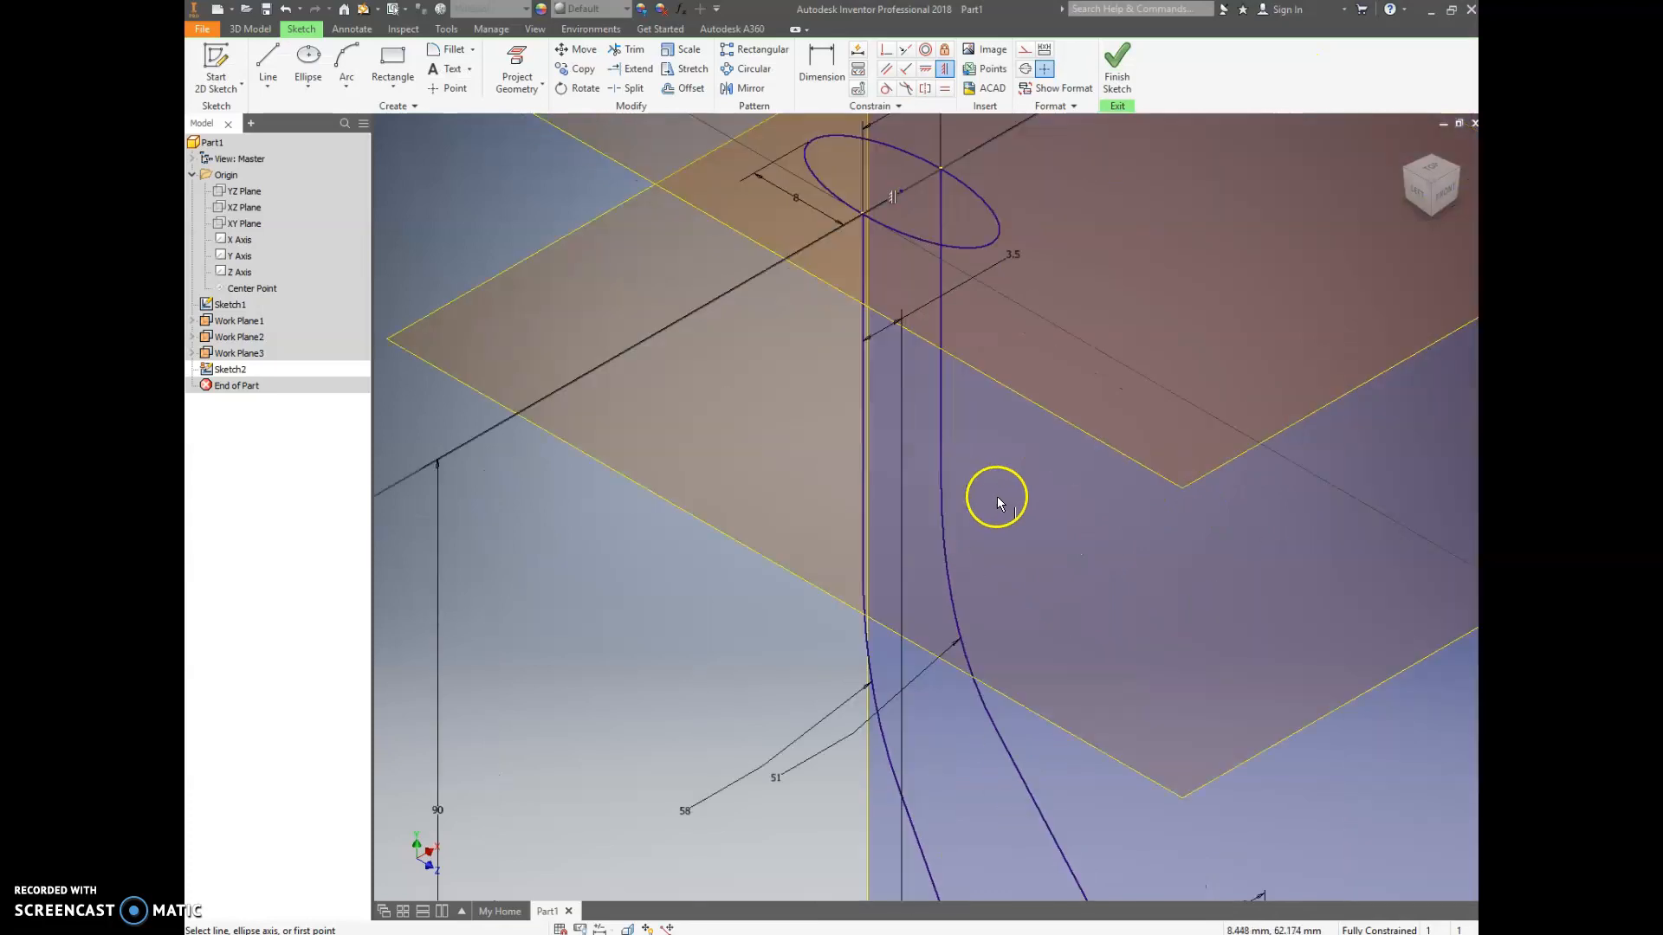
{"action": "left_click", "coordinate": [217, 62]}
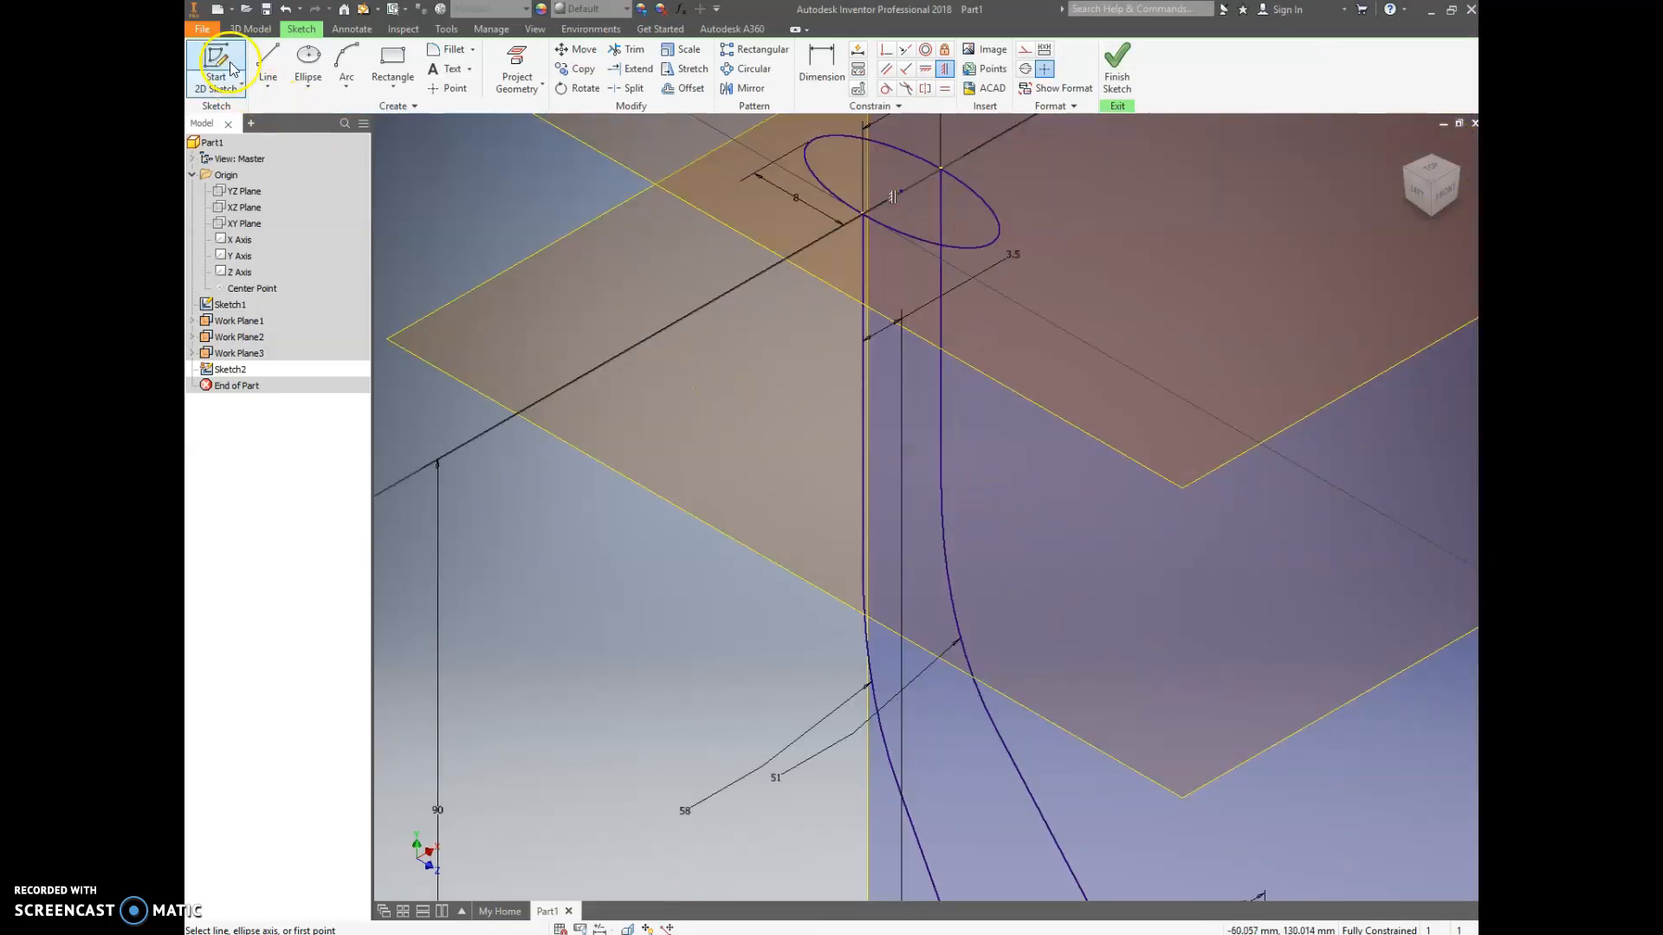
{"action": "left_click", "coordinate": [719, 529]}
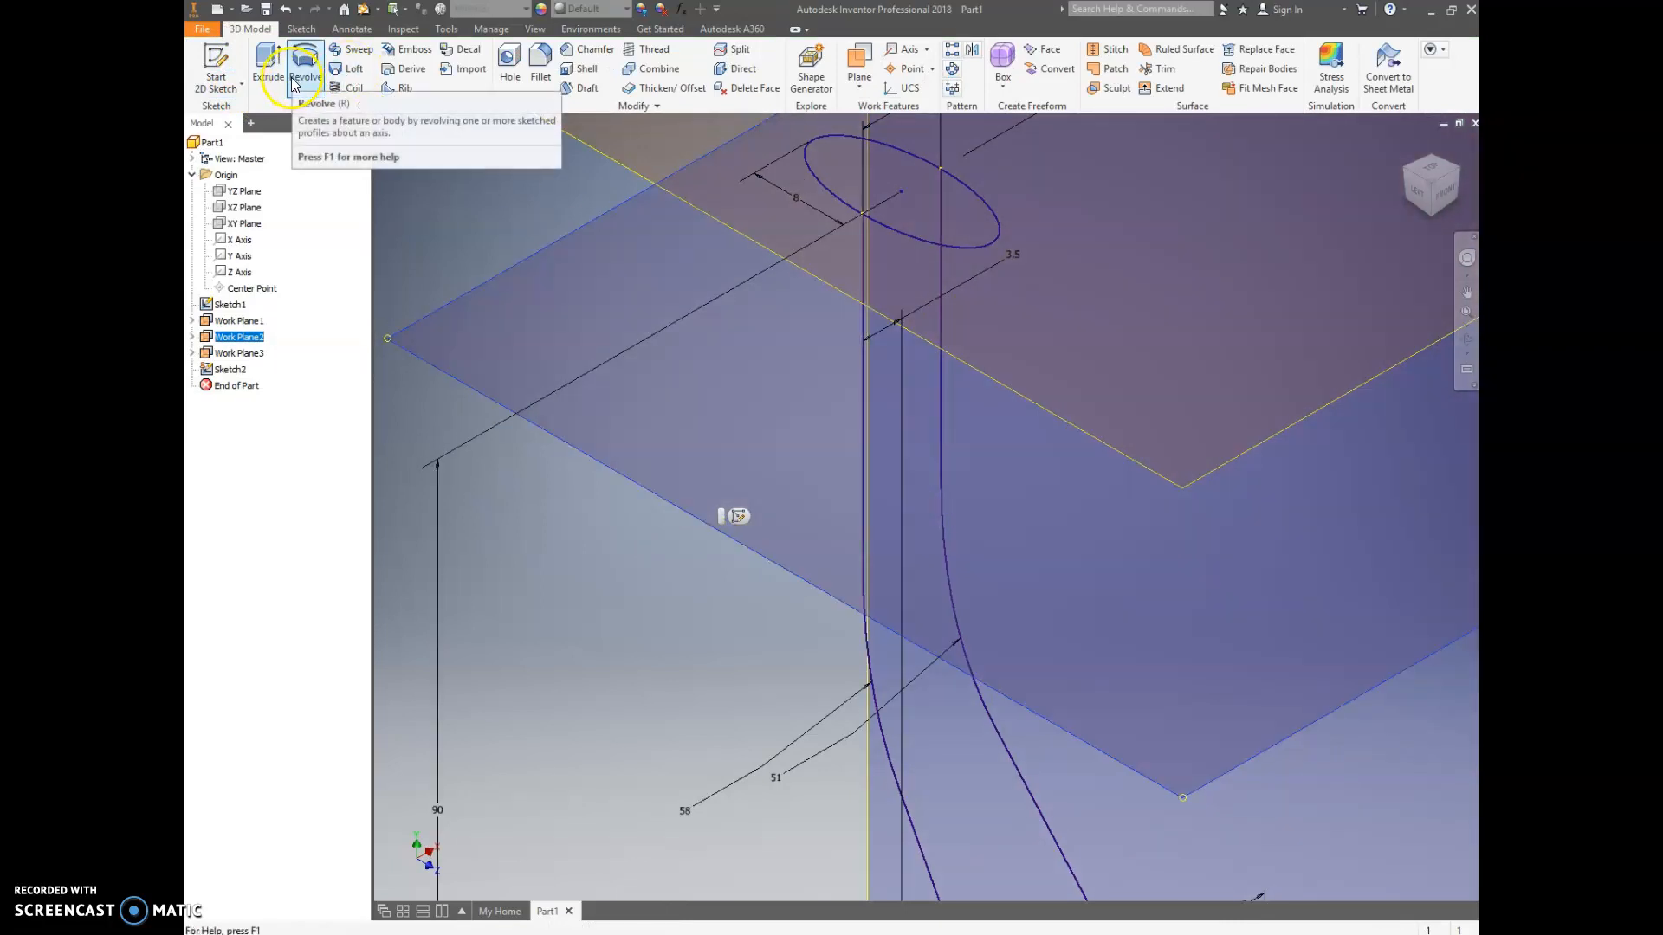
{"action": "scroll", "coordinate": [463, 283], "scroll_direction": "down", "scroll_amount": 3}
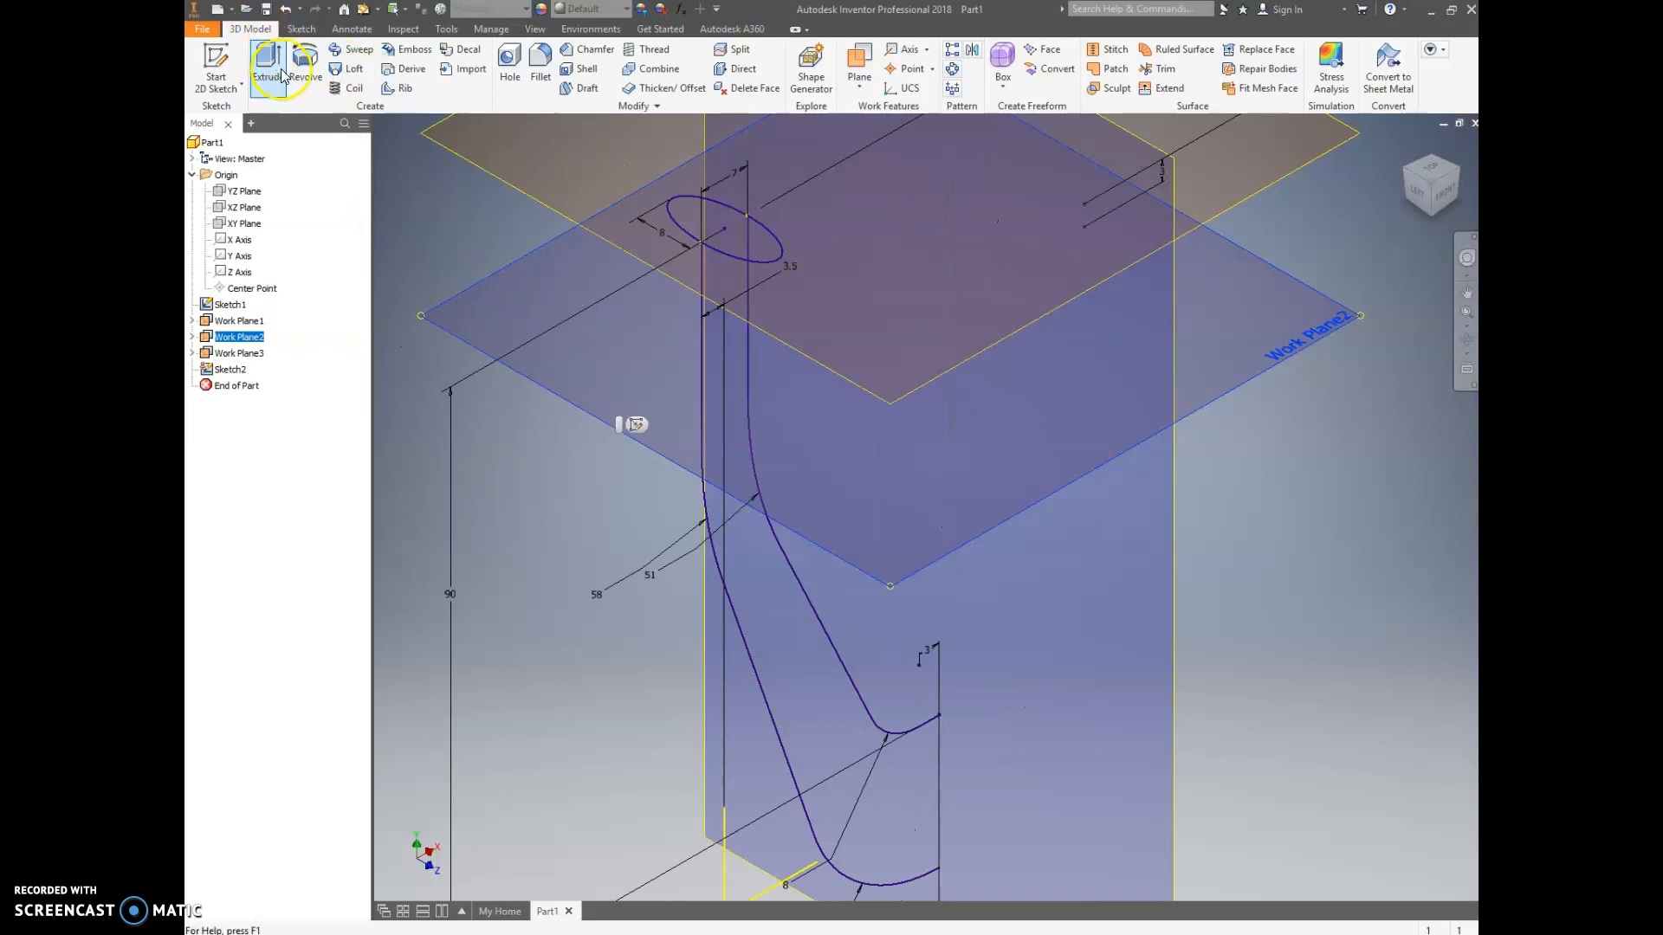
{"action": "left_click", "coordinate": [678, 418]}
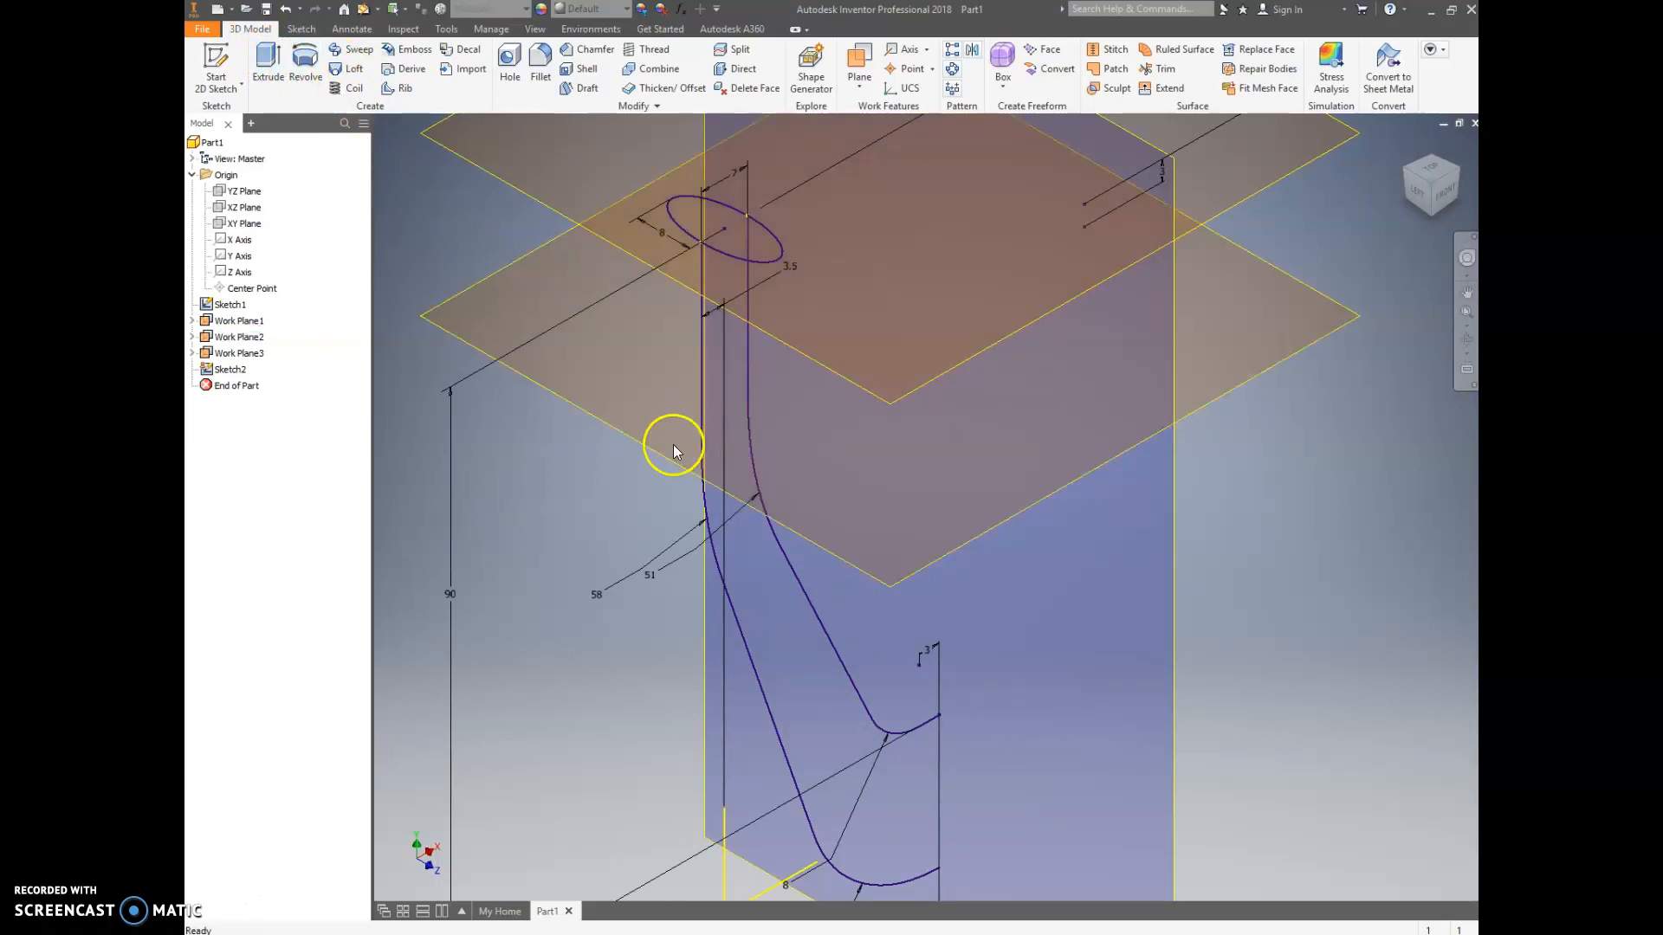
{"action": "left_click", "coordinate": [218, 65]}
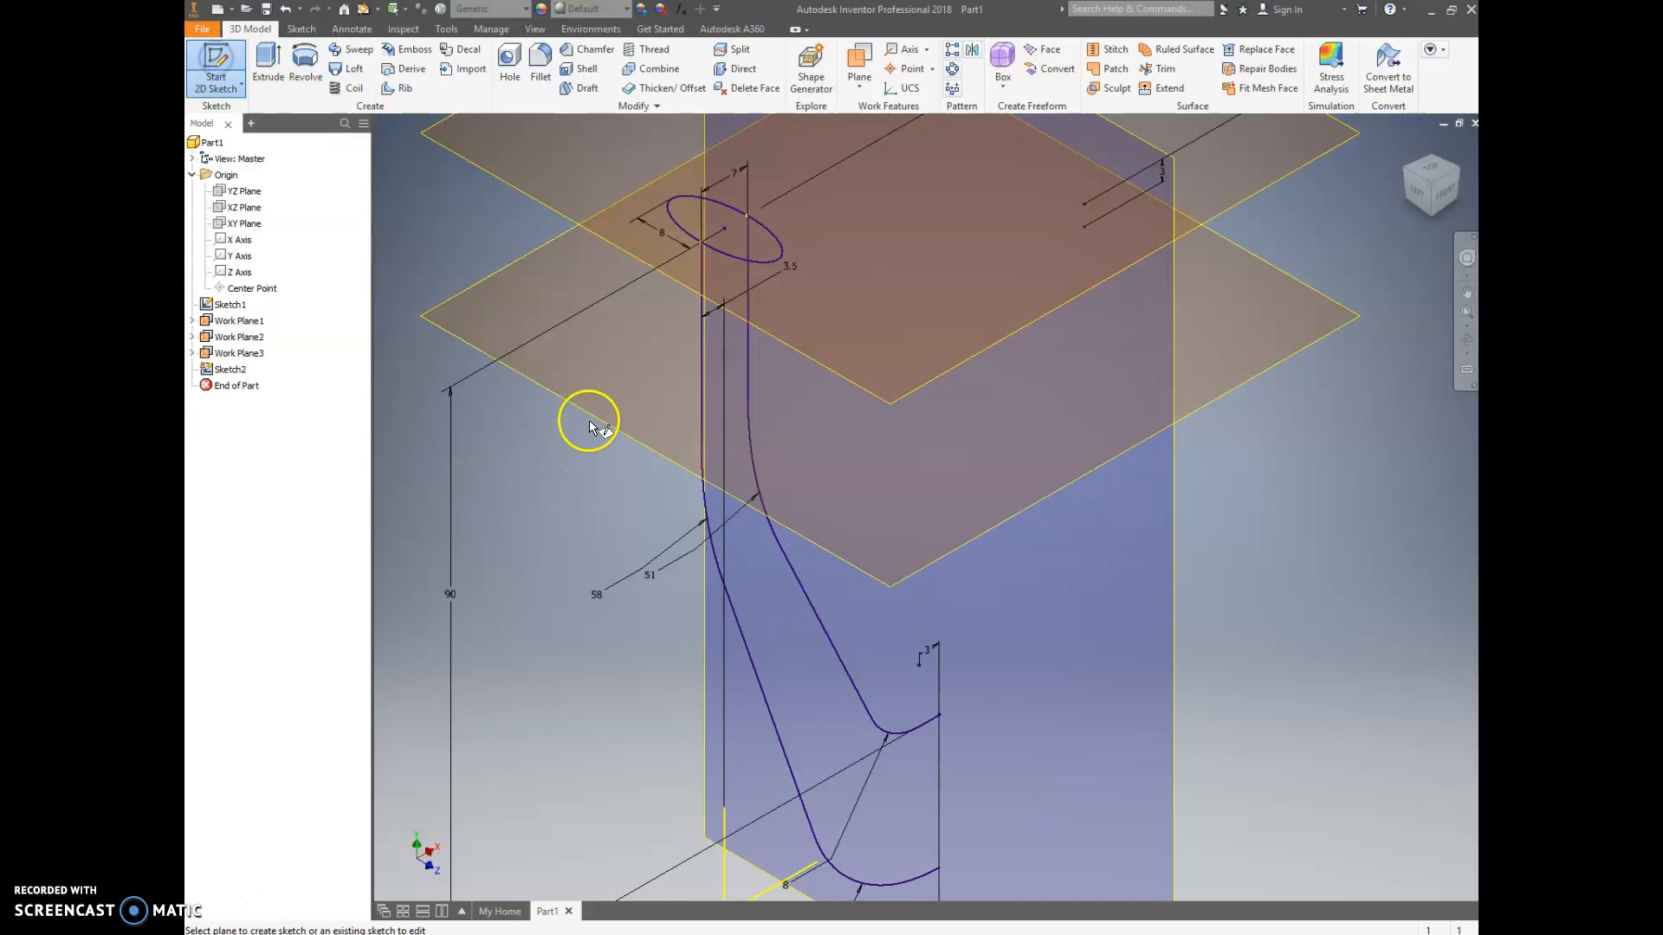
{"action": "left_click", "coordinate": [594, 420]}
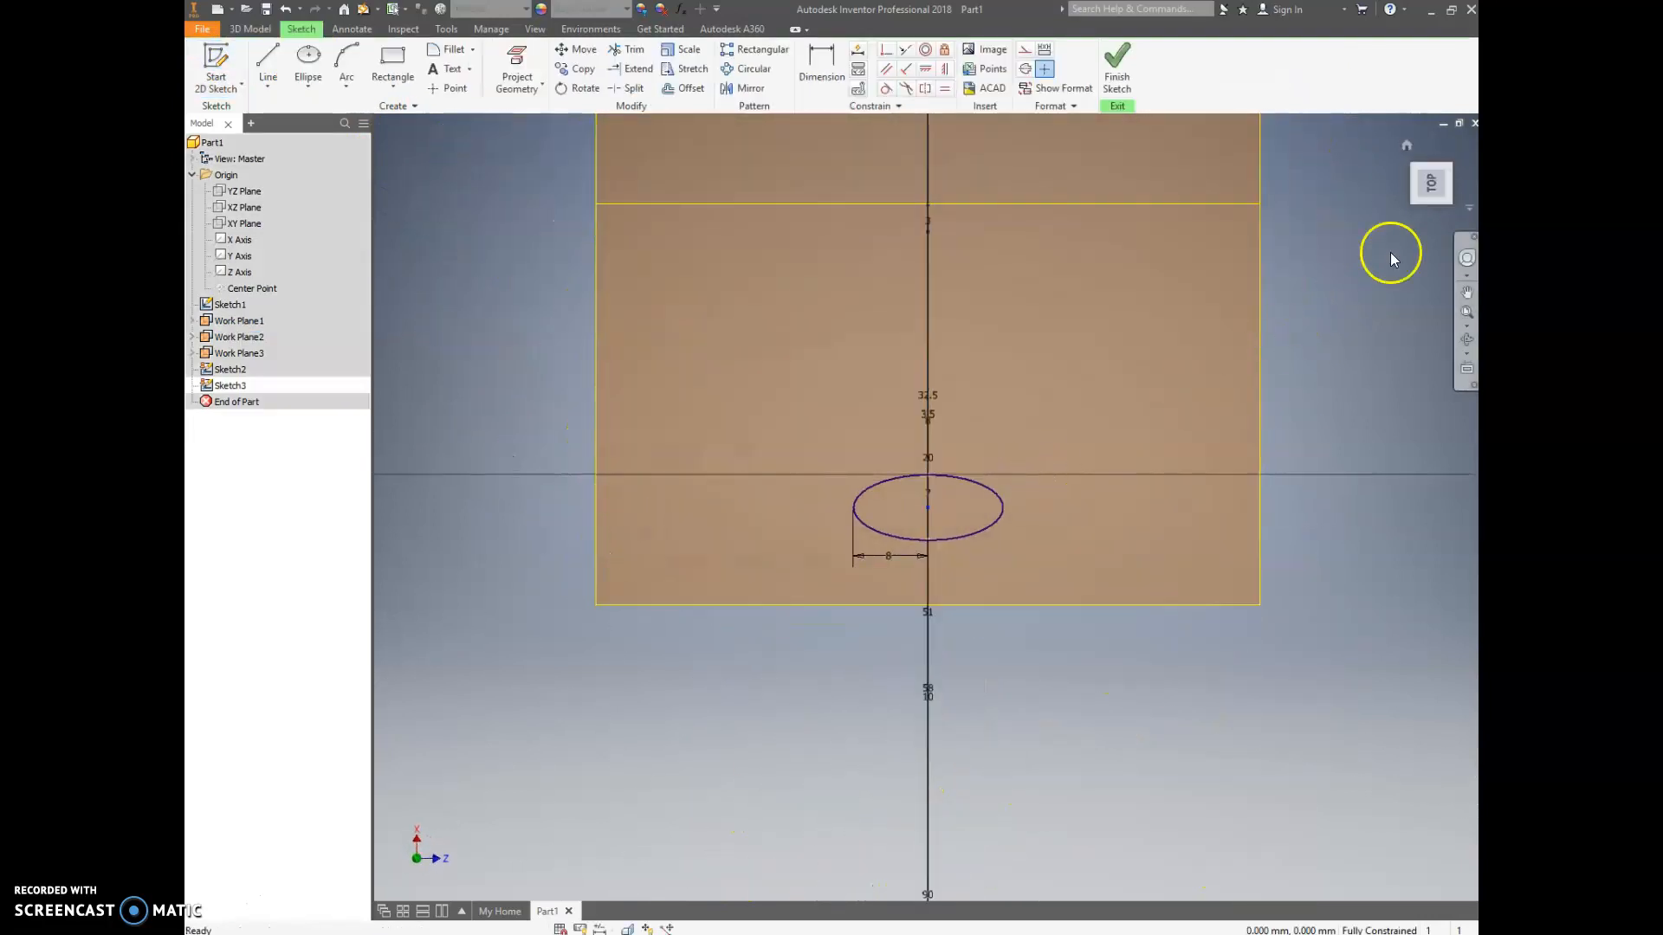
Step: Orient the model to the isometric front-top-right view and set it as the home view with Fit to View
{"action": "left_click", "coordinate": [1451, 206]}
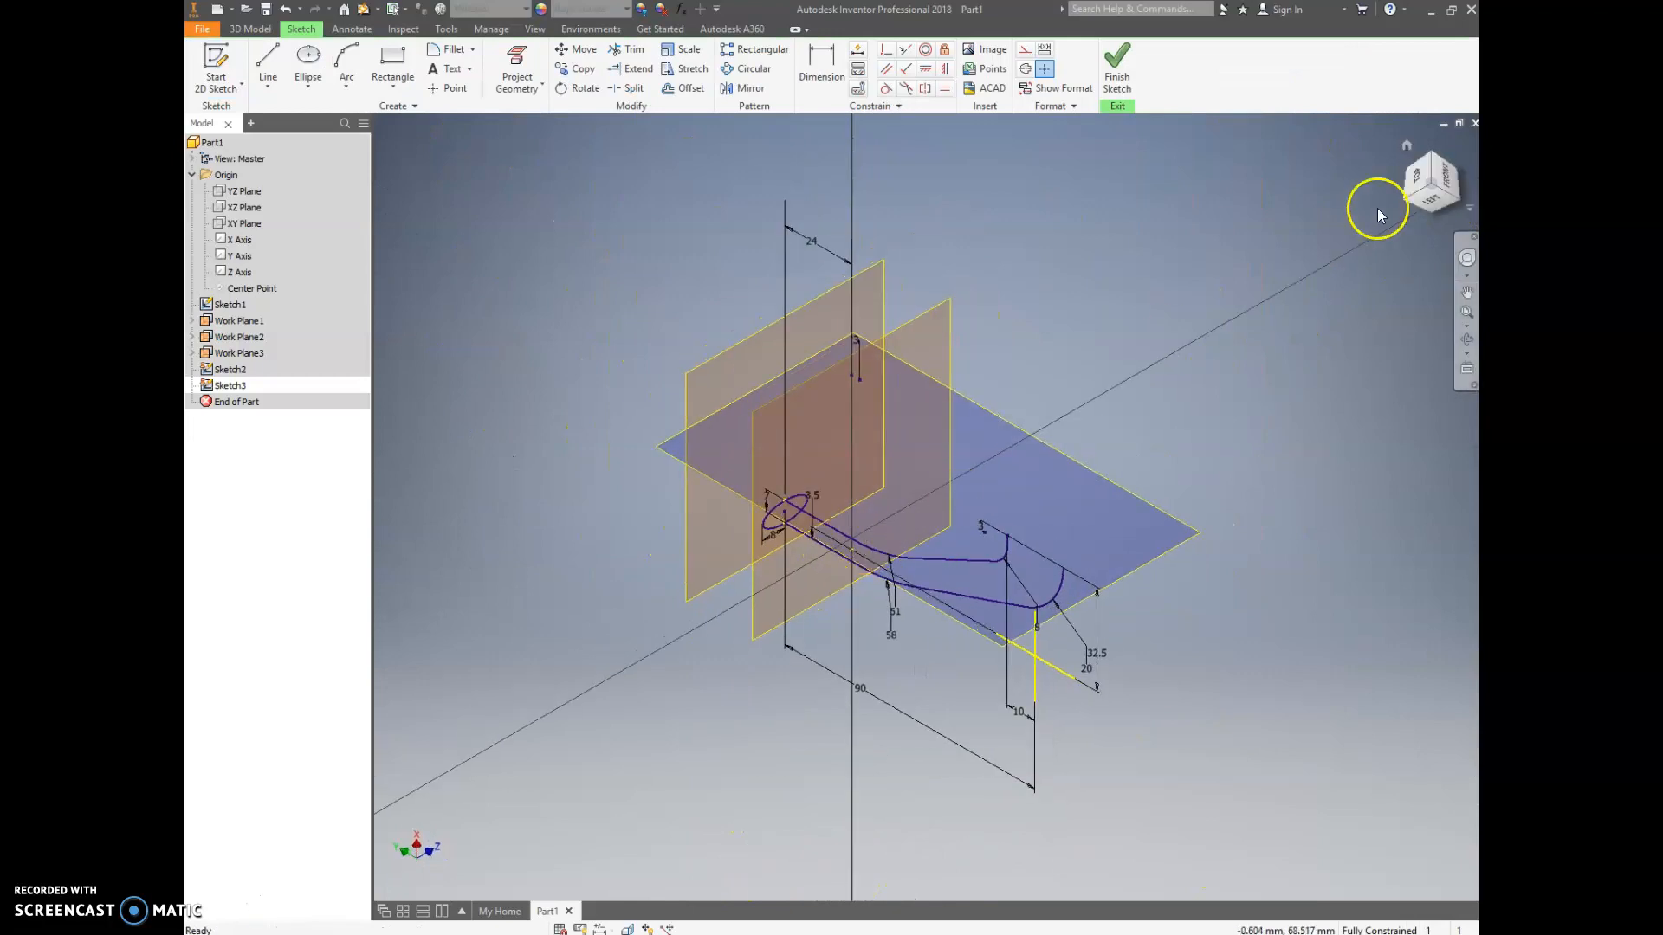
{"action": "left_click", "coordinate": [1421, 171]}
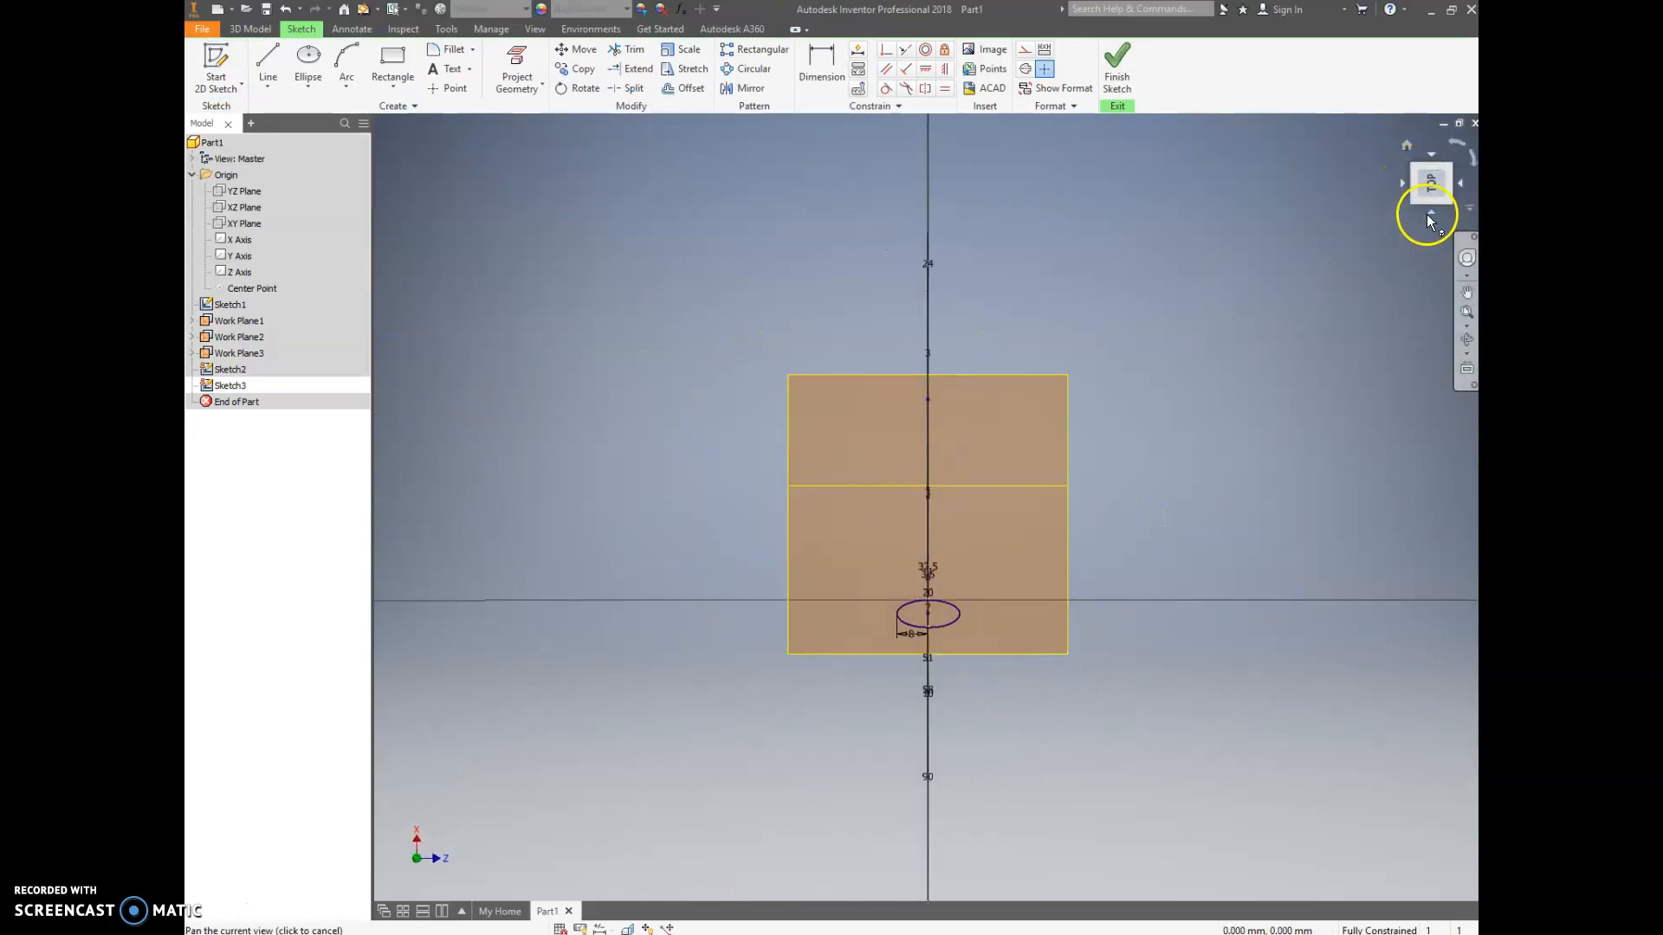
{"action": "left_click", "coordinate": [1405, 183]}
{"action": "left_click", "coordinate": [1402, 184]}
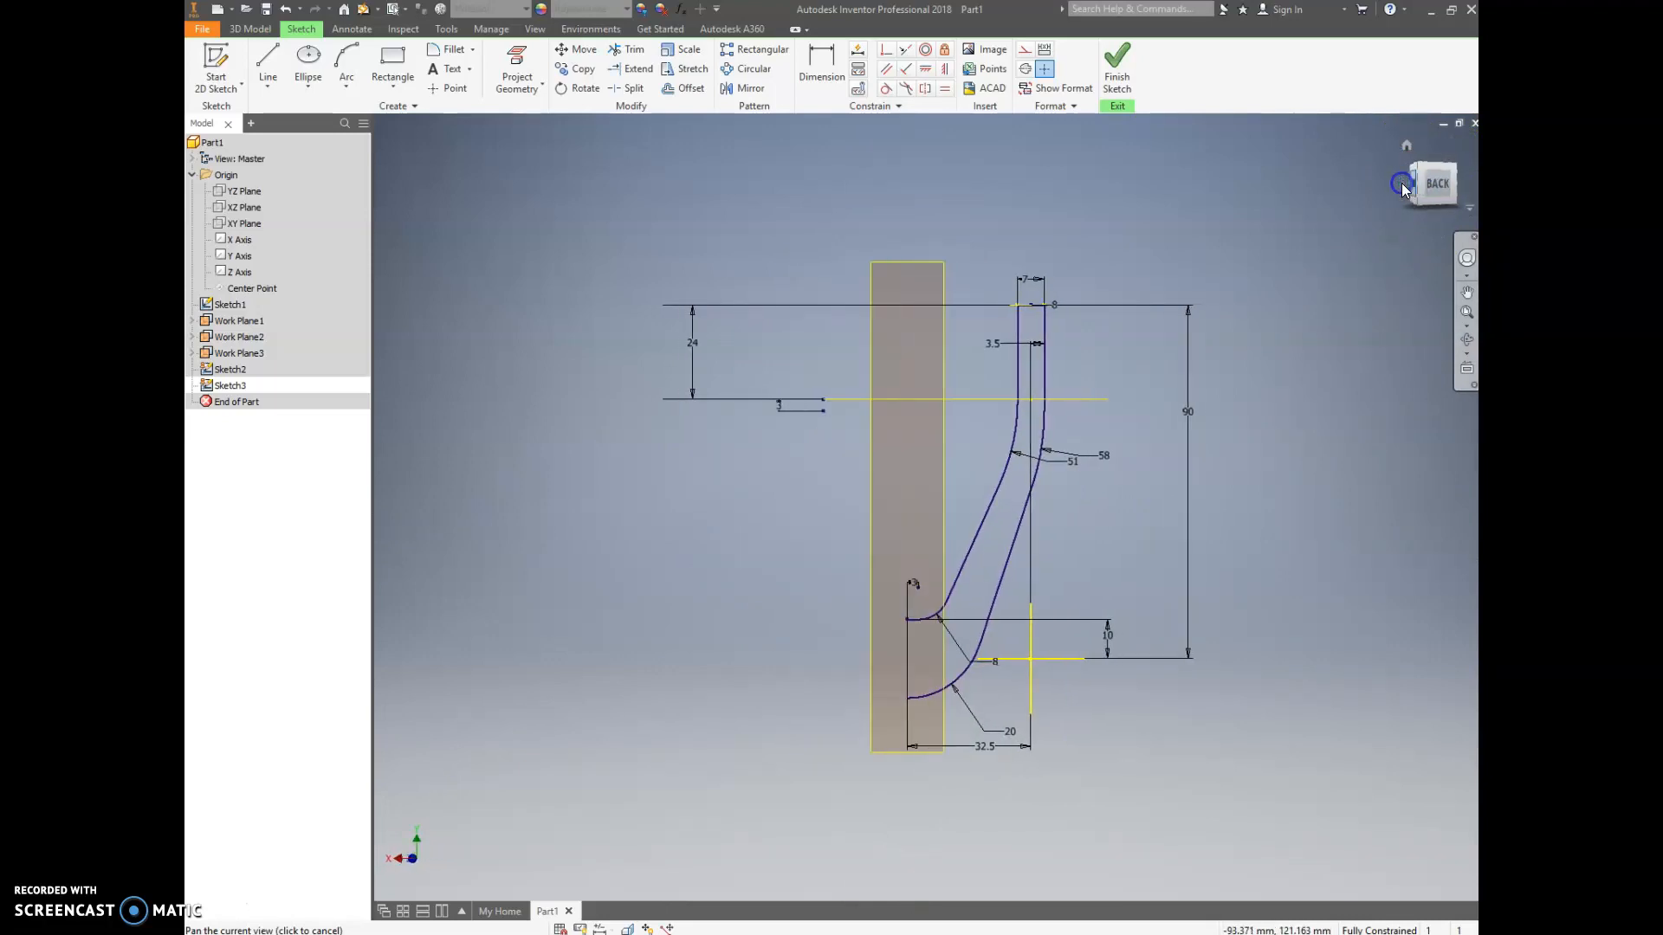
{"action": "left_click", "coordinate": [1401, 184]}
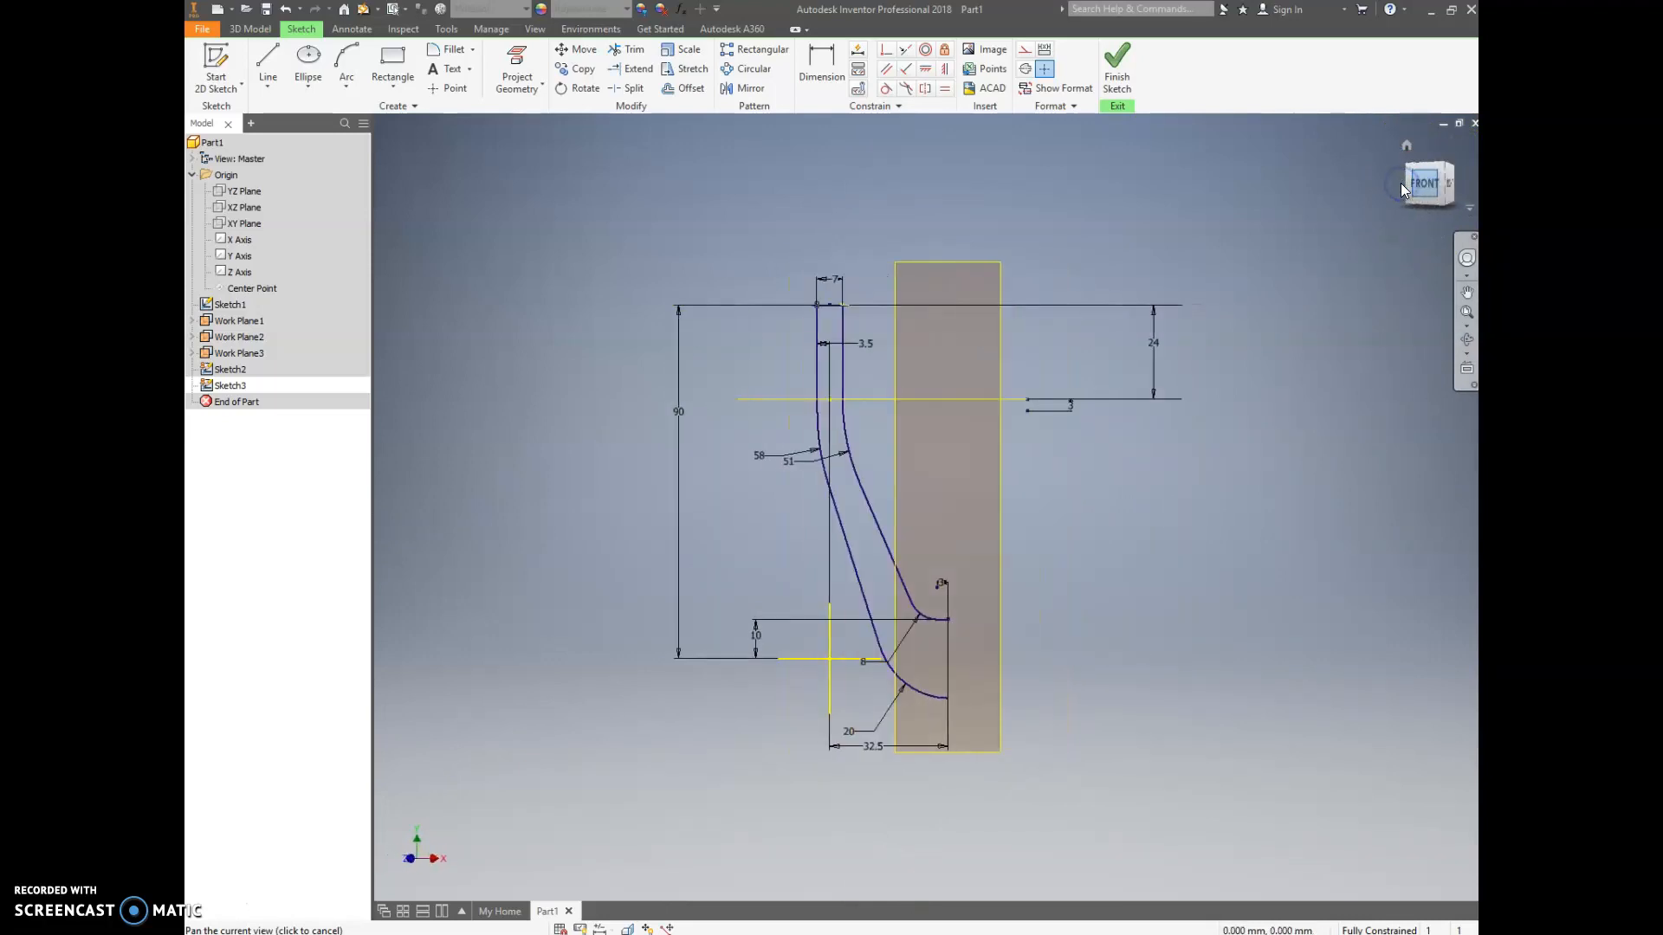
{"action": "left_click", "coordinate": [1447, 170]}
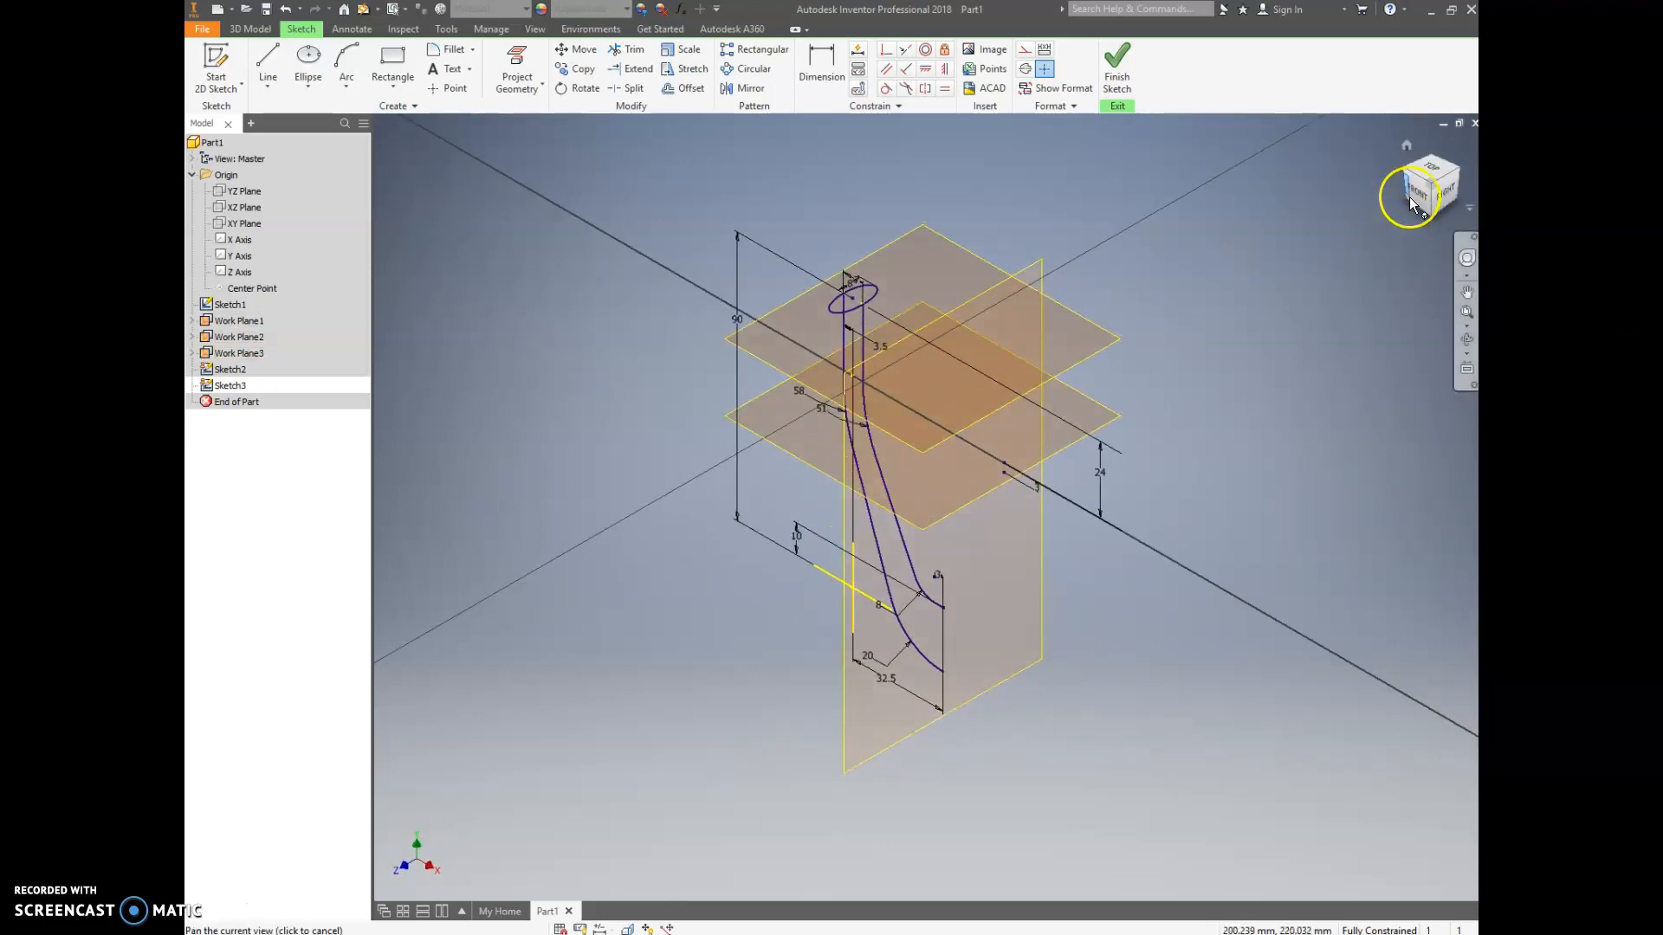
{"action": "right_click", "coordinate": [1406, 147]}
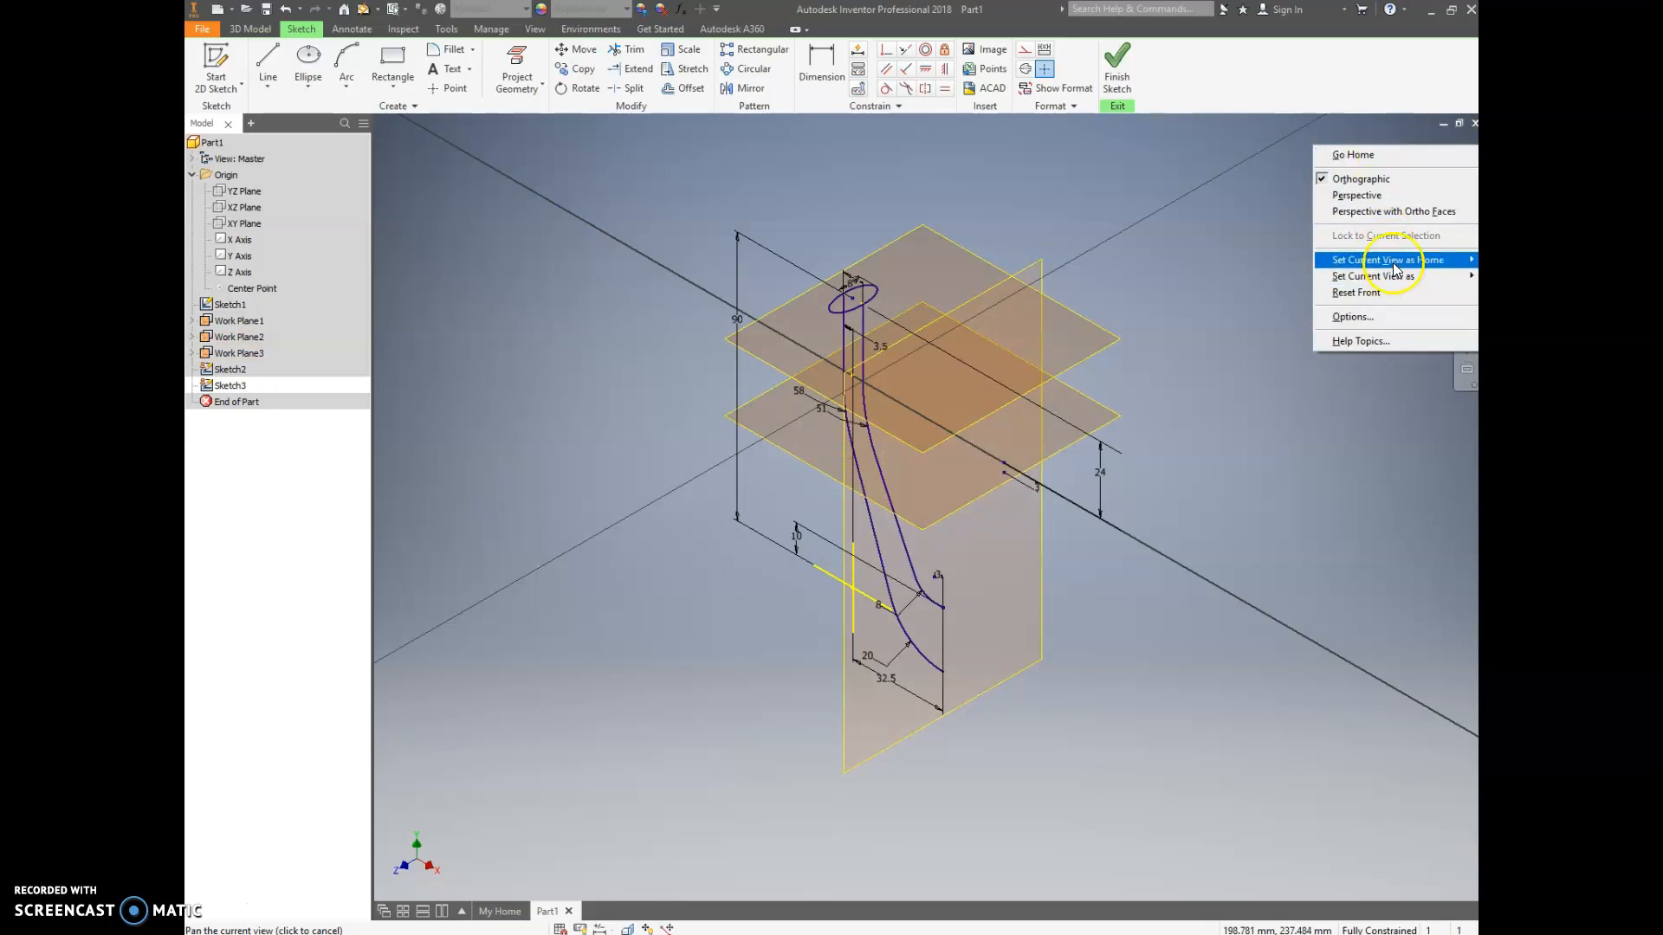
{"action": "mouse_move", "coordinate": [1328, 264]}
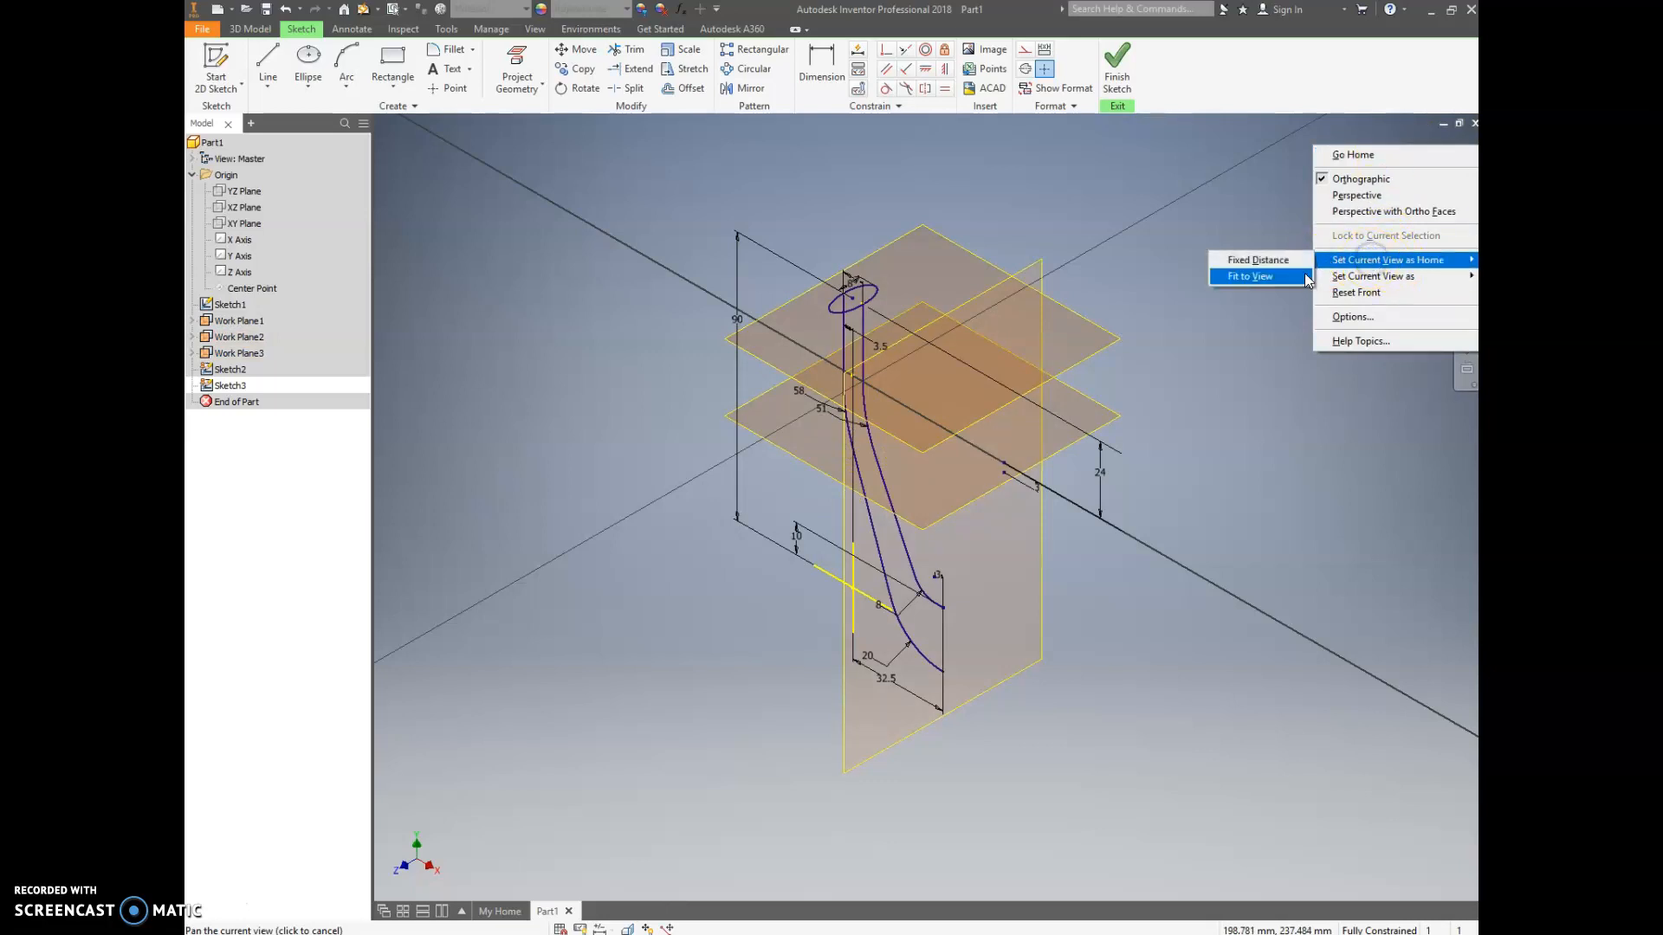
{"action": "left_click", "coordinate": [1266, 277]}
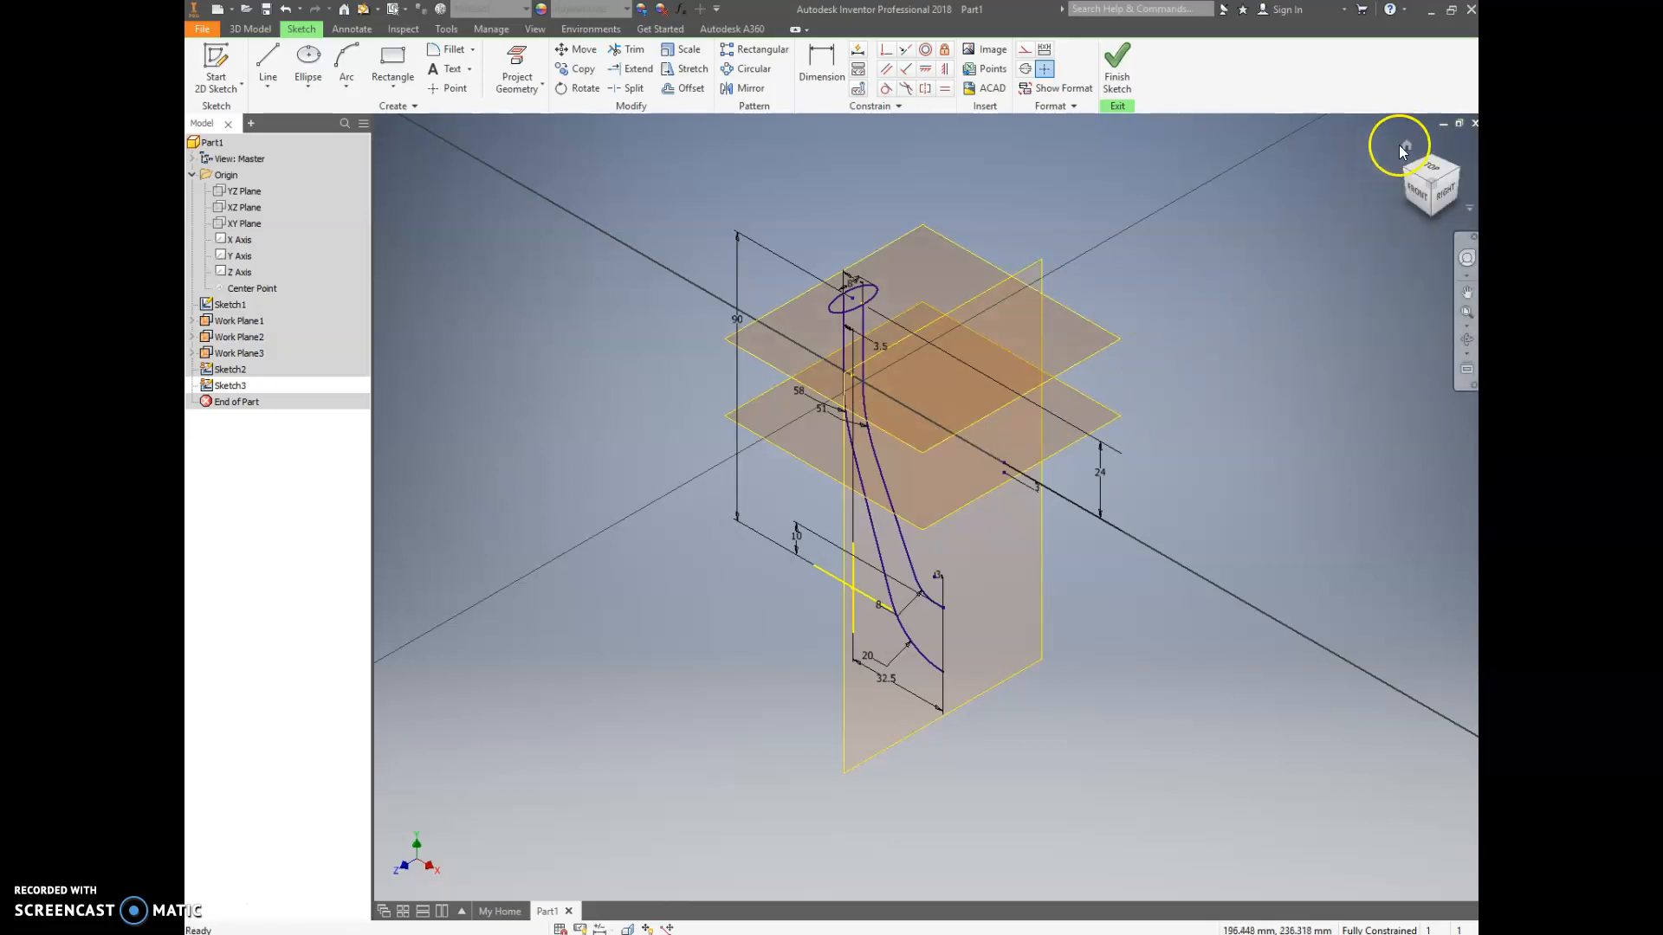
{"action": "left_click", "coordinate": [1410, 147]}
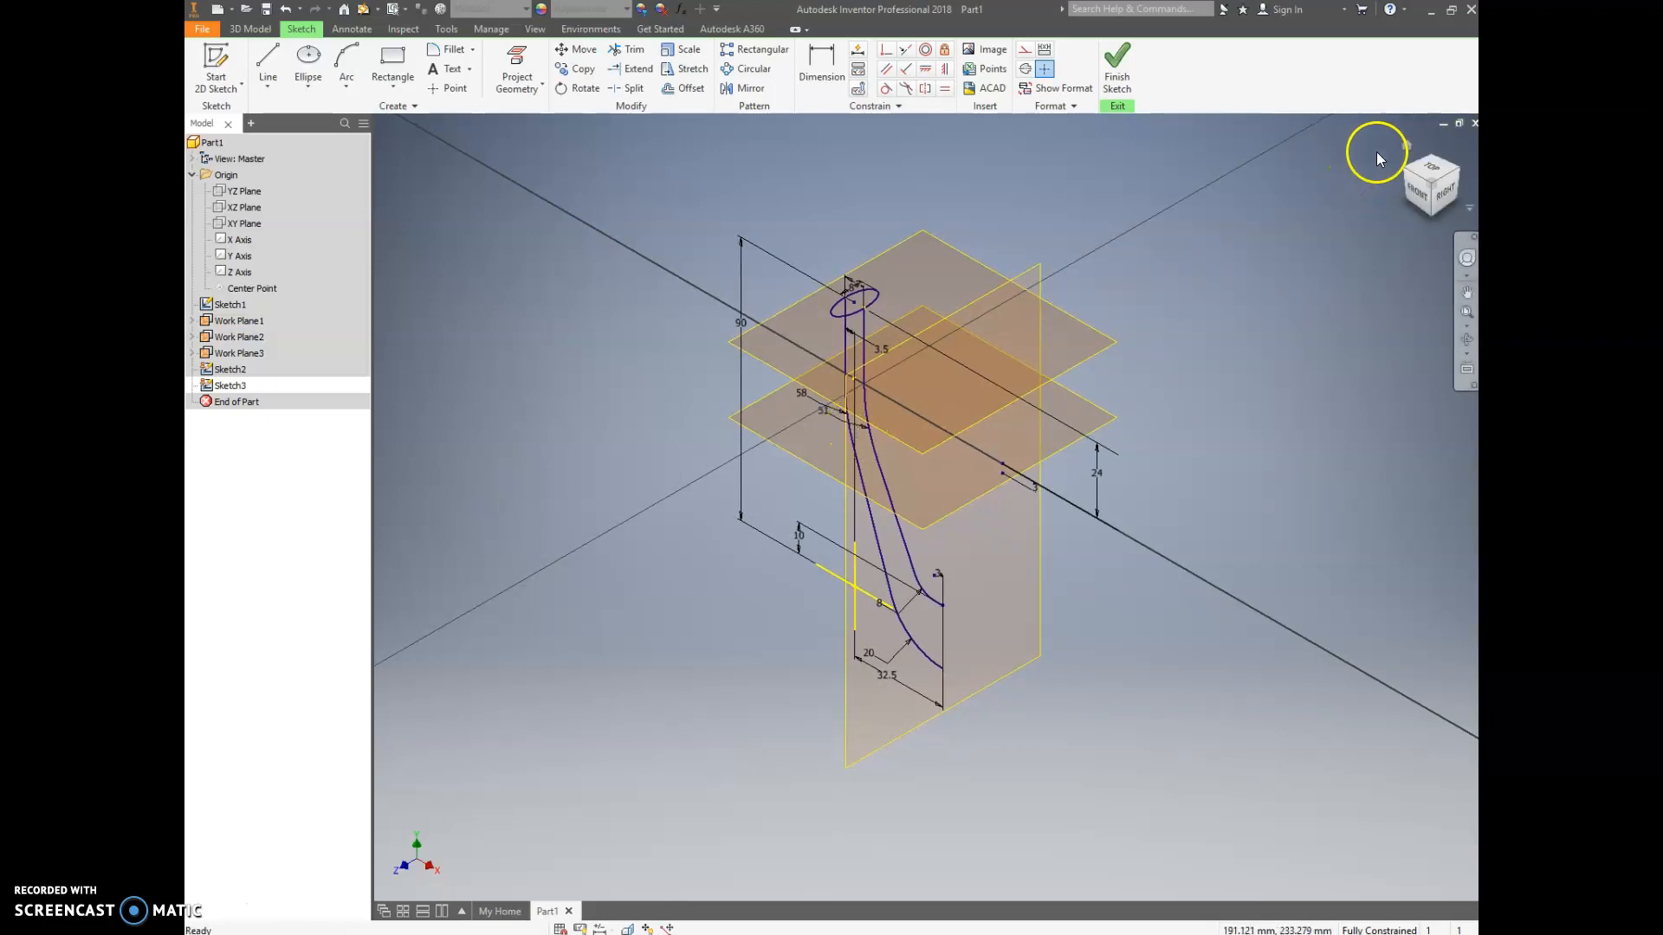
Step: Sketch an ellipse on the lower horizontal plane, centred on the profile's vertical centre line, with its long axis roughly along Z
{"action": "scroll", "coordinate": [850, 402], "scroll_direction": "up", "scroll_amount": 5}
{"action": "scroll", "coordinate": [848, 379], "scroll_direction": "down", "scroll_amount": 5}
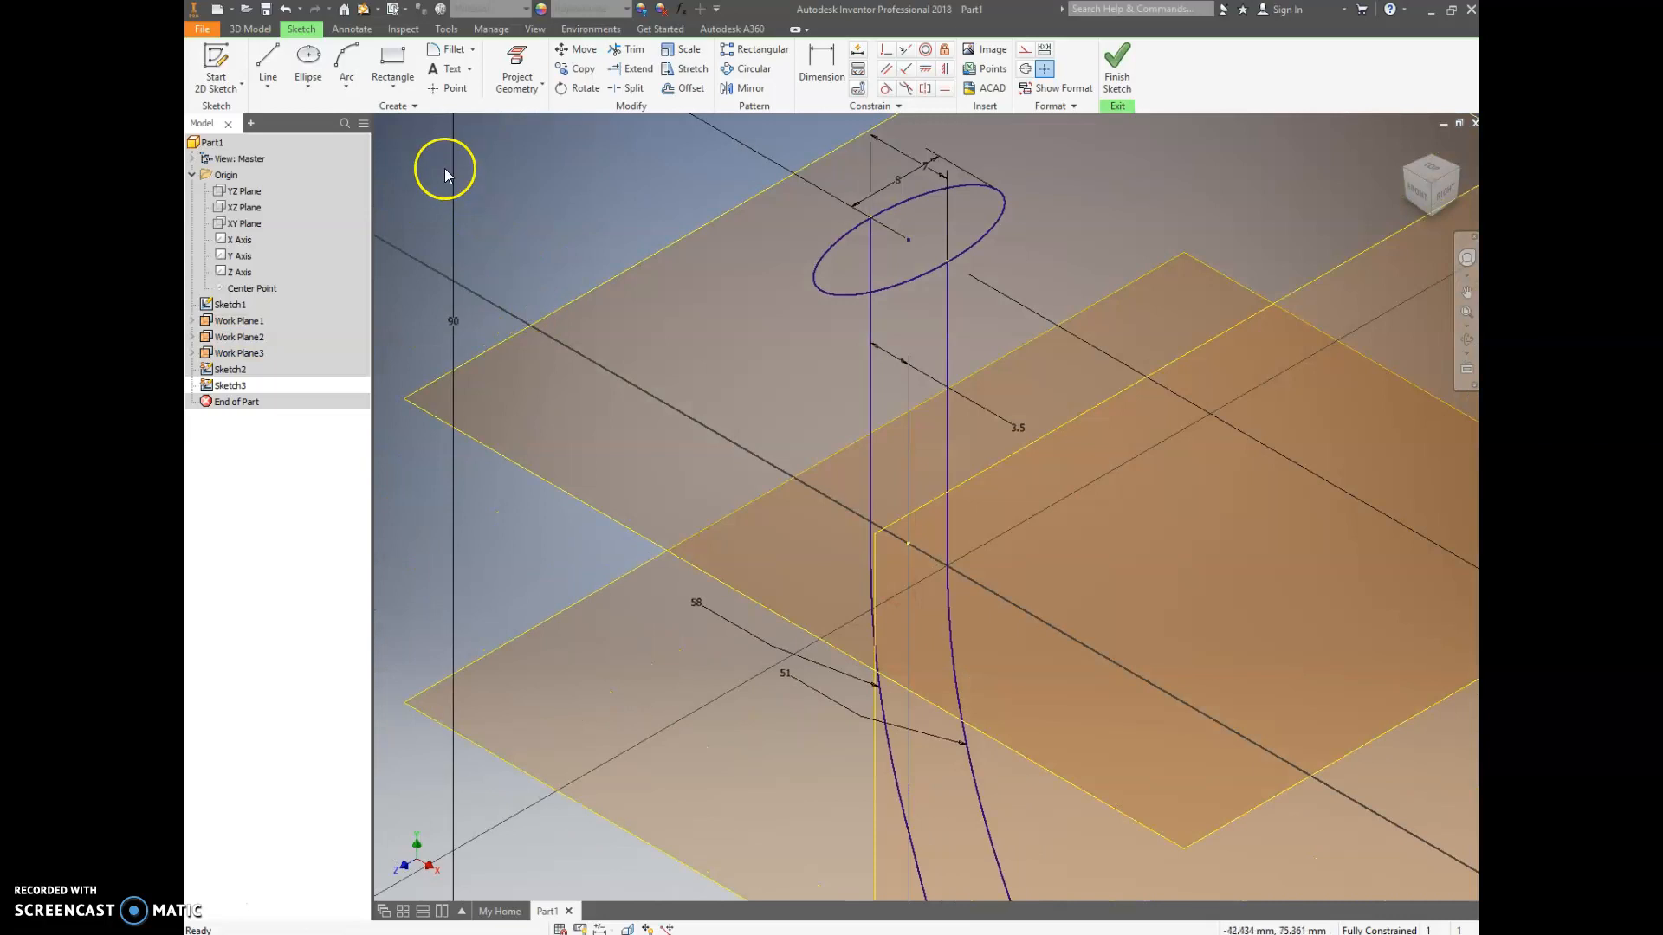
{"action": "left_click", "coordinate": [314, 65]}
{"action": "left_click", "coordinate": [908, 545]}
{"action": "left_click", "coordinate": [1026, 481]}
{"action": "left_click", "coordinate": [863, 499]}
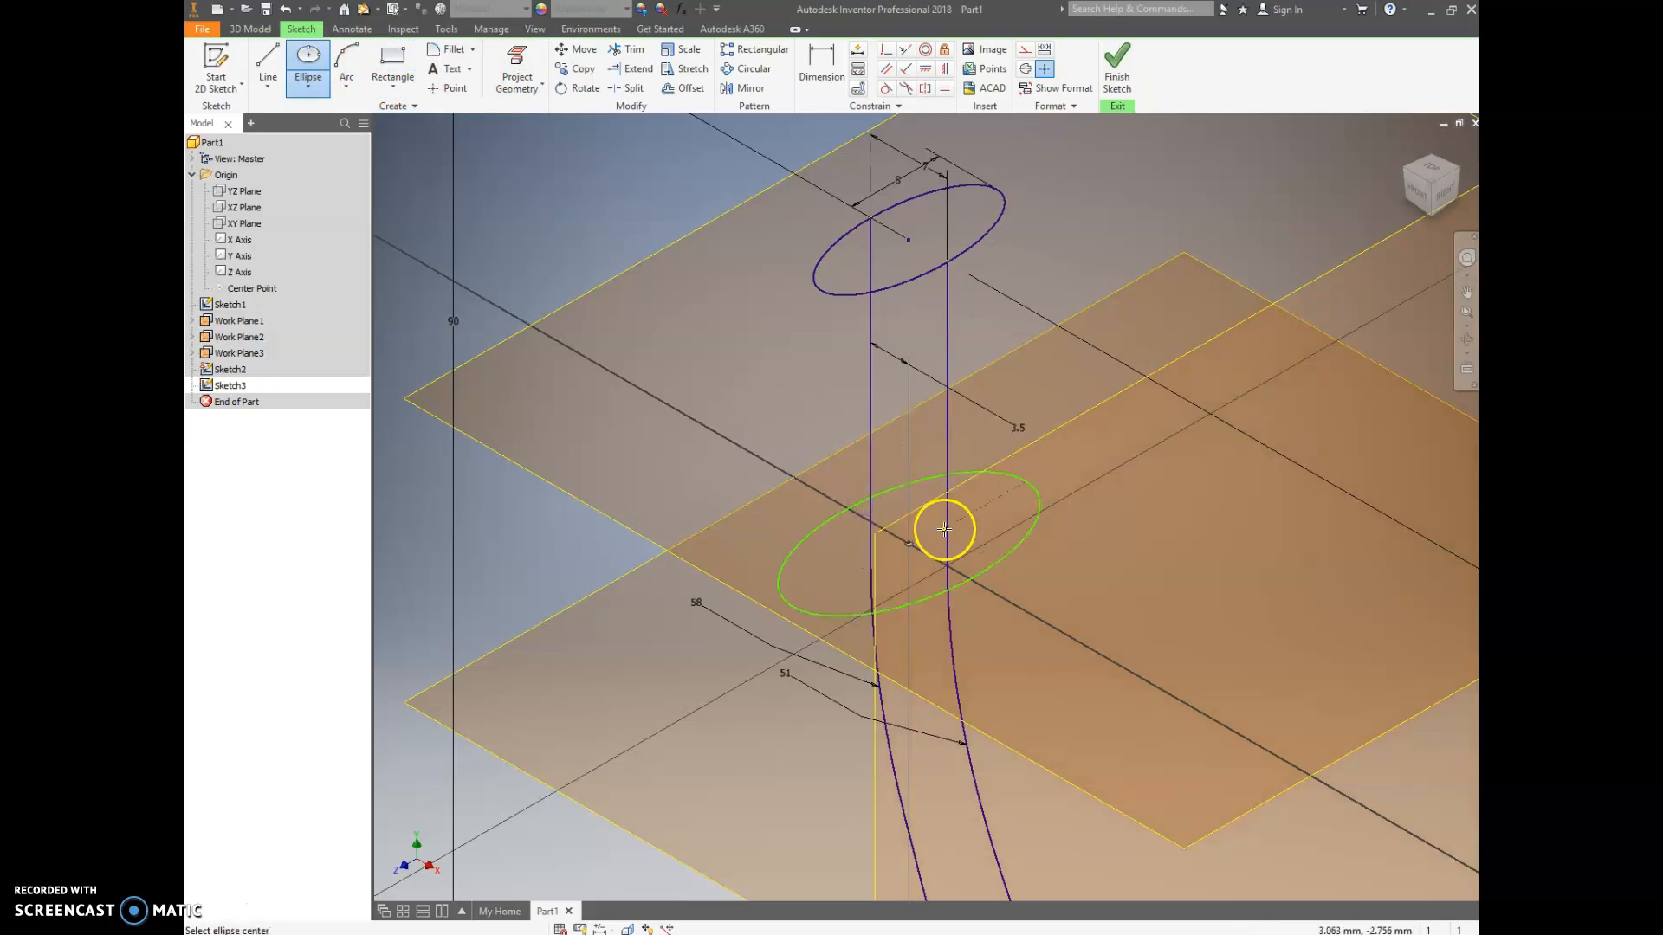
{"action": "scroll", "coordinate": [900, 557], "scroll_direction": "down", "scroll_amount": 3}
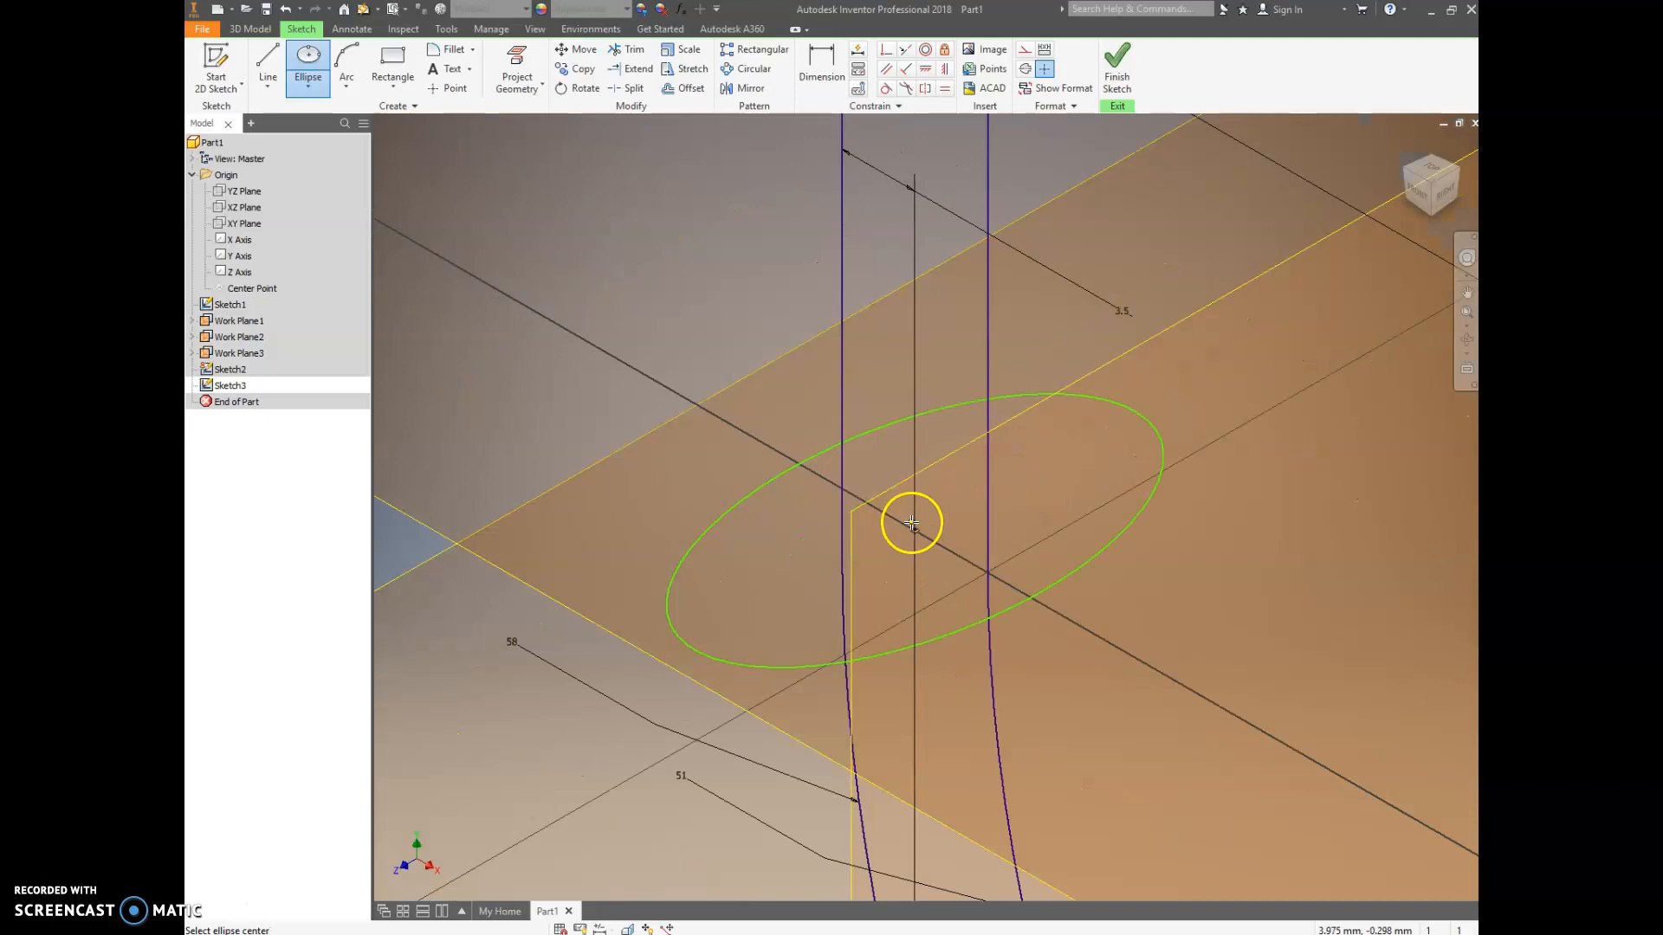
{"action": "scroll", "coordinate": [916, 434], "scroll_direction": "up", "scroll_amount": 2}
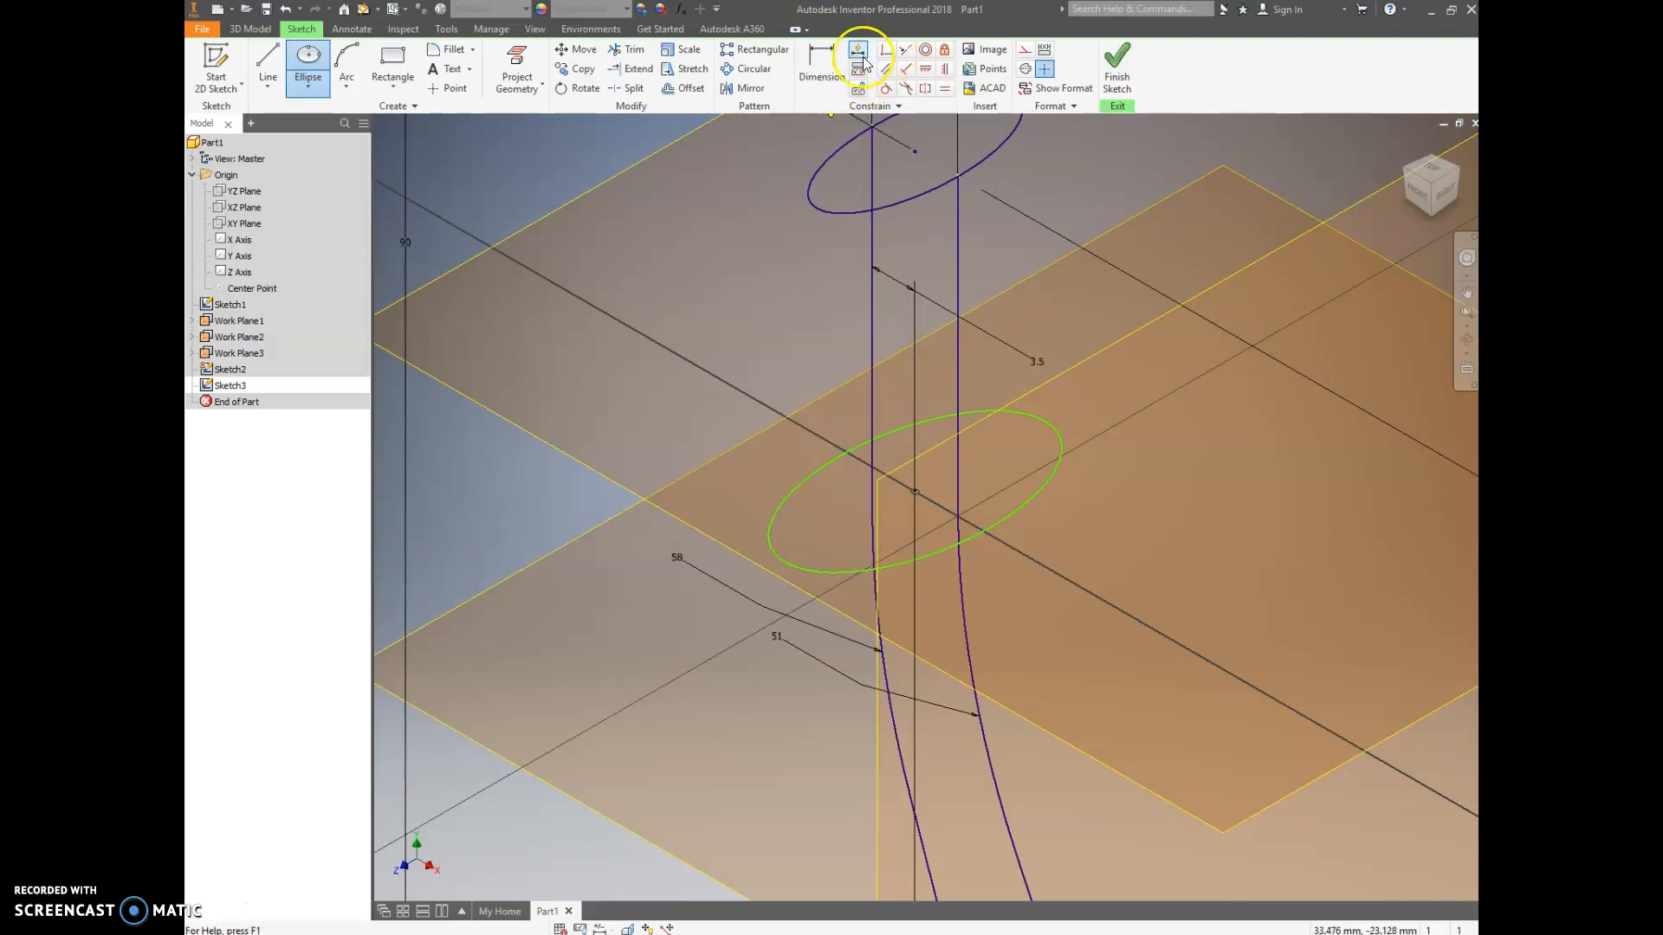
Step: Project the two vertical lines of the side profile into the sketch as reference points
{"action": "left_click", "coordinate": [517, 63]}
{"action": "left_click", "coordinate": [868, 303]}
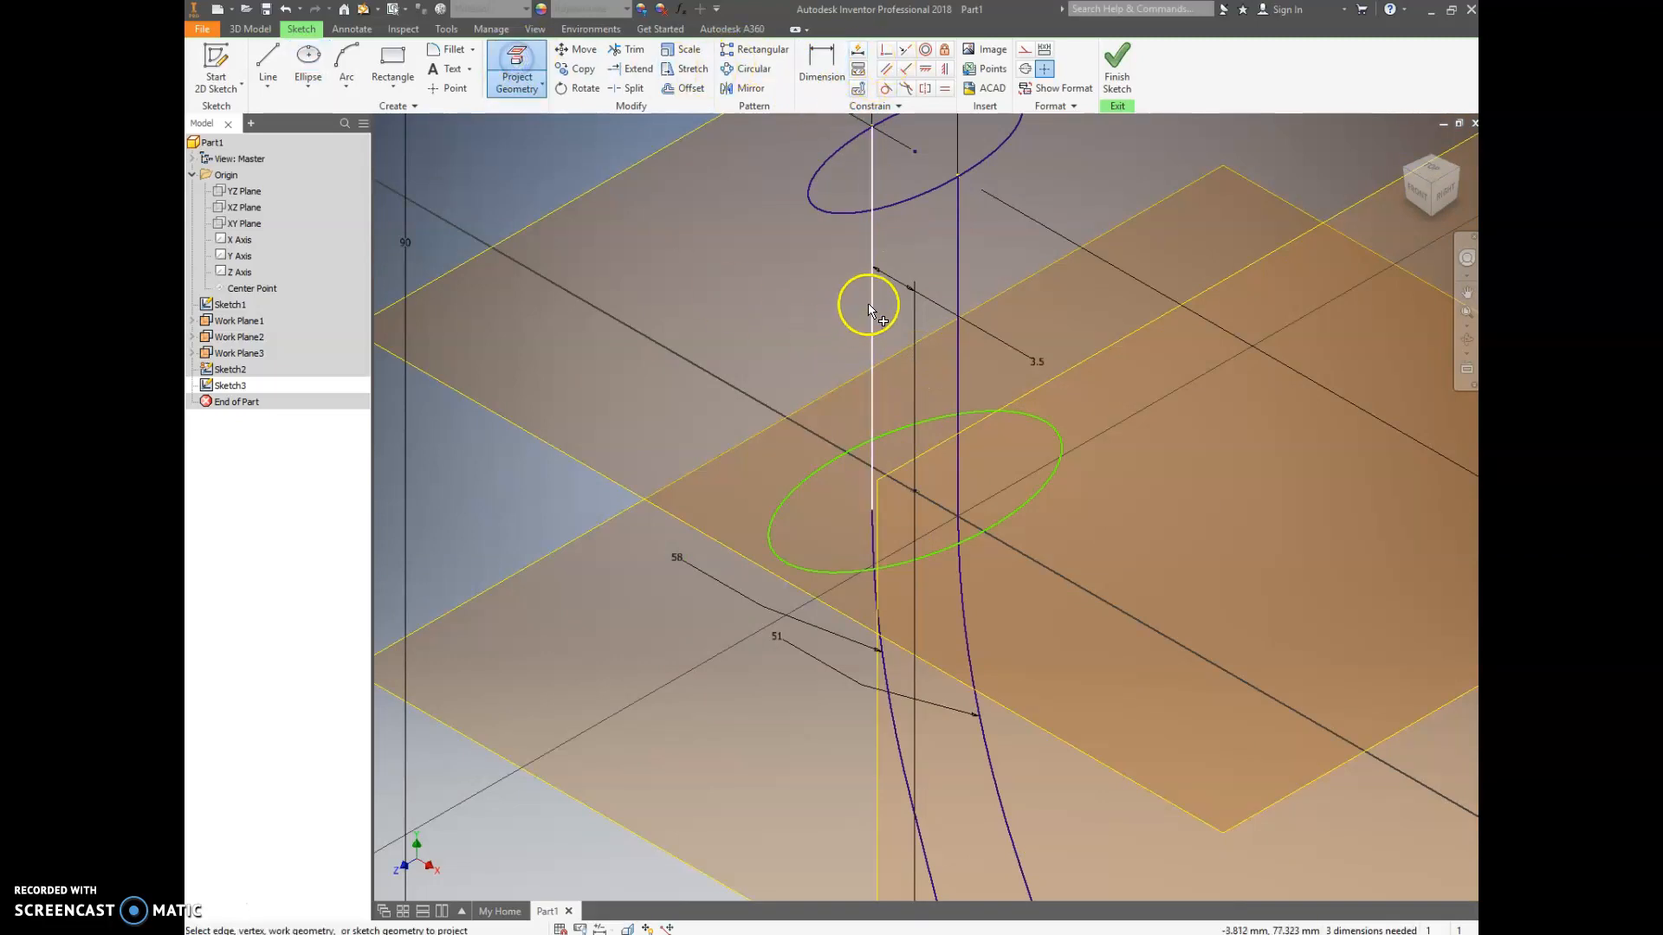
{"action": "left_click", "coordinate": [951, 342]}
{"action": "left_click", "coordinate": [874, 491]}
{"action": "scroll", "coordinate": [870, 489], "scroll_direction": "up", "scroll_amount": 5}
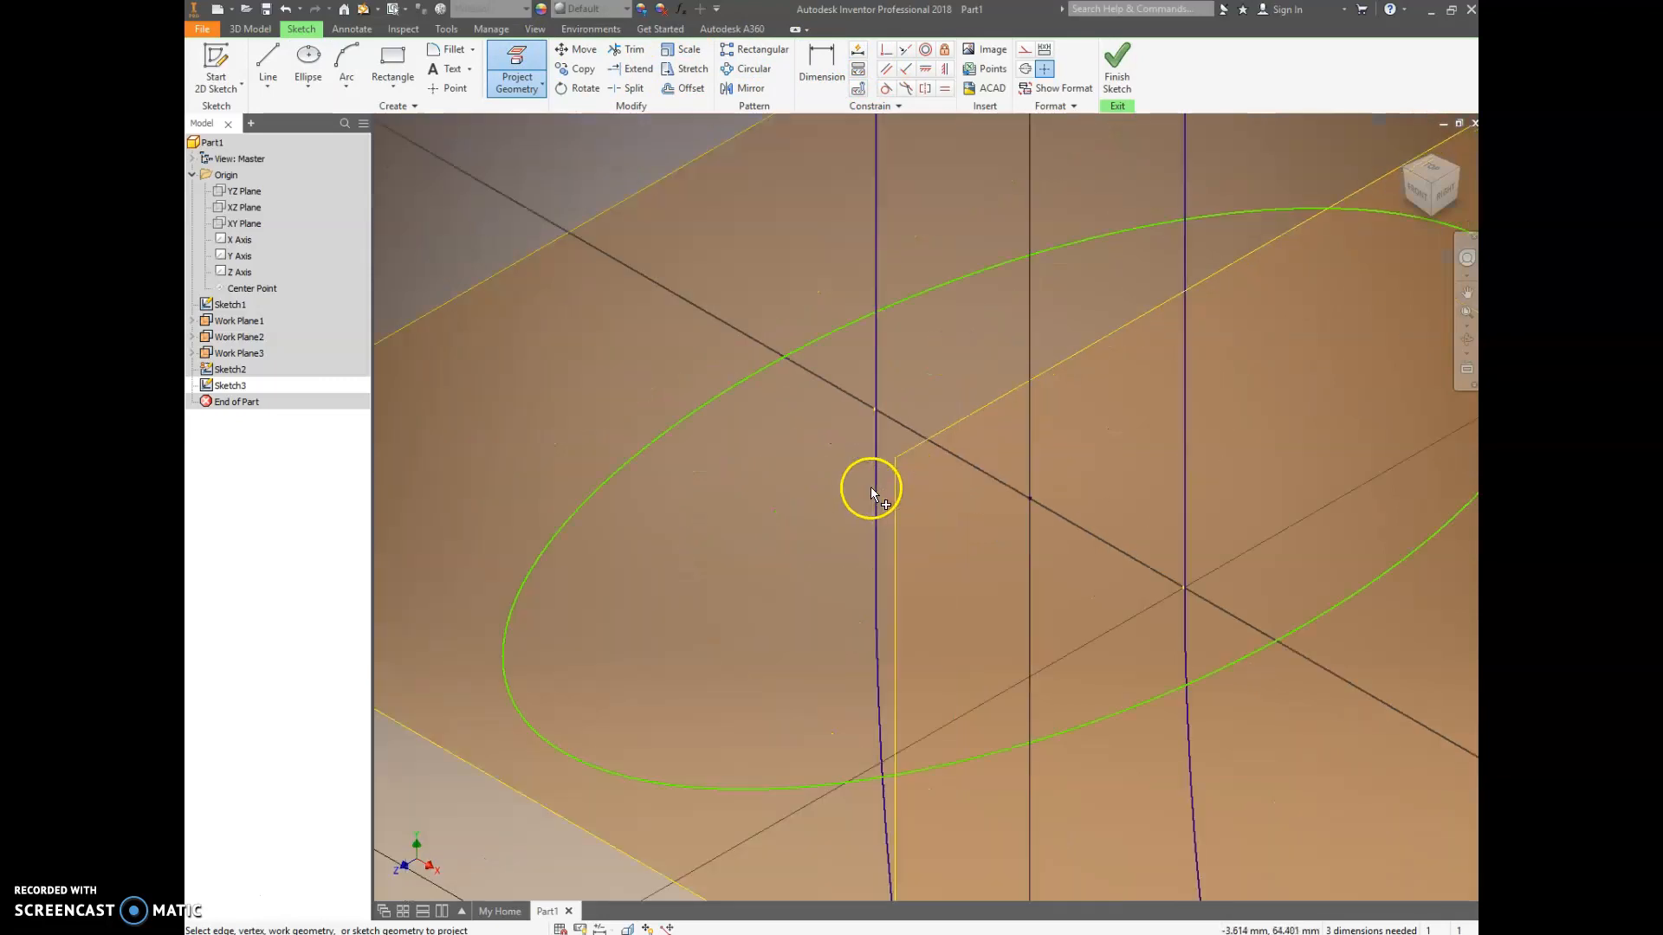
Step: Constrain the ellipse coincident with both projected points of the side profile's vertical lines
{"action": "left_click", "coordinate": [886, 50]}
{"action": "left_click", "coordinate": [835, 326]}
{"action": "left_click", "coordinate": [877, 410]}
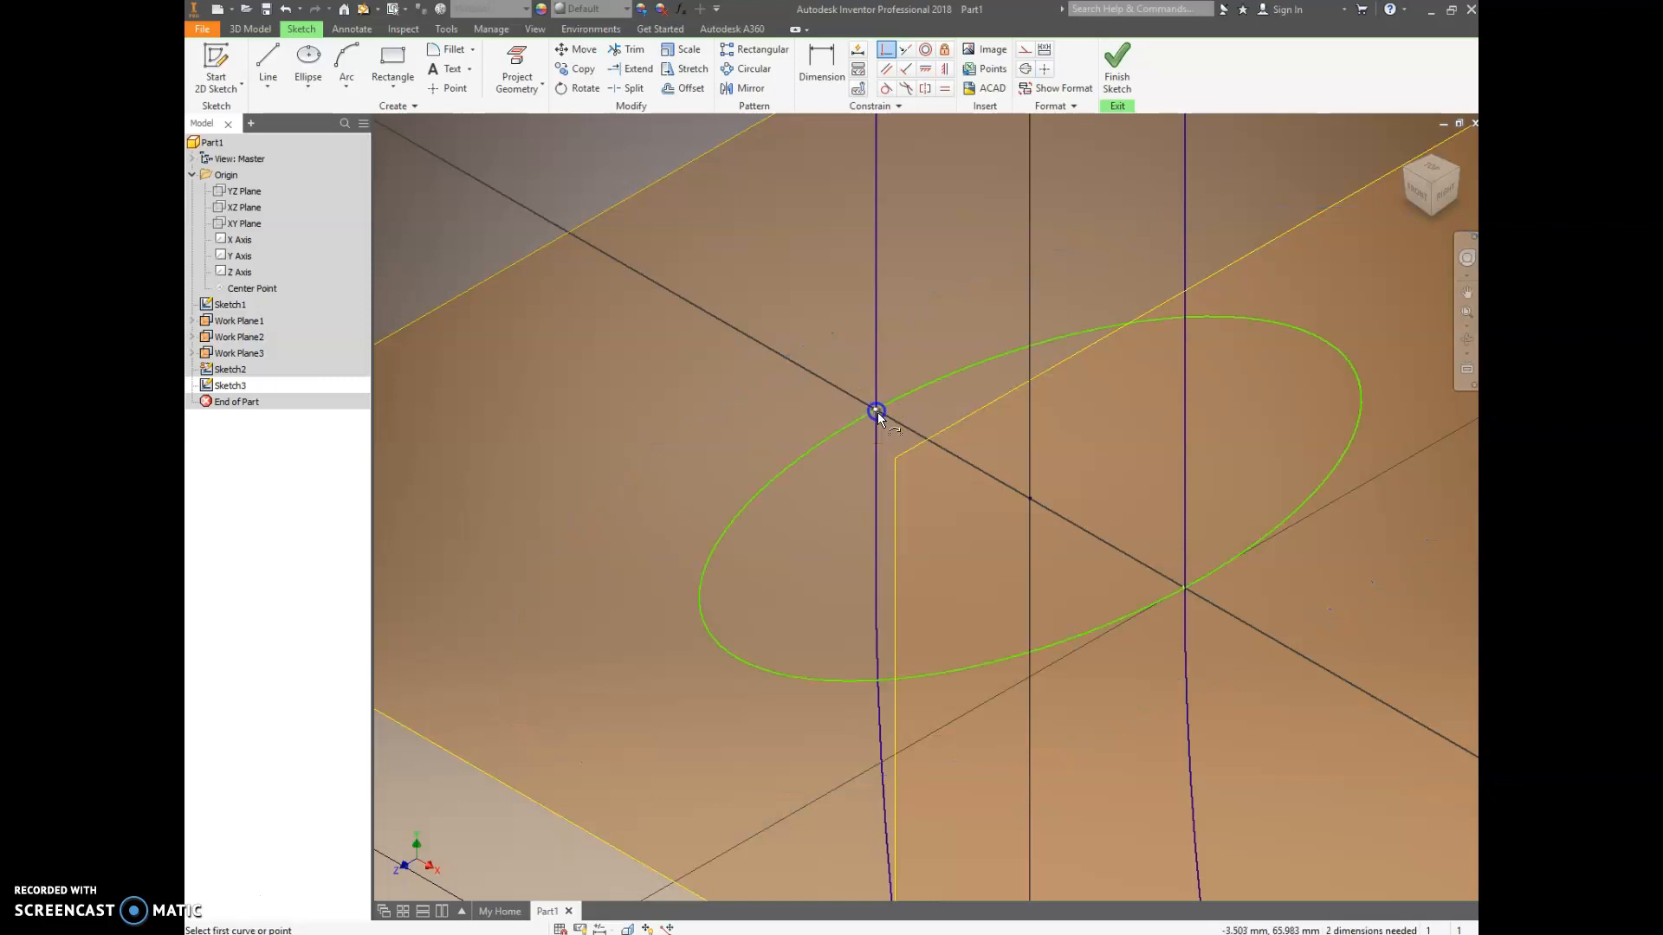
{"action": "left_click", "coordinate": [1217, 572]}
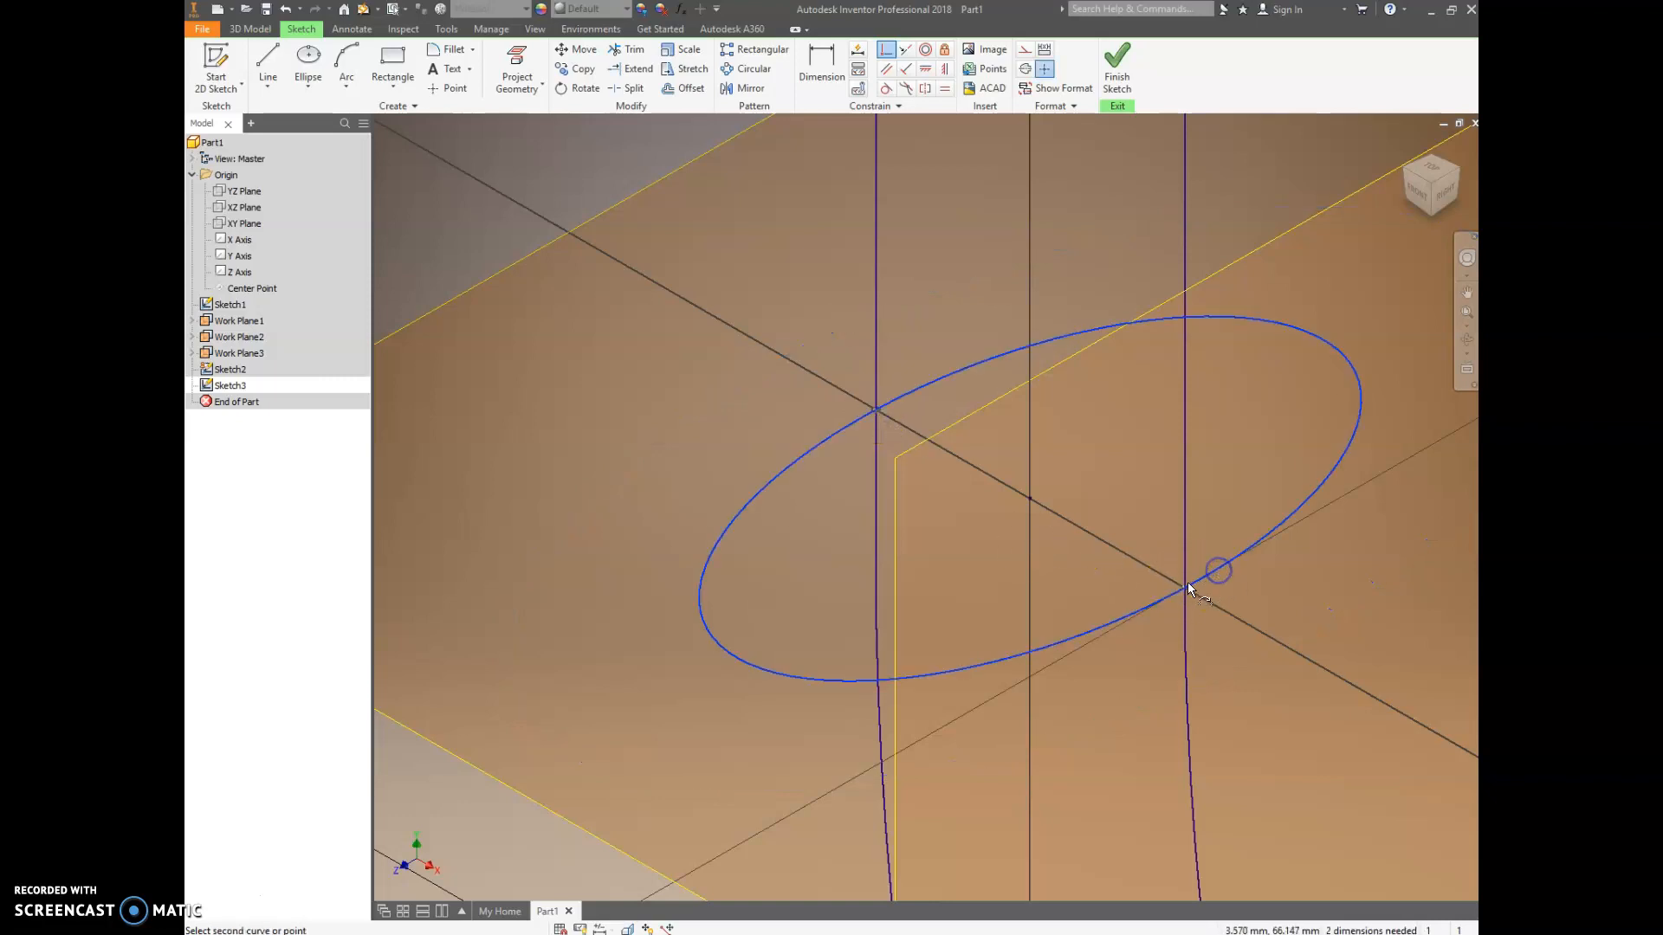
{"action": "left_click", "coordinate": [1183, 585]}
{"action": "scroll", "coordinate": [839, 390], "scroll_direction": "down", "scroll_amount": 2}
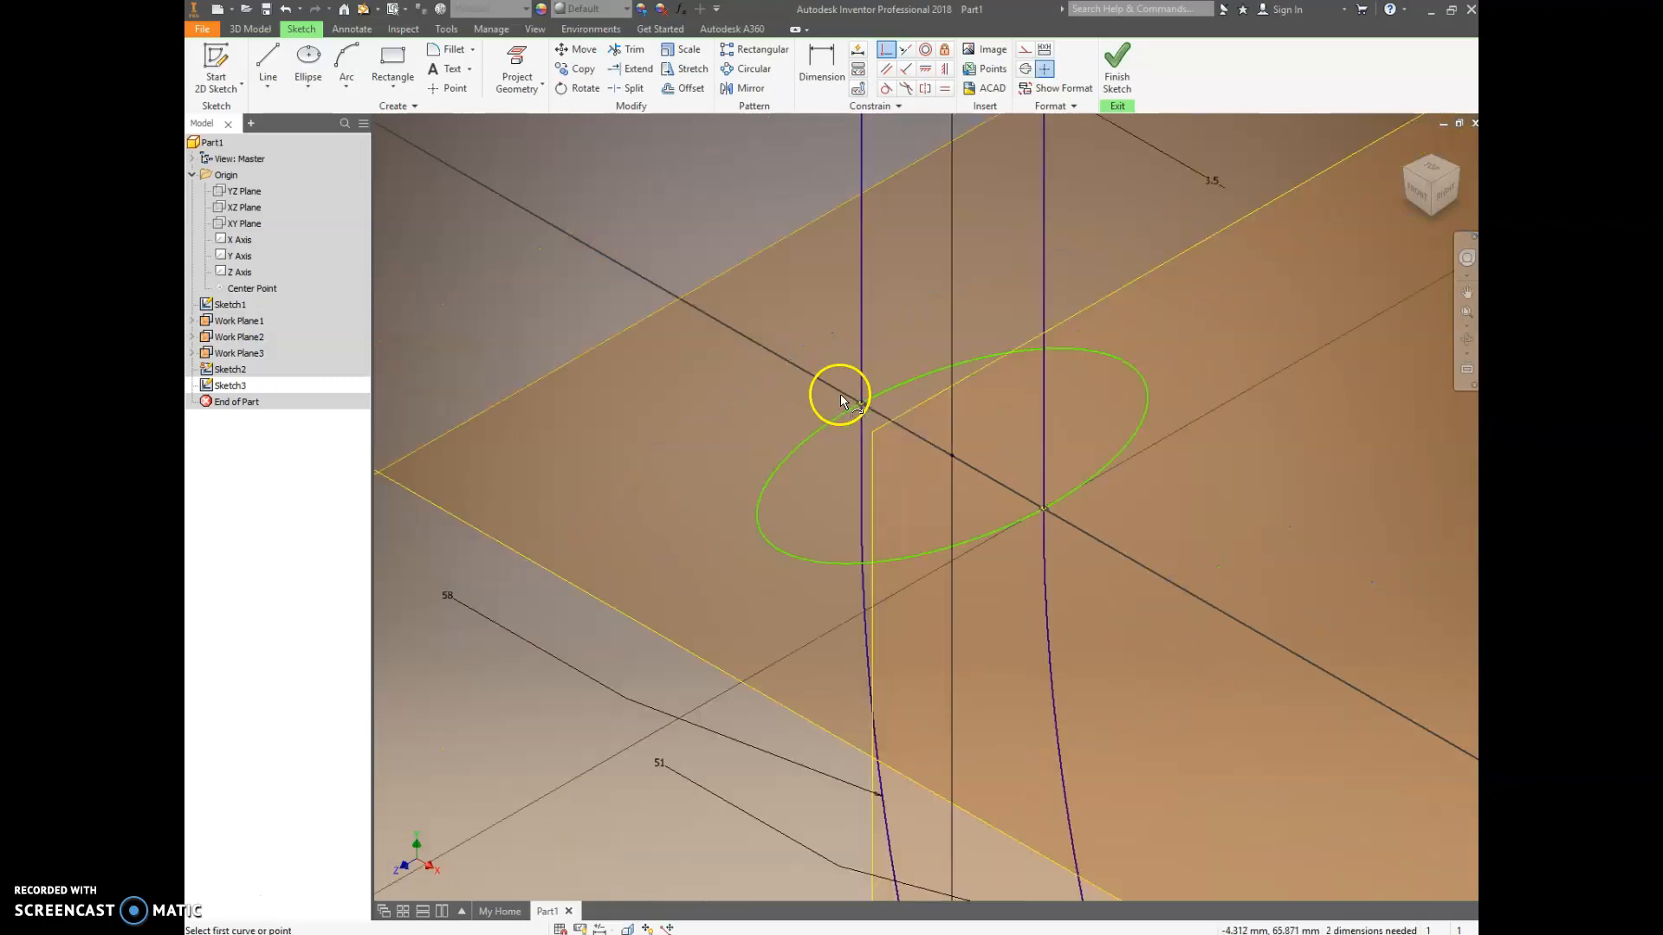
Step: Align the ellipse's long axis with a vertical constraint and dimension its half-length along Z as 9 mm
{"action": "left_click", "coordinate": [946, 71]}
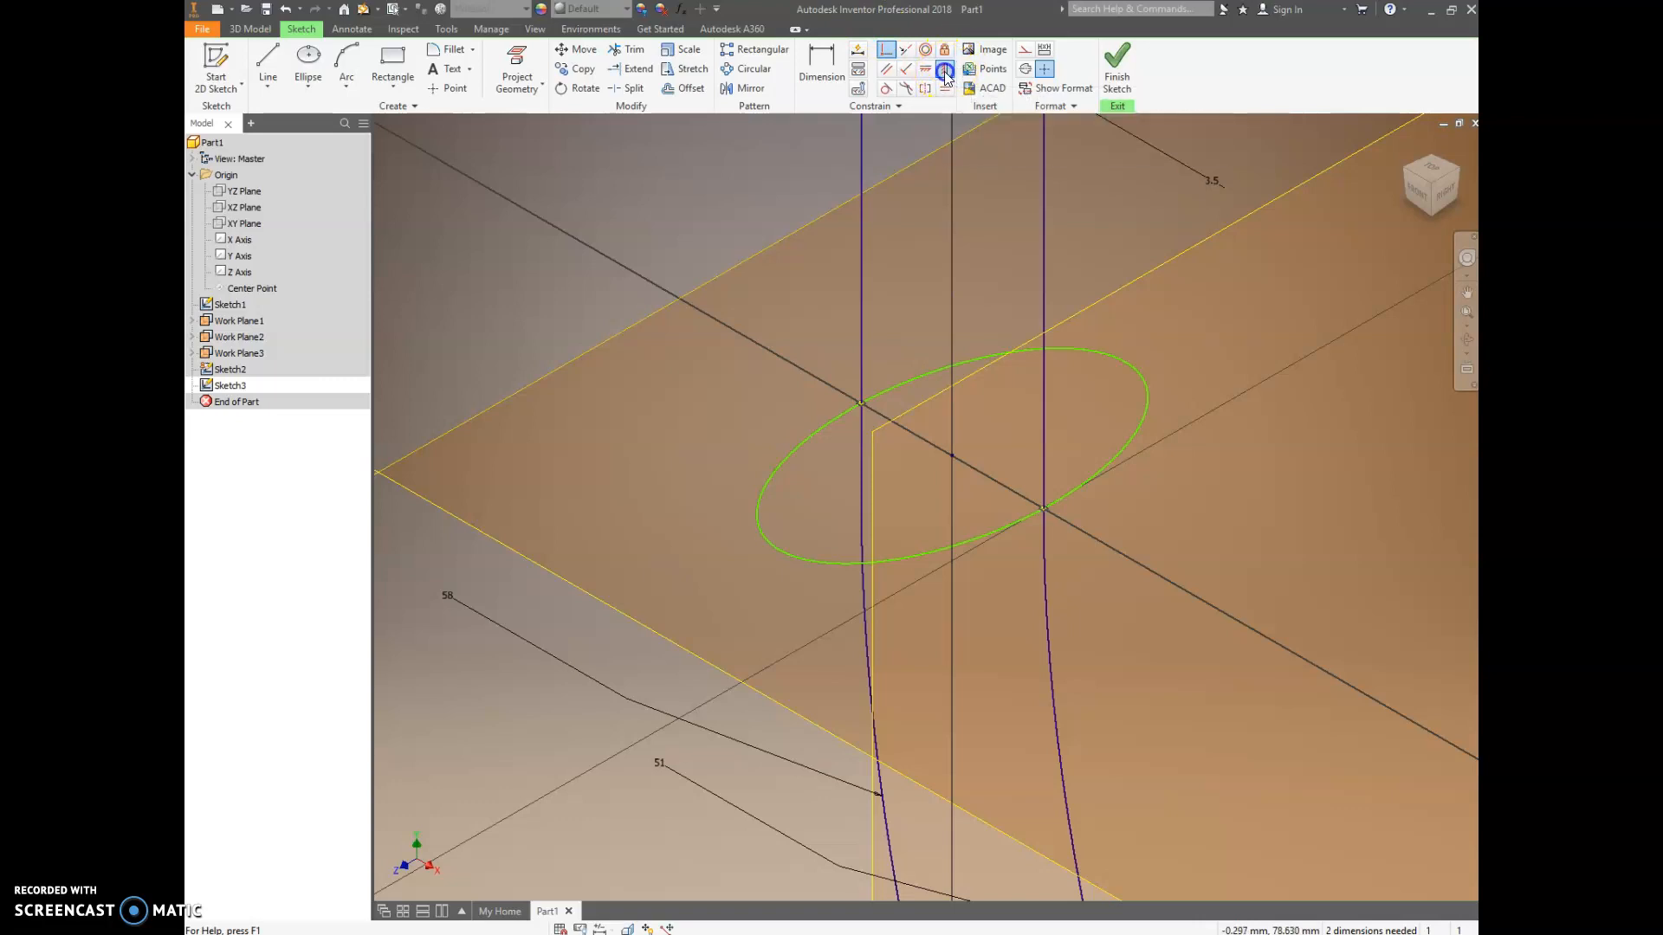
{"action": "left_click", "coordinate": [1124, 364]}
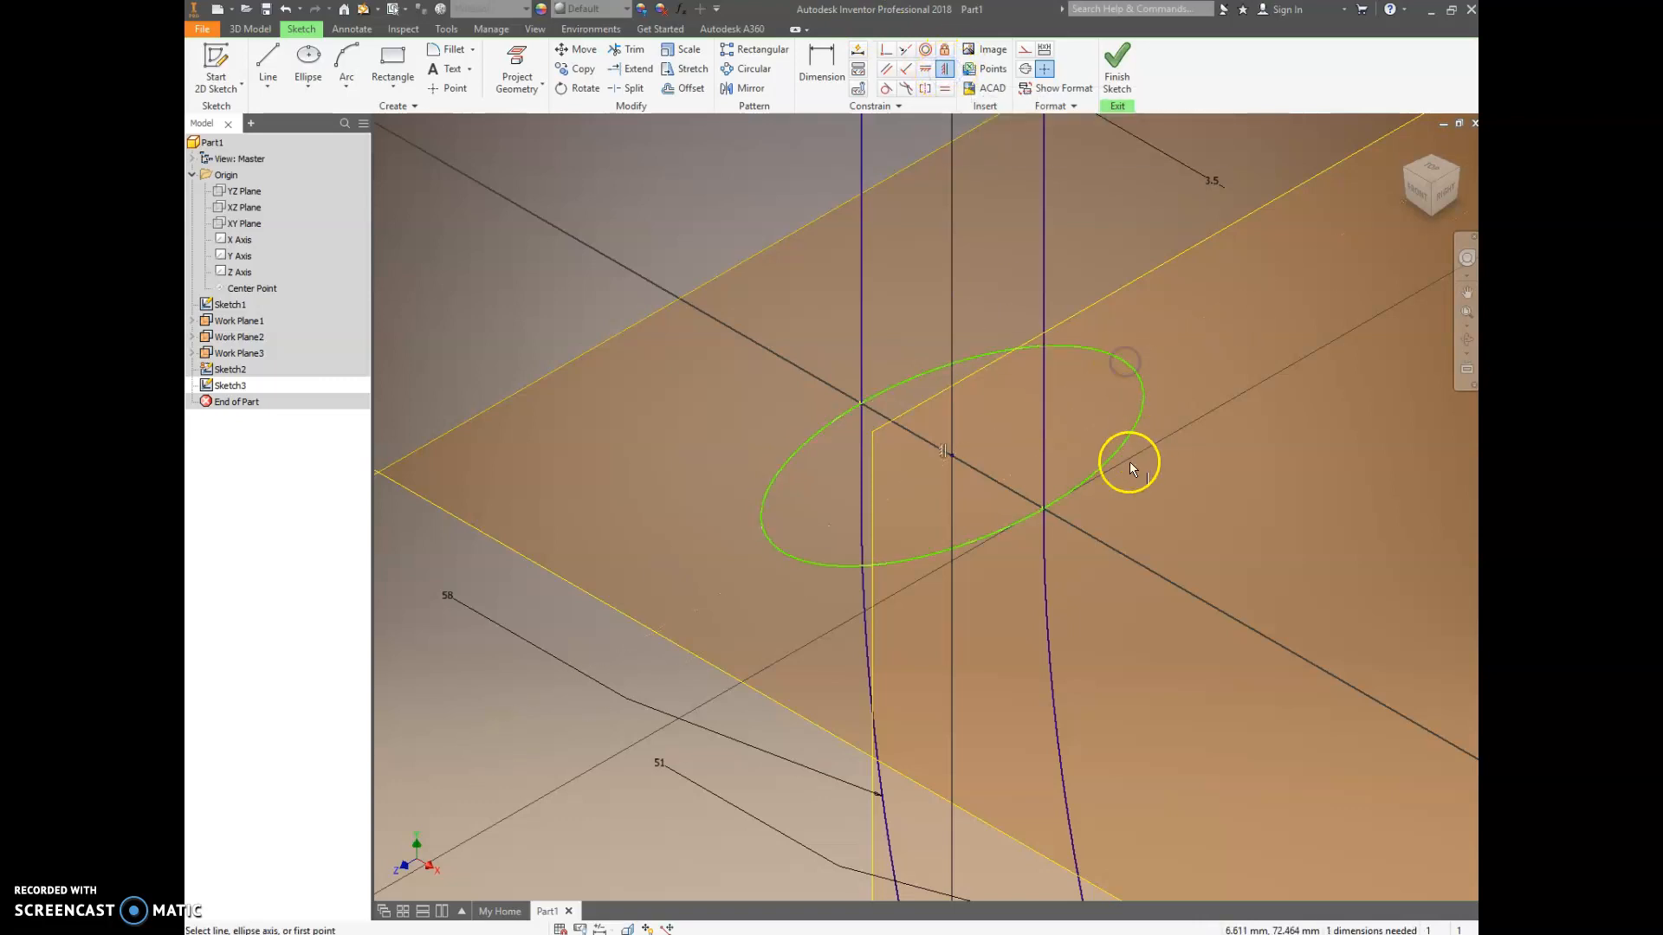
{"action": "left_click", "coordinate": [827, 68]}
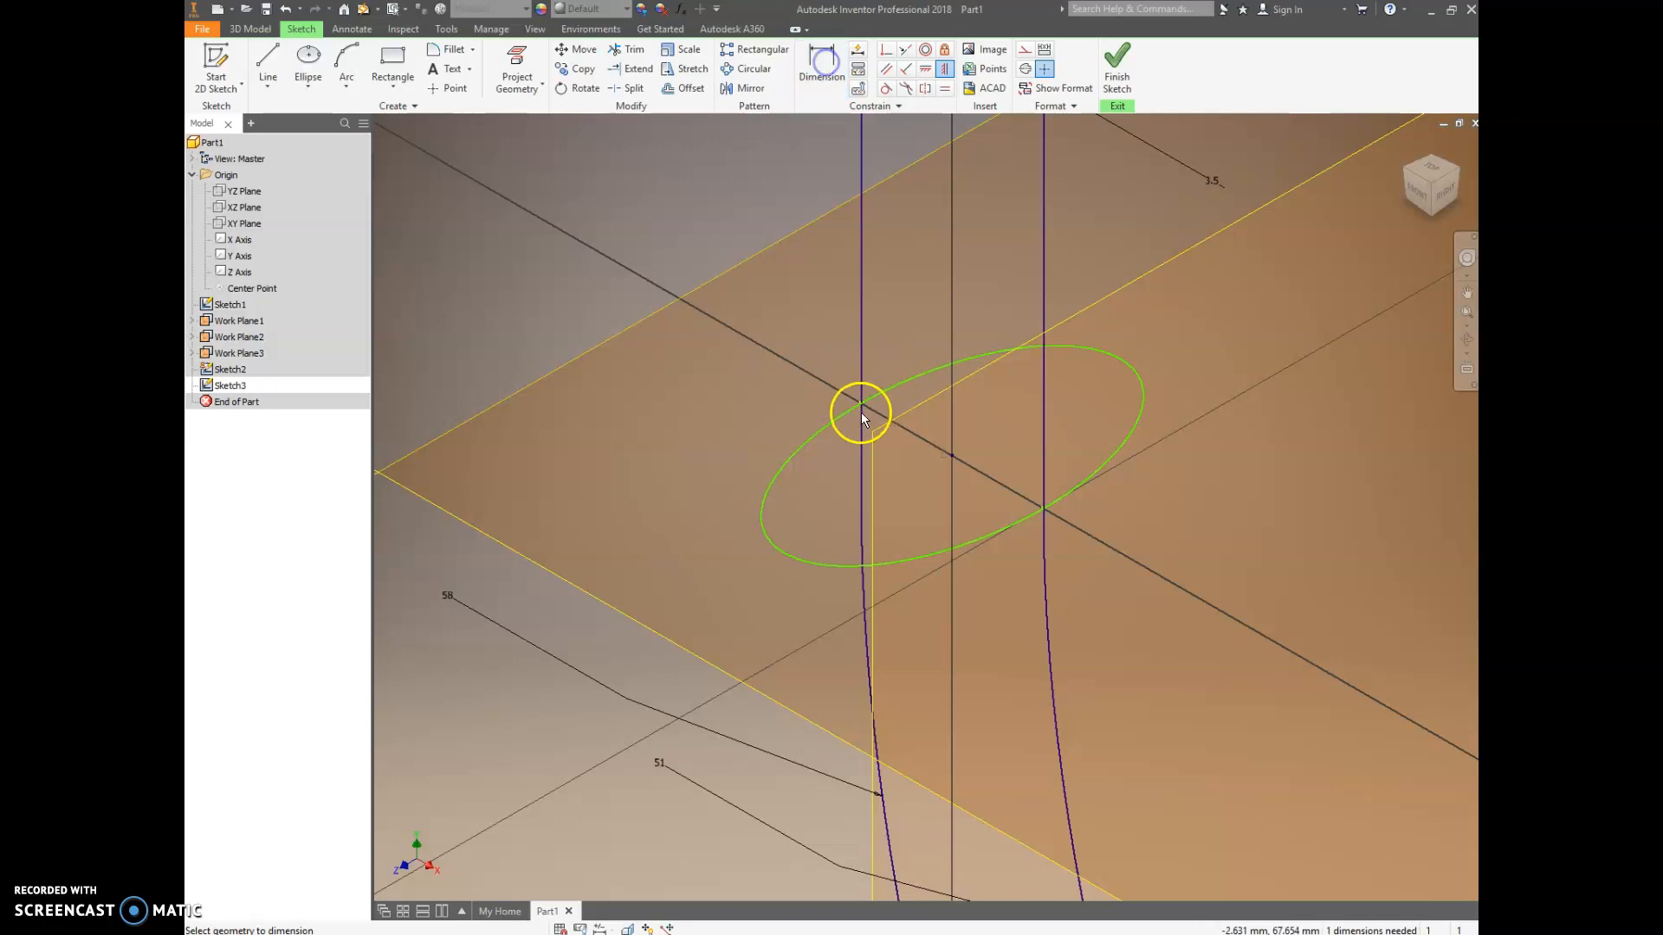
{"action": "left_click", "coordinate": [835, 419]}
{"action": "left_click", "coordinate": [744, 420]}
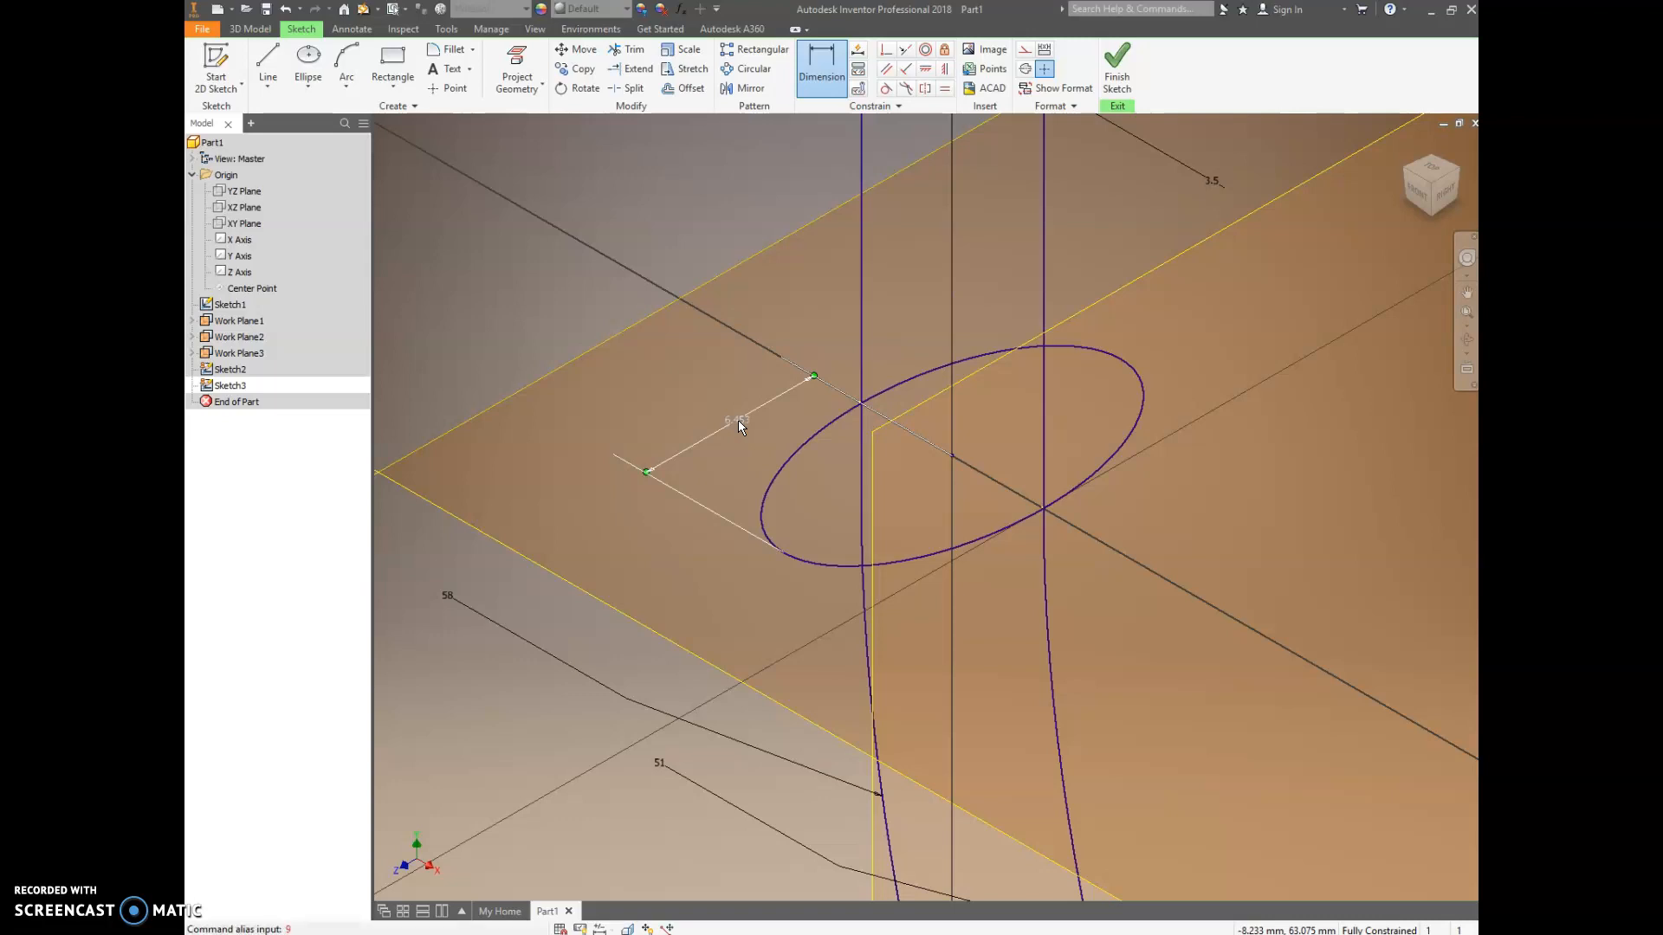
{"action": "double_click", "coordinate": [745, 419]}
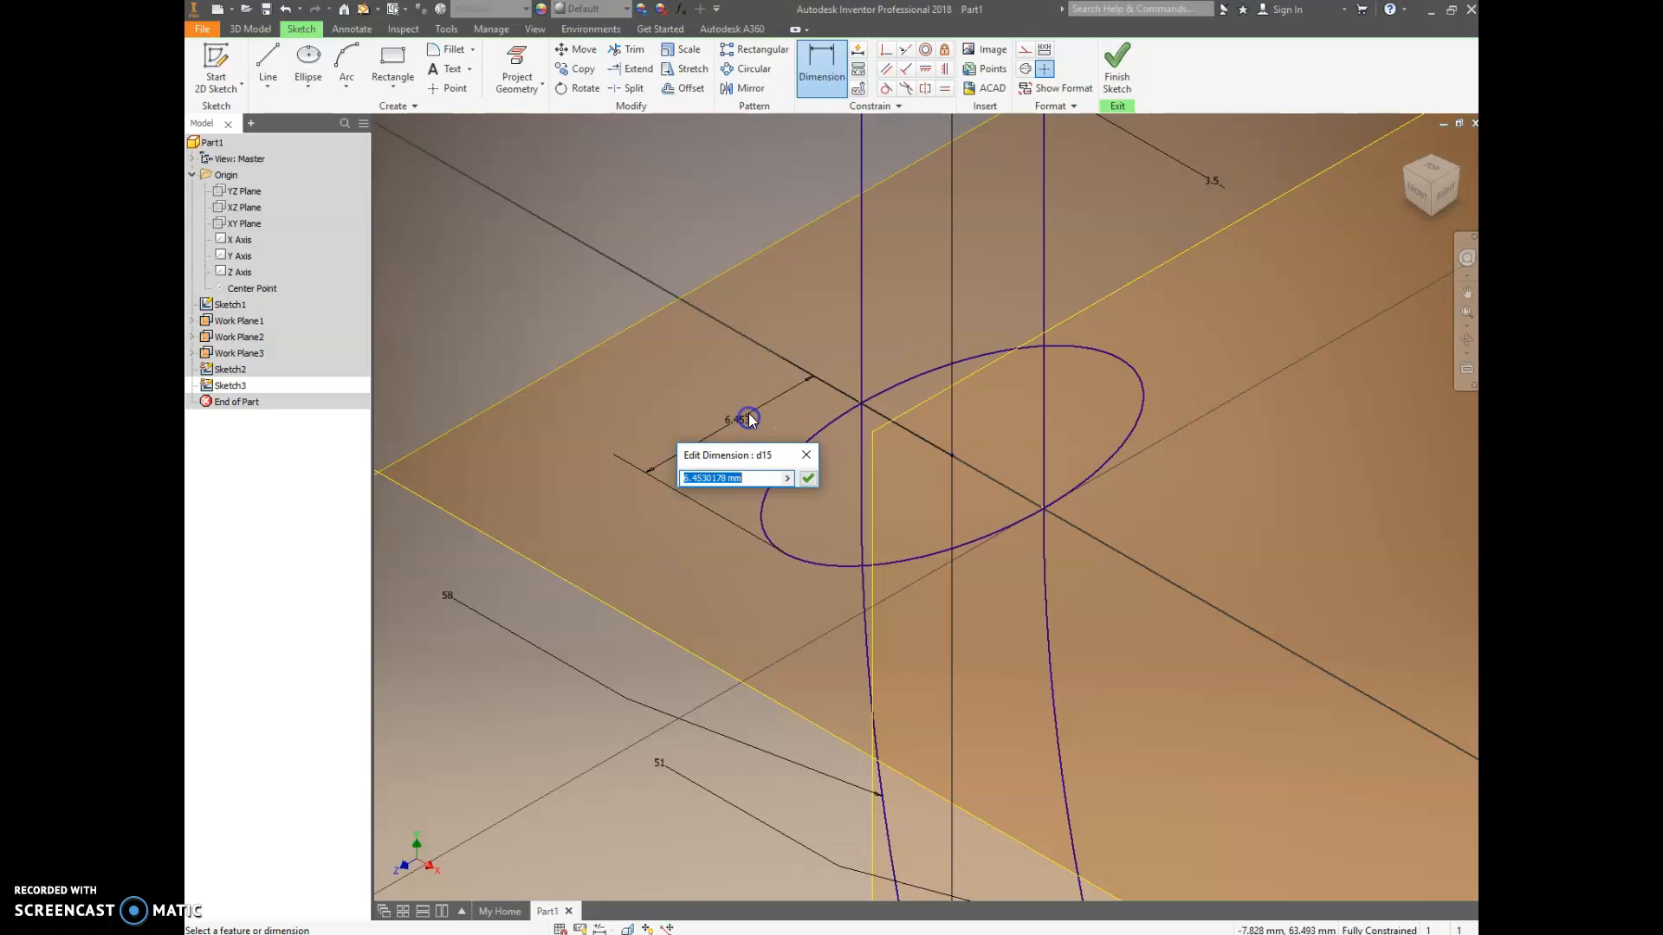
{"action": "key", "text": "Return"}
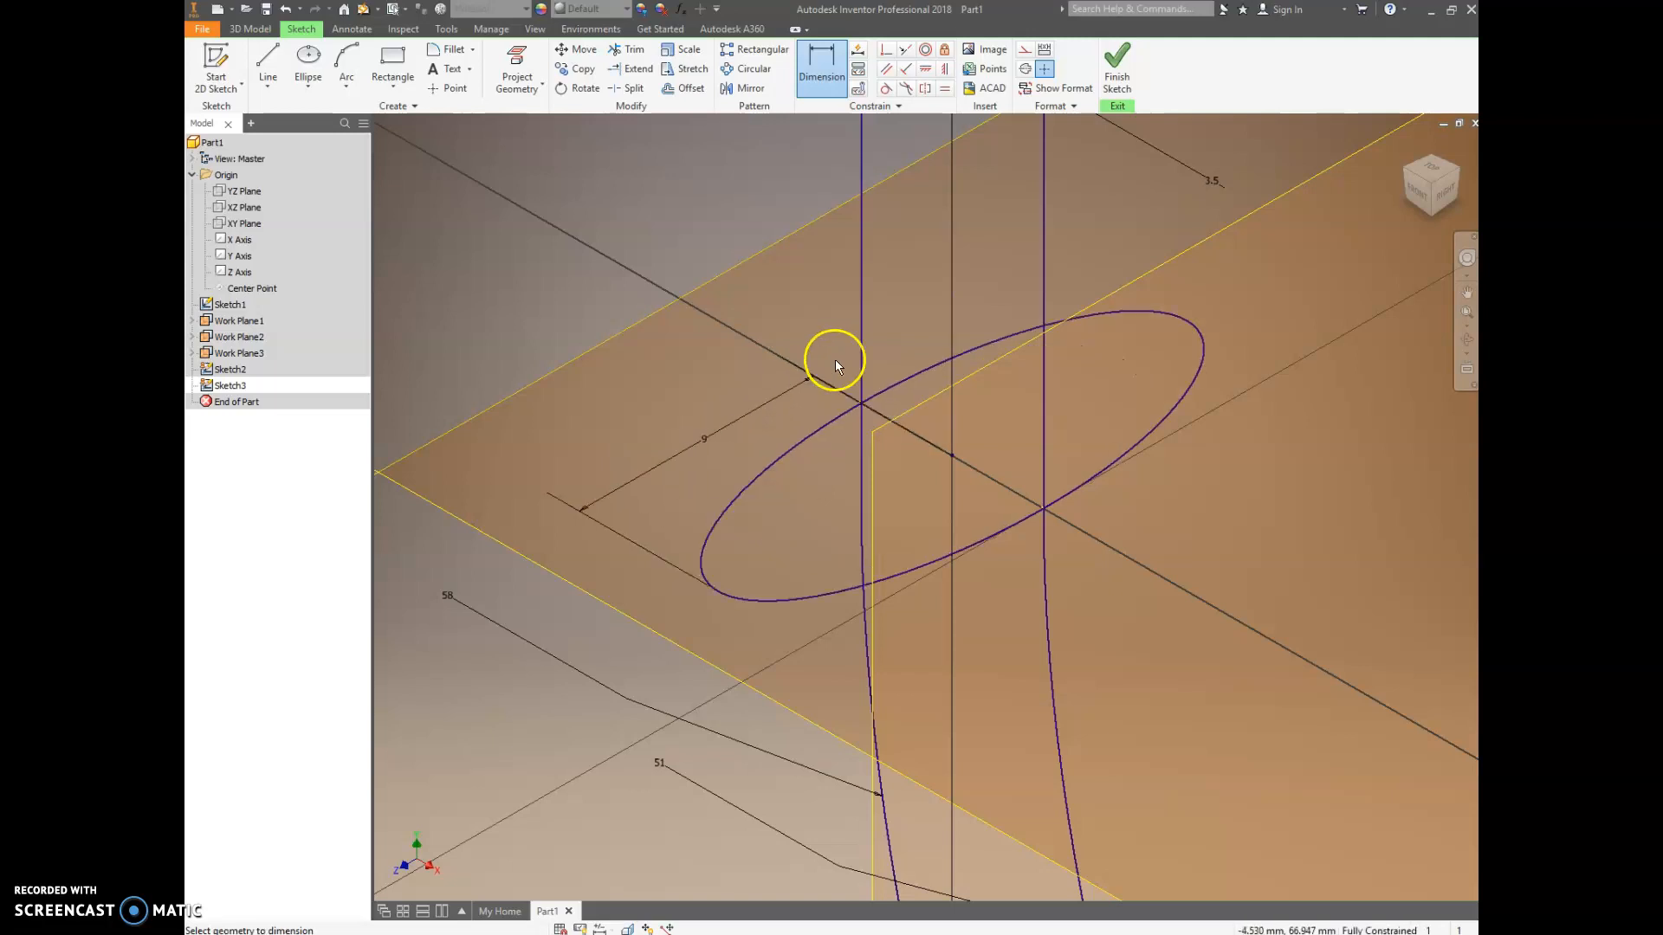
Step: Finish the ellipse sketch and start a new 2D sketch on the vertical work plane at the profile's lower arc ends
{"action": "scroll", "coordinate": [844, 398], "scroll_direction": "down", "scroll_amount": 5}
{"action": "middle_click_drag", "start_coordinate": [1013, 434], "coordinate": [926, 262]}
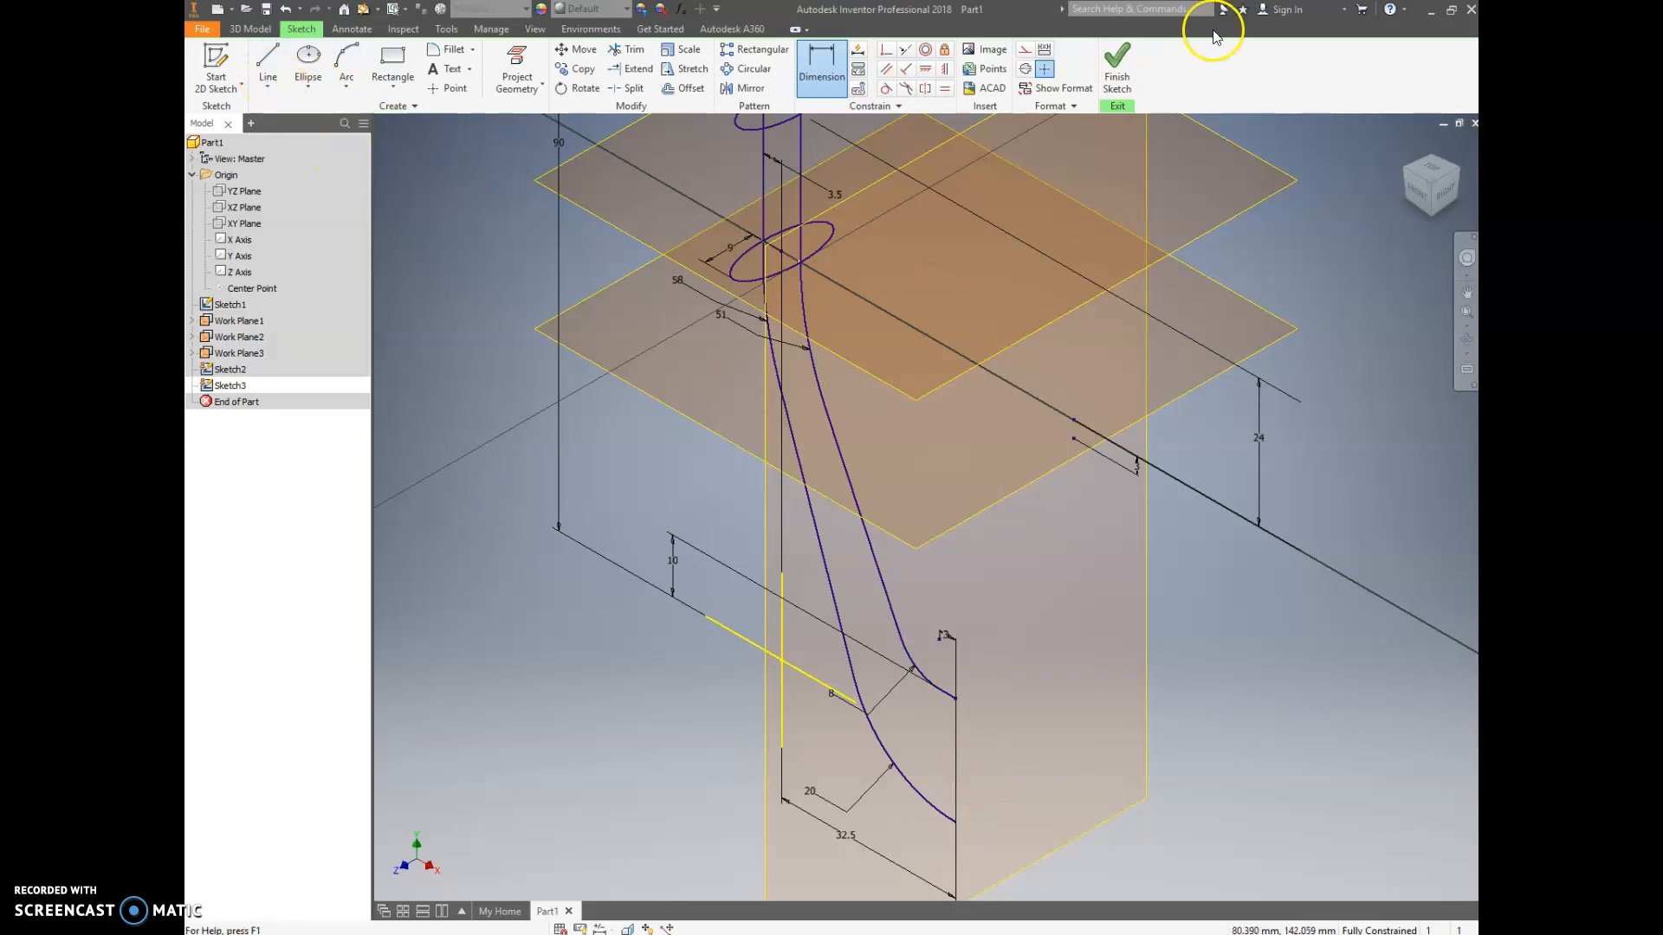
{"action": "left_click", "coordinate": [1117, 71]}
{"action": "left_click", "coordinate": [216, 69]}
{"action": "left_click", "coordinate": [757, 810]}
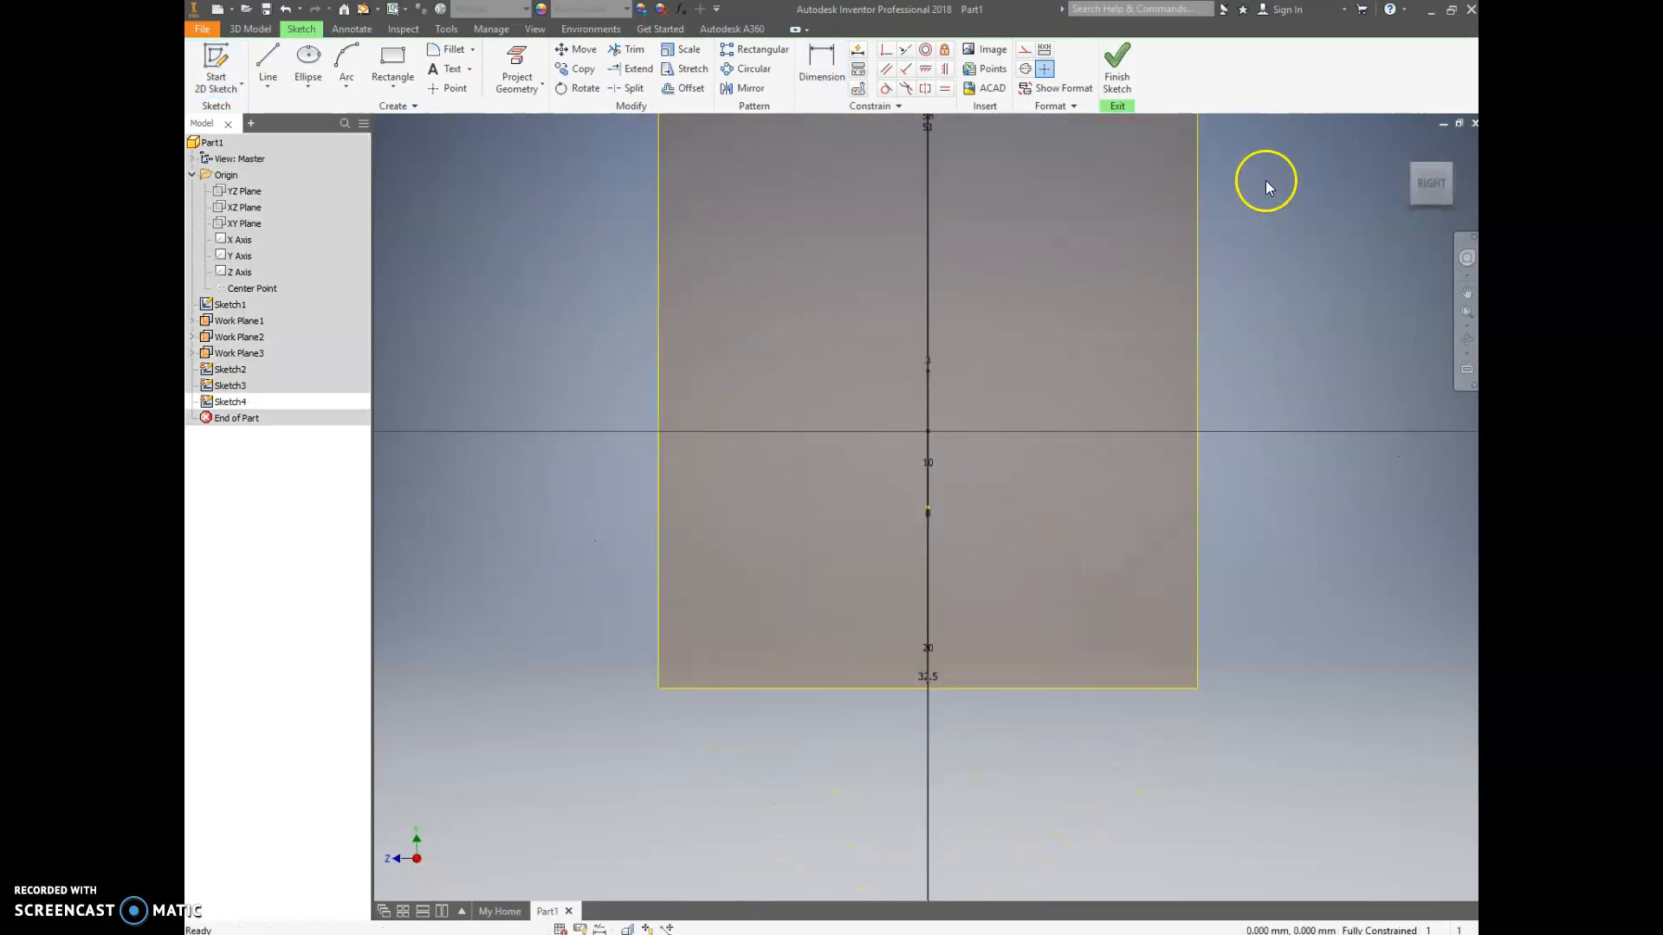
{"action": "left_click", "coordinate": [1405, 151]}
{"action": "scroll", "coordinate": [955, 641], "scroll_direction": "up", "scroll_amount": 5}
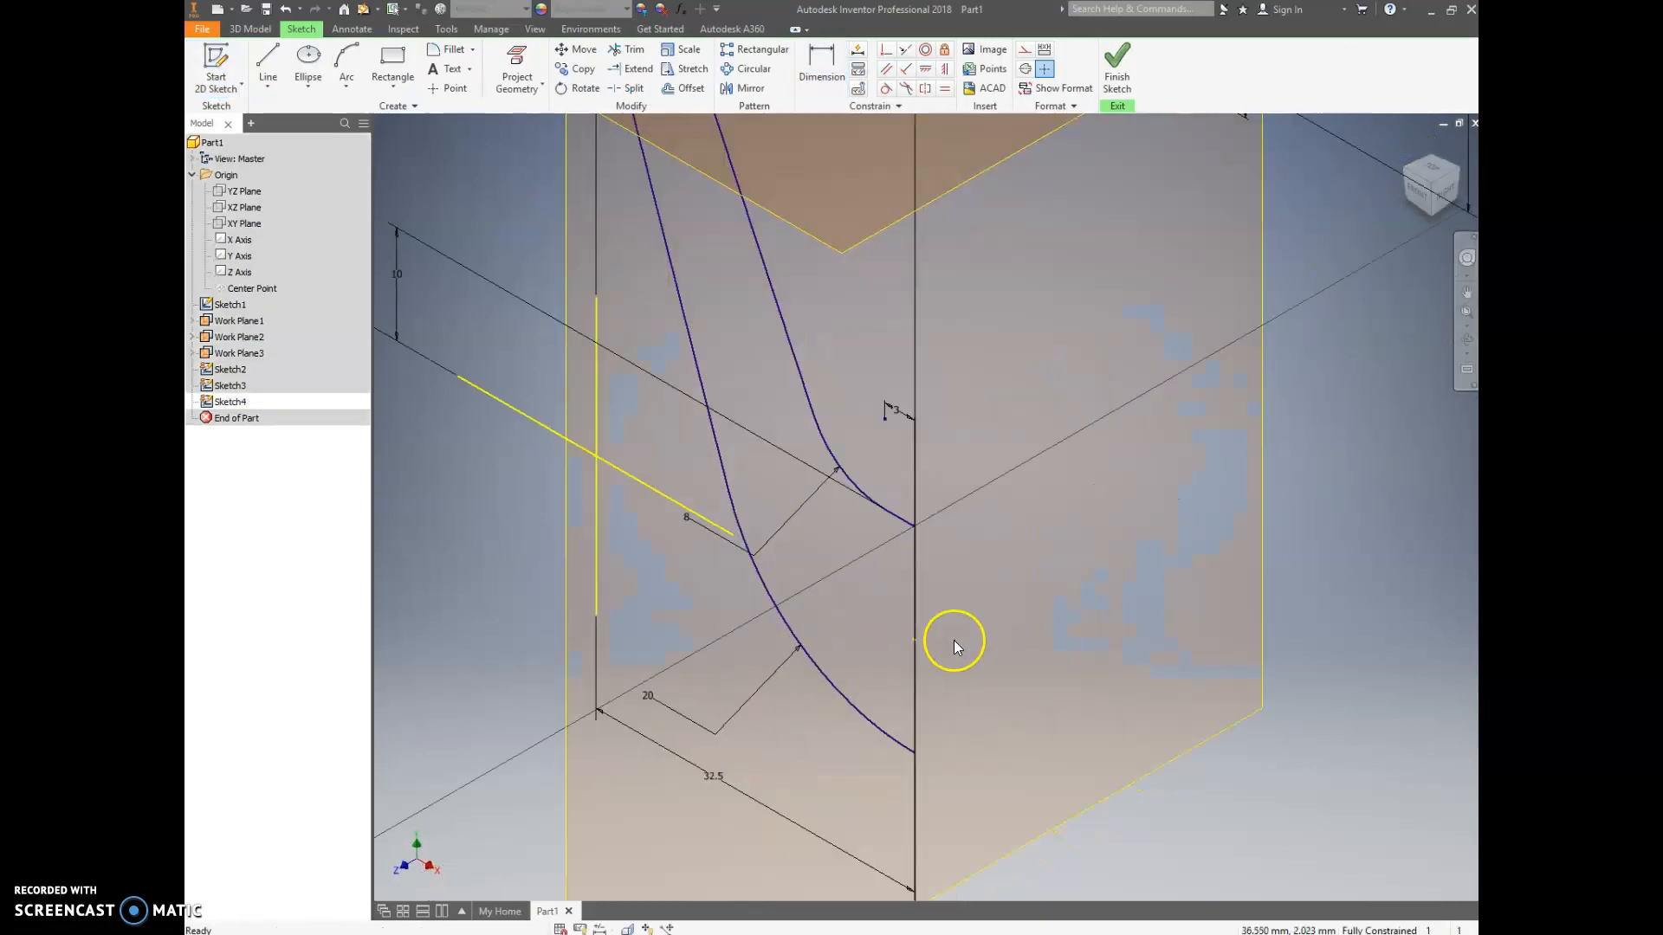
Step: Sketch a circle about 20 mm in diameter, centred midway between the profile's lower arc ends and passing through the upper end point
{"action": "left_click", "coordinate": [308, 83]}
{"action": "left_click", "coordinate": [337, 111]}
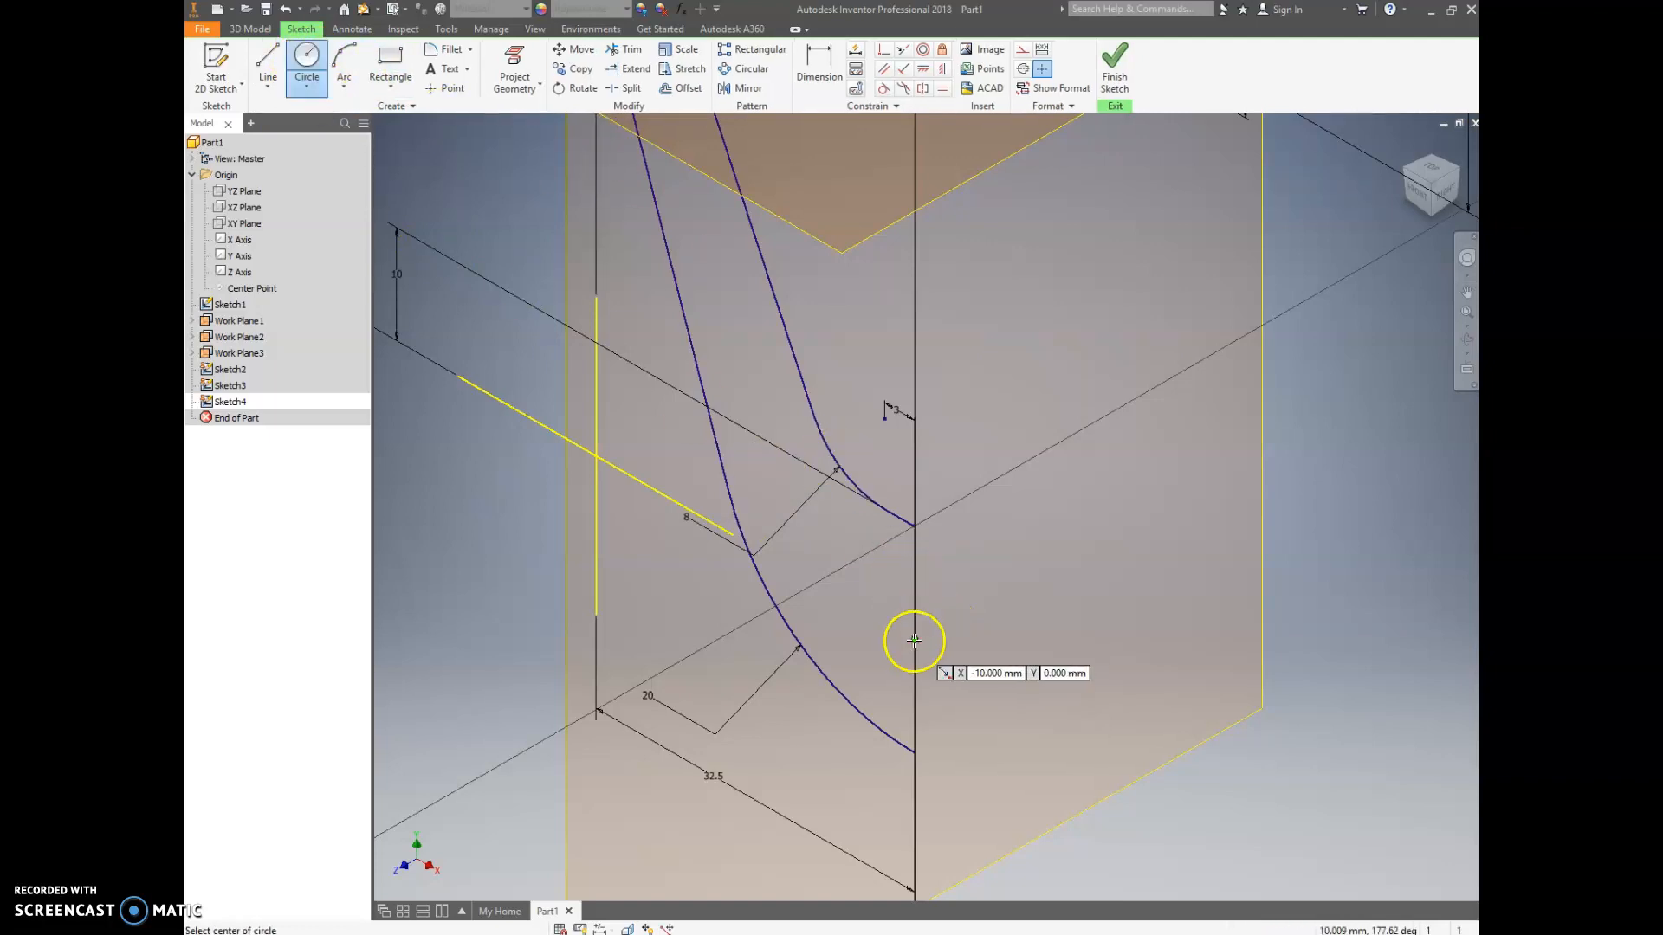
{"action": "left_click", "coordinate": [915, 641]}
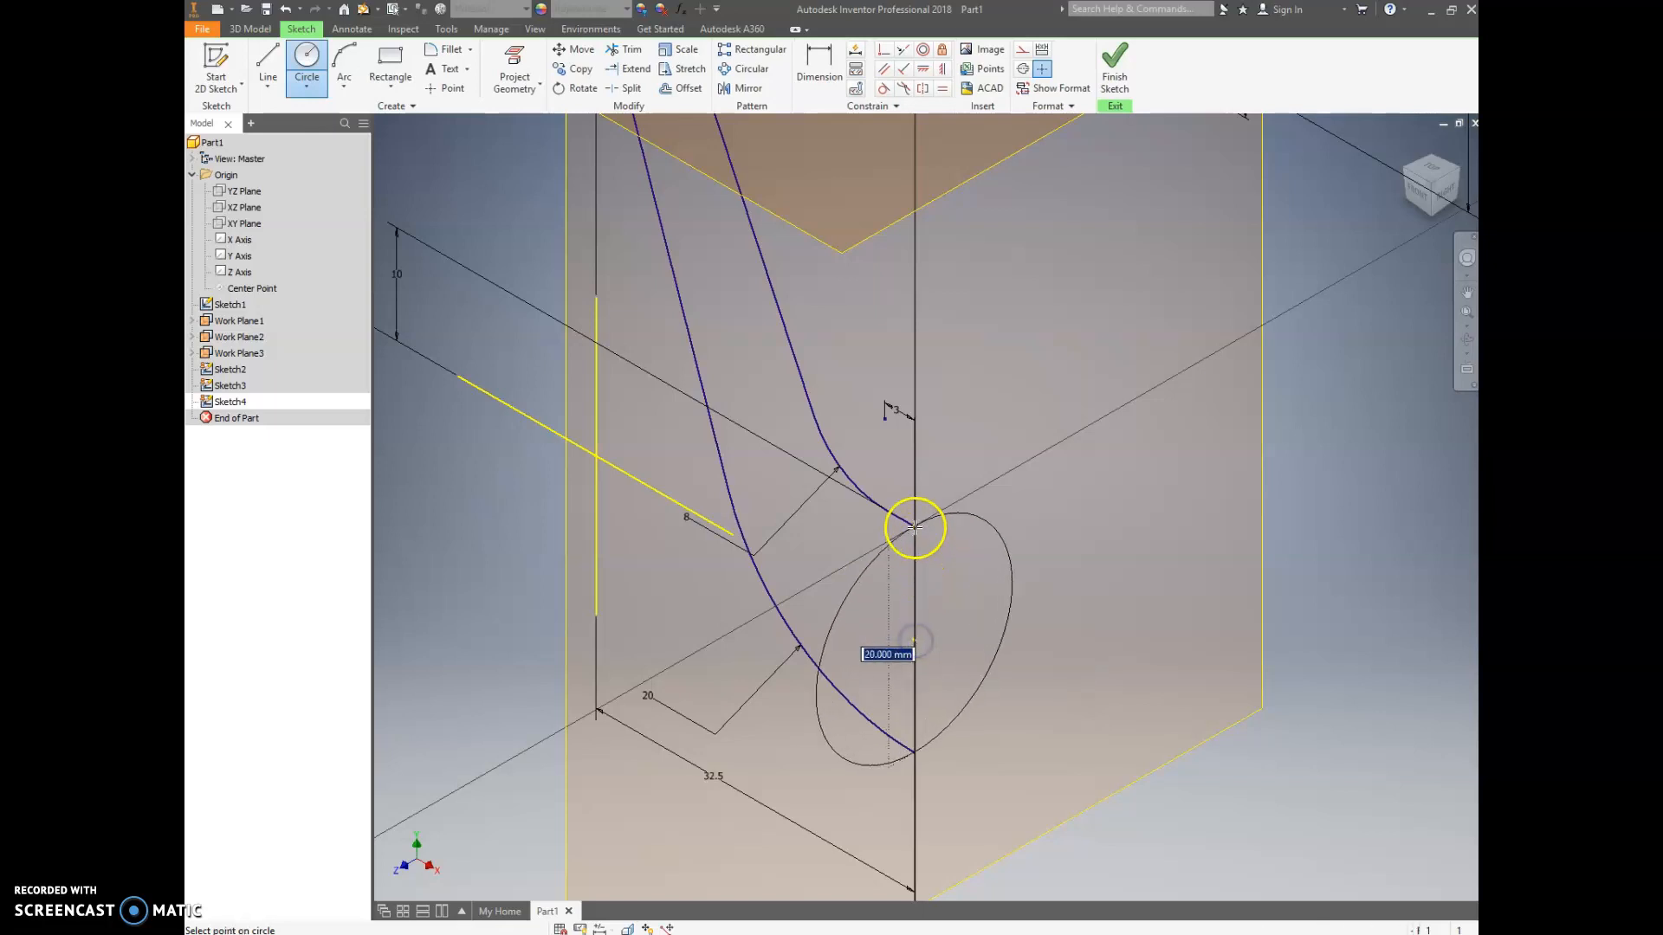
{"action": "left_click", "coordinate": [915, 521]}
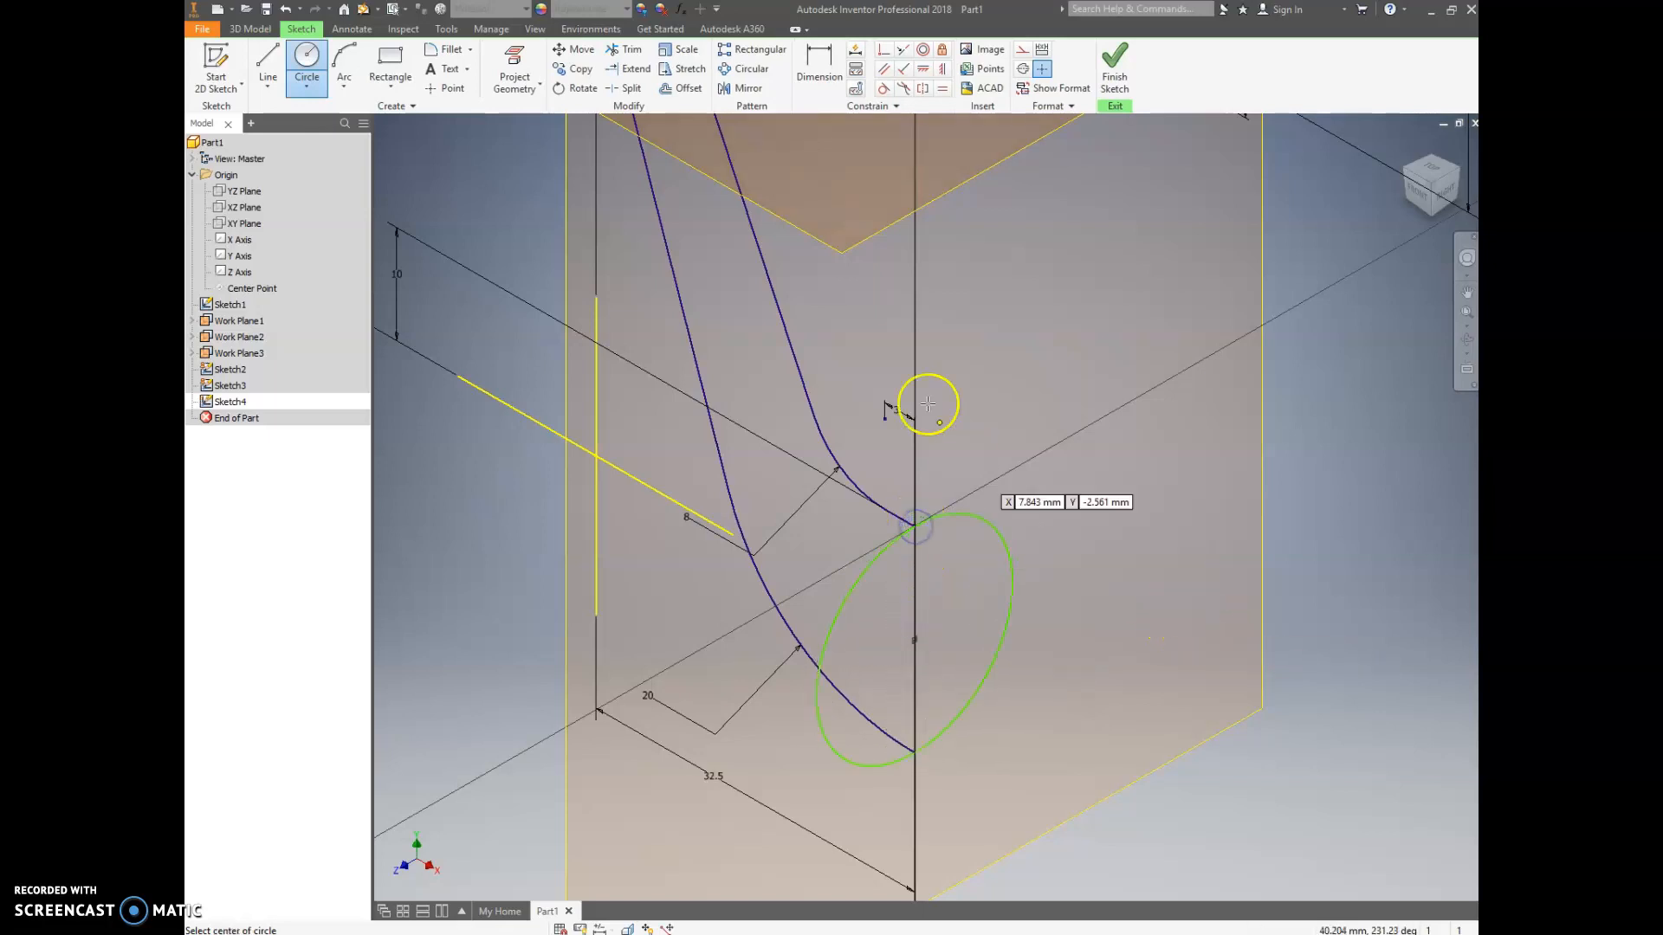
Step: Dimension the circle's diameter and finish the sketch
{"action": "left_click", "coordinate": [819, 65]}
{"action": "left_click", "coordinate": [1002, 535]}
{"action": "left_click", "coordinate": [1027, 501]}
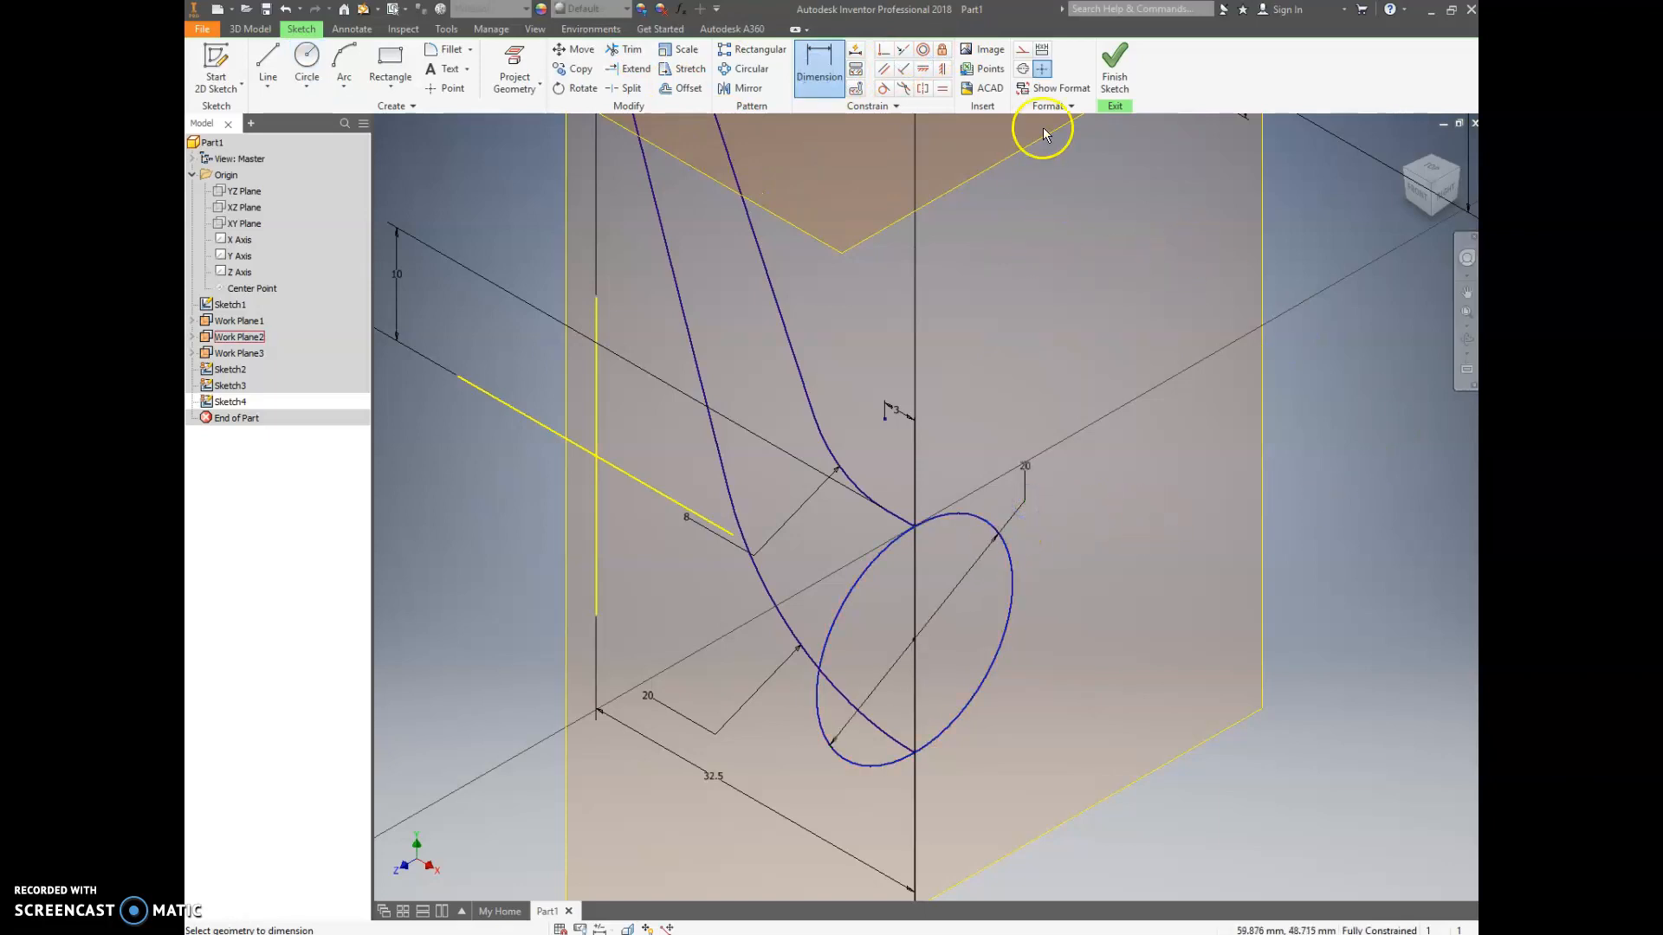
{"action": "left_click", "coordinate": [1120, 78]}
Step: Start a Loft with the upper ellipse, the lower ellipse and the circle as its sections, in that order
{"action": "scroll", "coordinate": [1159, 429], "scroll_direction": "up", "scroll_amount": 3}
{"action": "scroll", "coordinate": [1160, 432], "scroll_direction": "up", "scroll_amount": 3}
{"action": "middle_click_drag", "start_coordinate": [1184, 462], "coordinate": [1213, 626]}
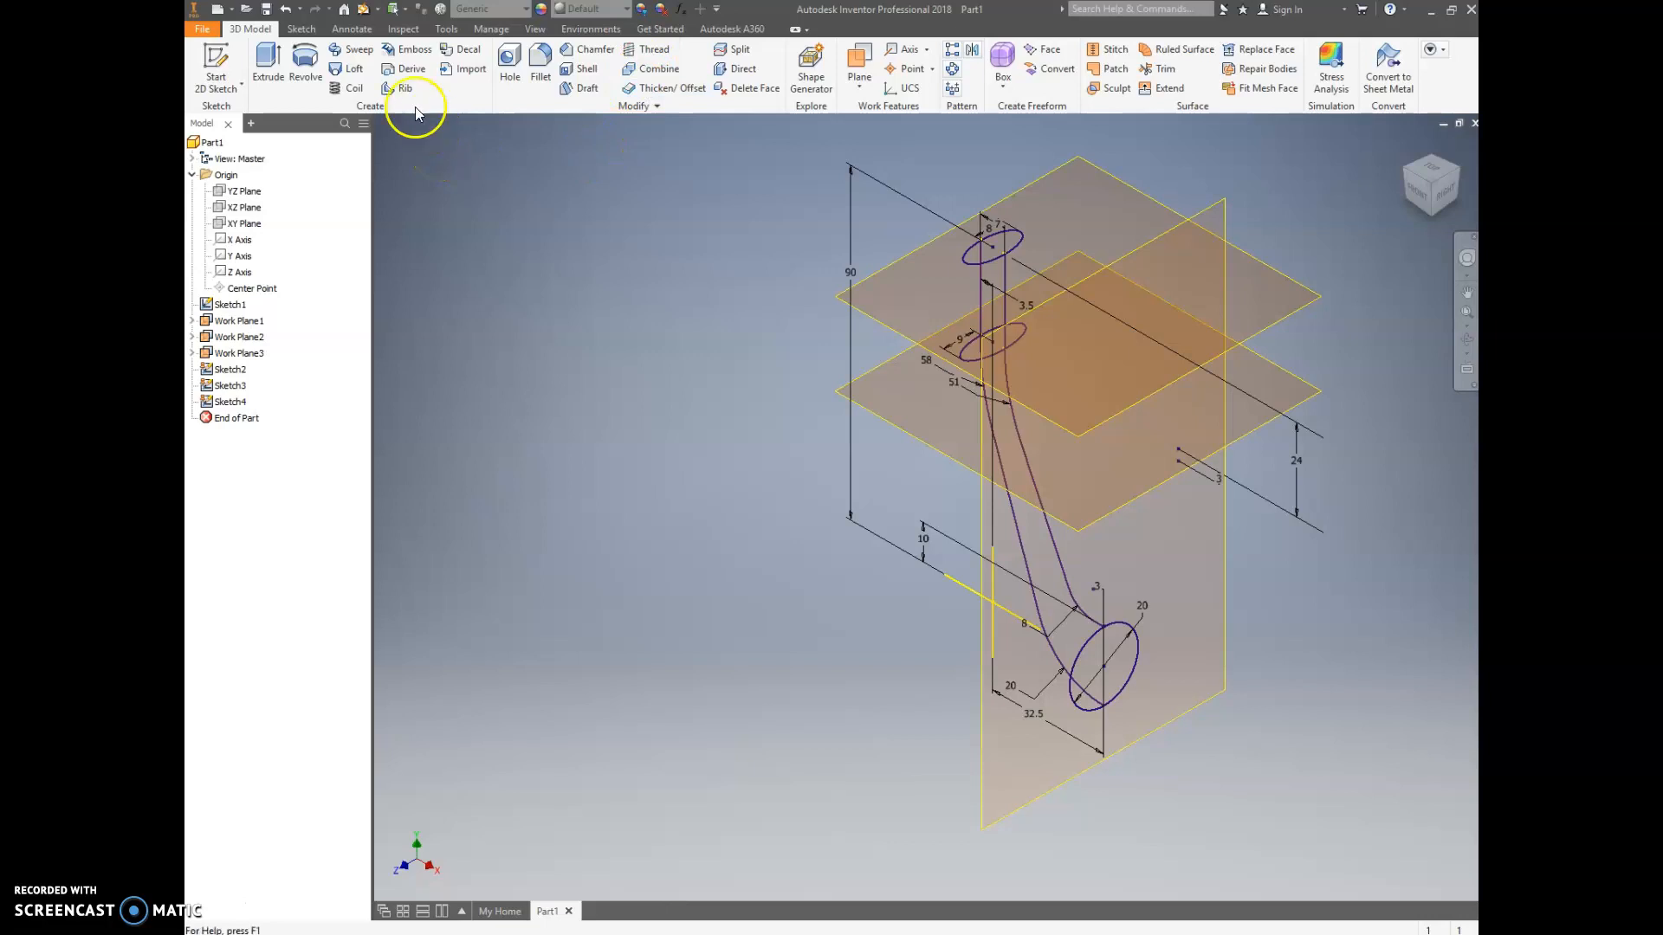
{"action": "left_click", "coordinate": [338, 69]}
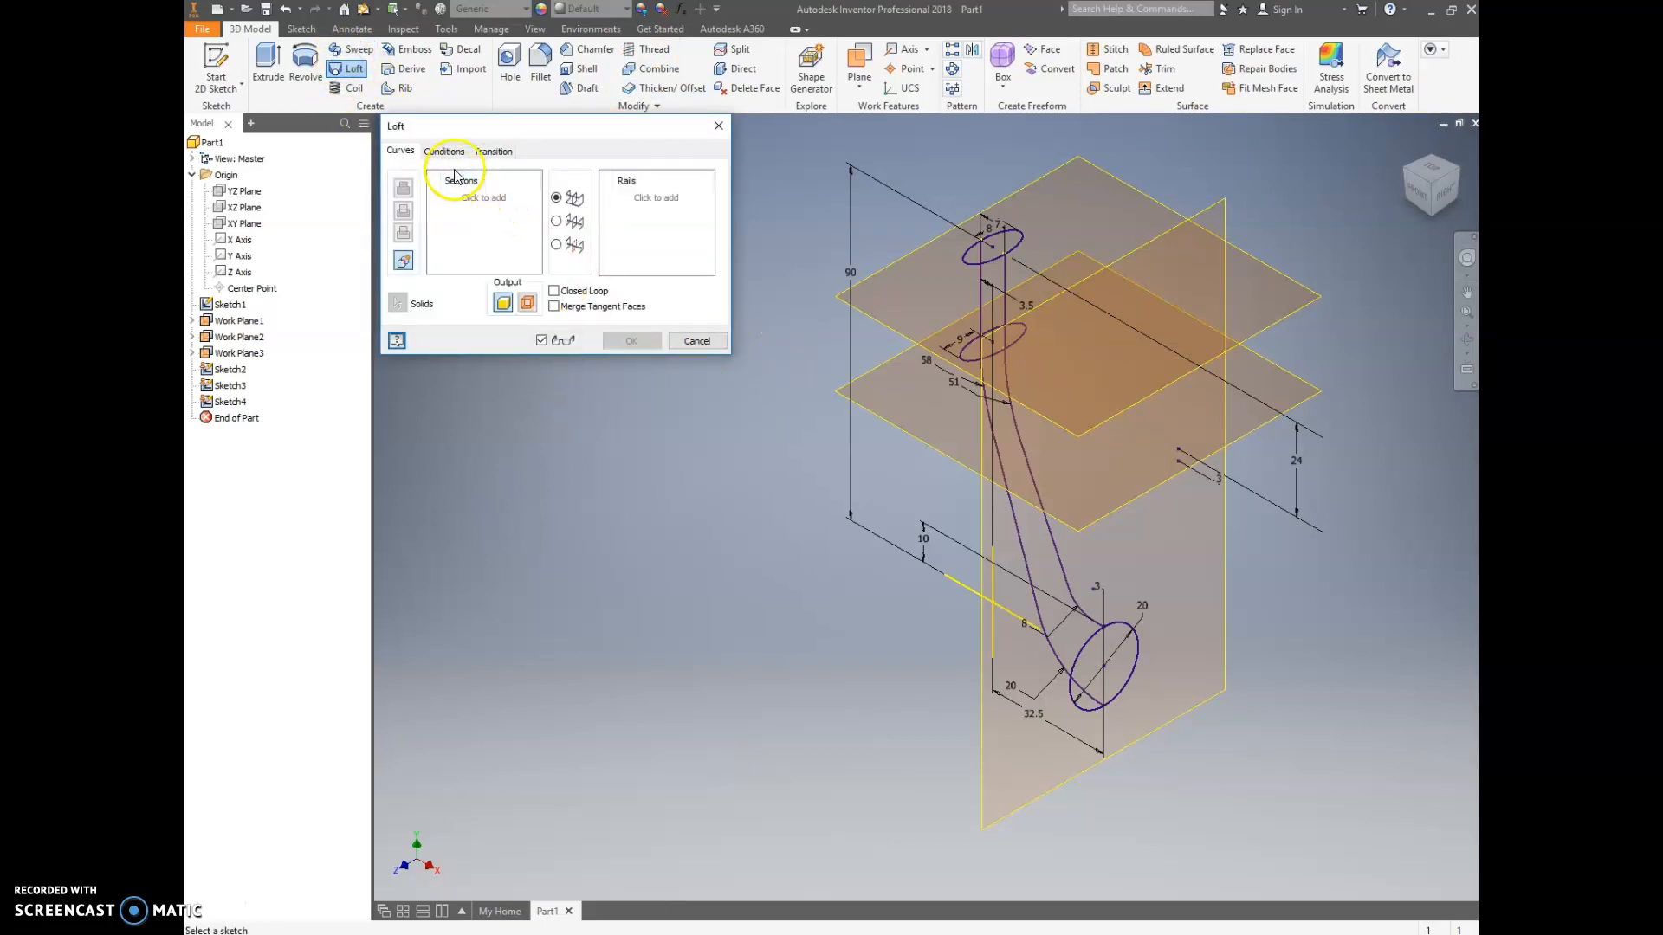
{"action": "left_click", "coordinate": [472, 201]}
{"action": "left_click", "coordinate": [967, 261]}
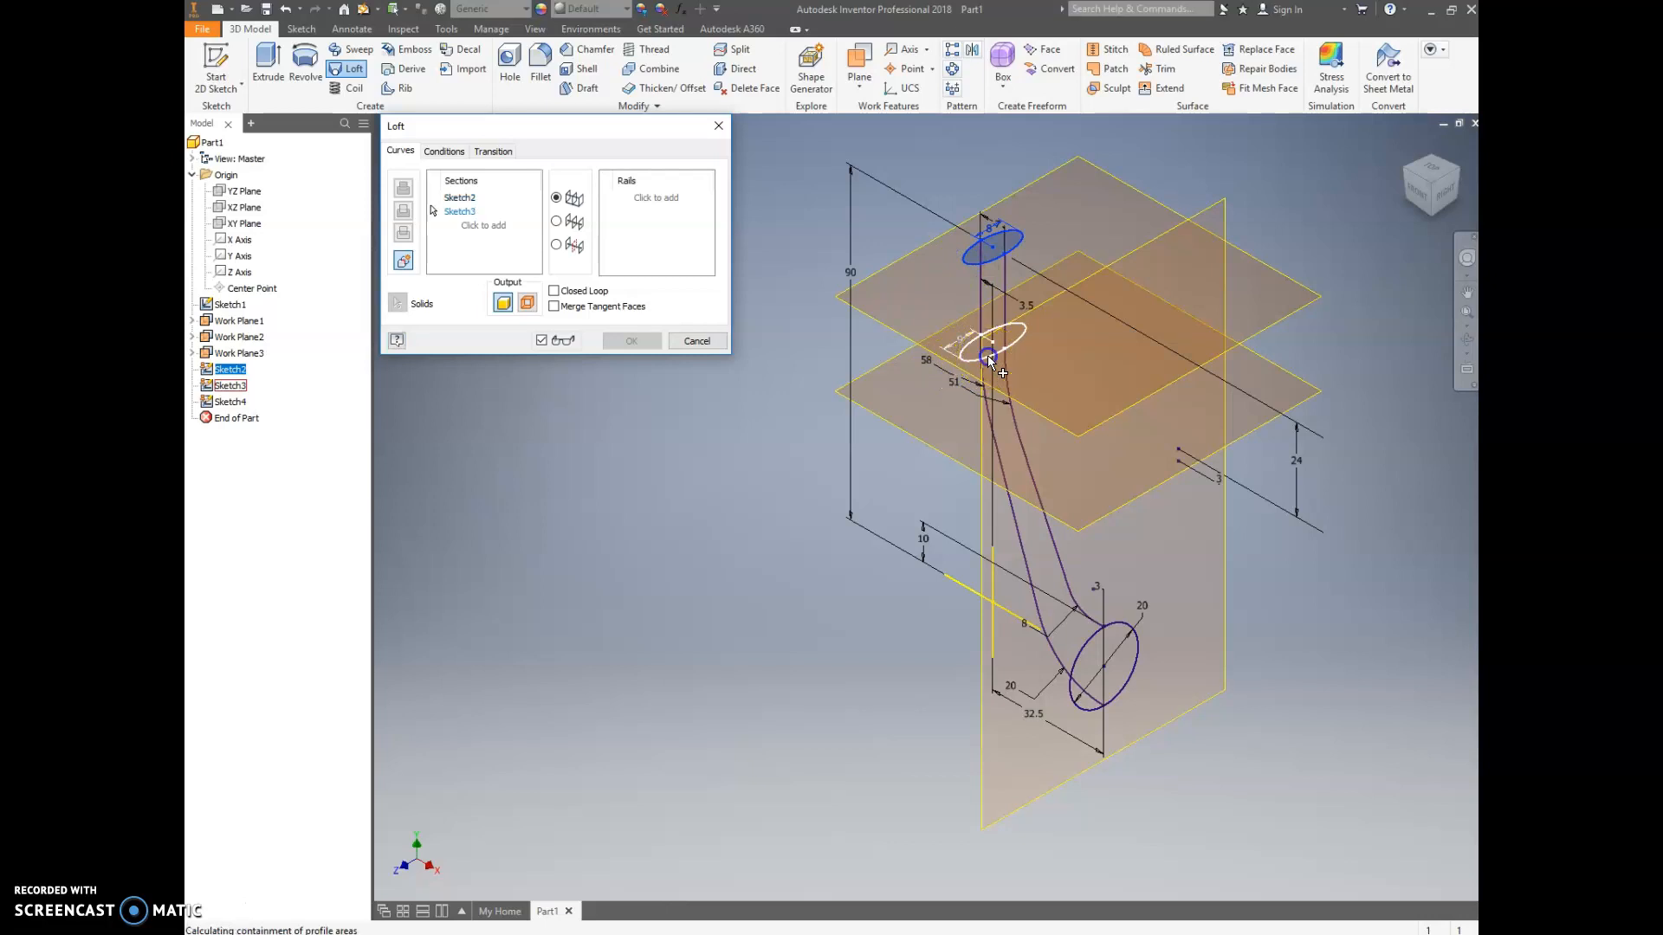
{"action": "left_click", "coordinate": [989, 357]}
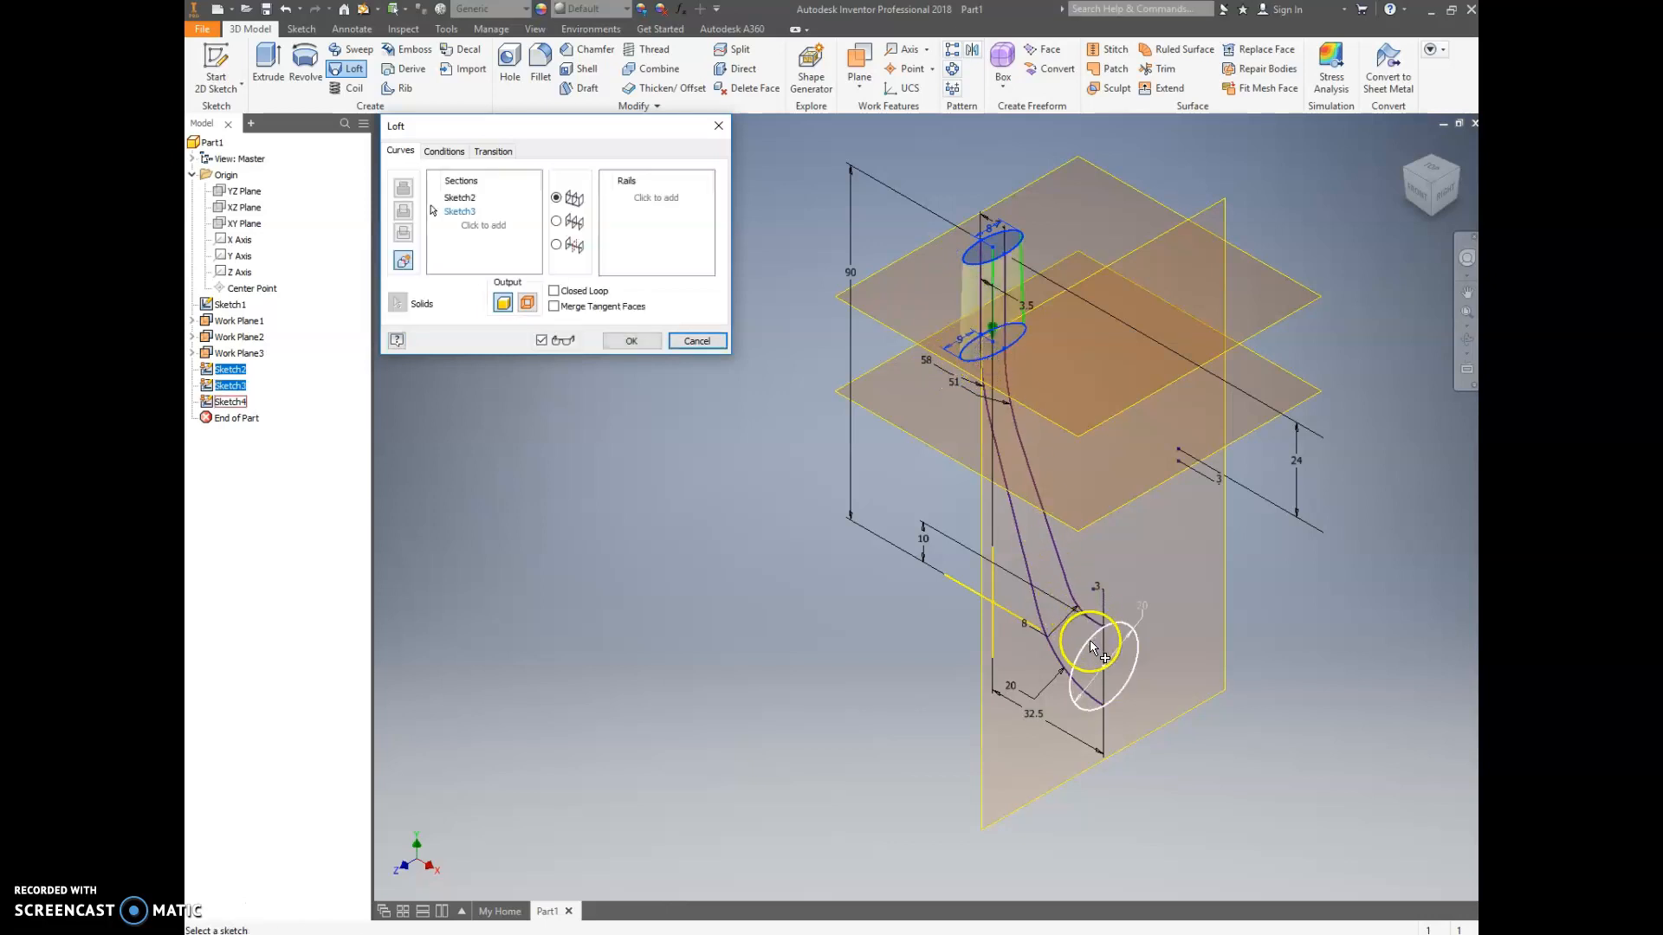
{"action": "left_click", "coordinate": [1120, 629]}
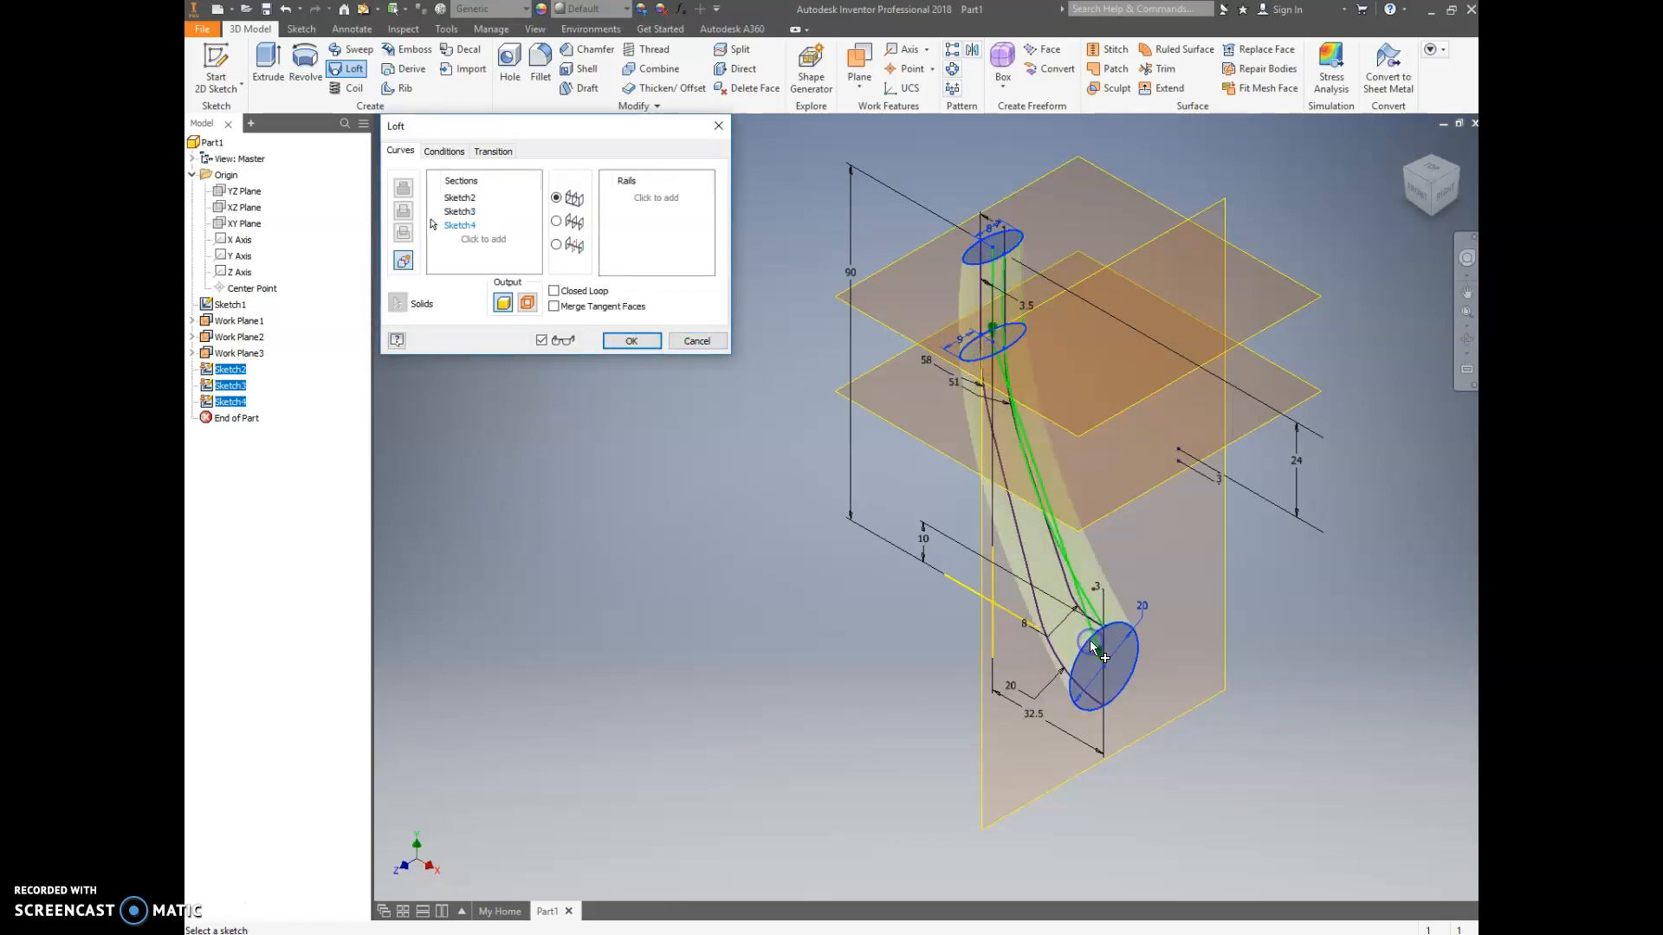
Step: Add both side-profile curves of Sketch1 as rails and create the loft as a solid
{"action": "left_click", "coordinate": [1419, 196]}
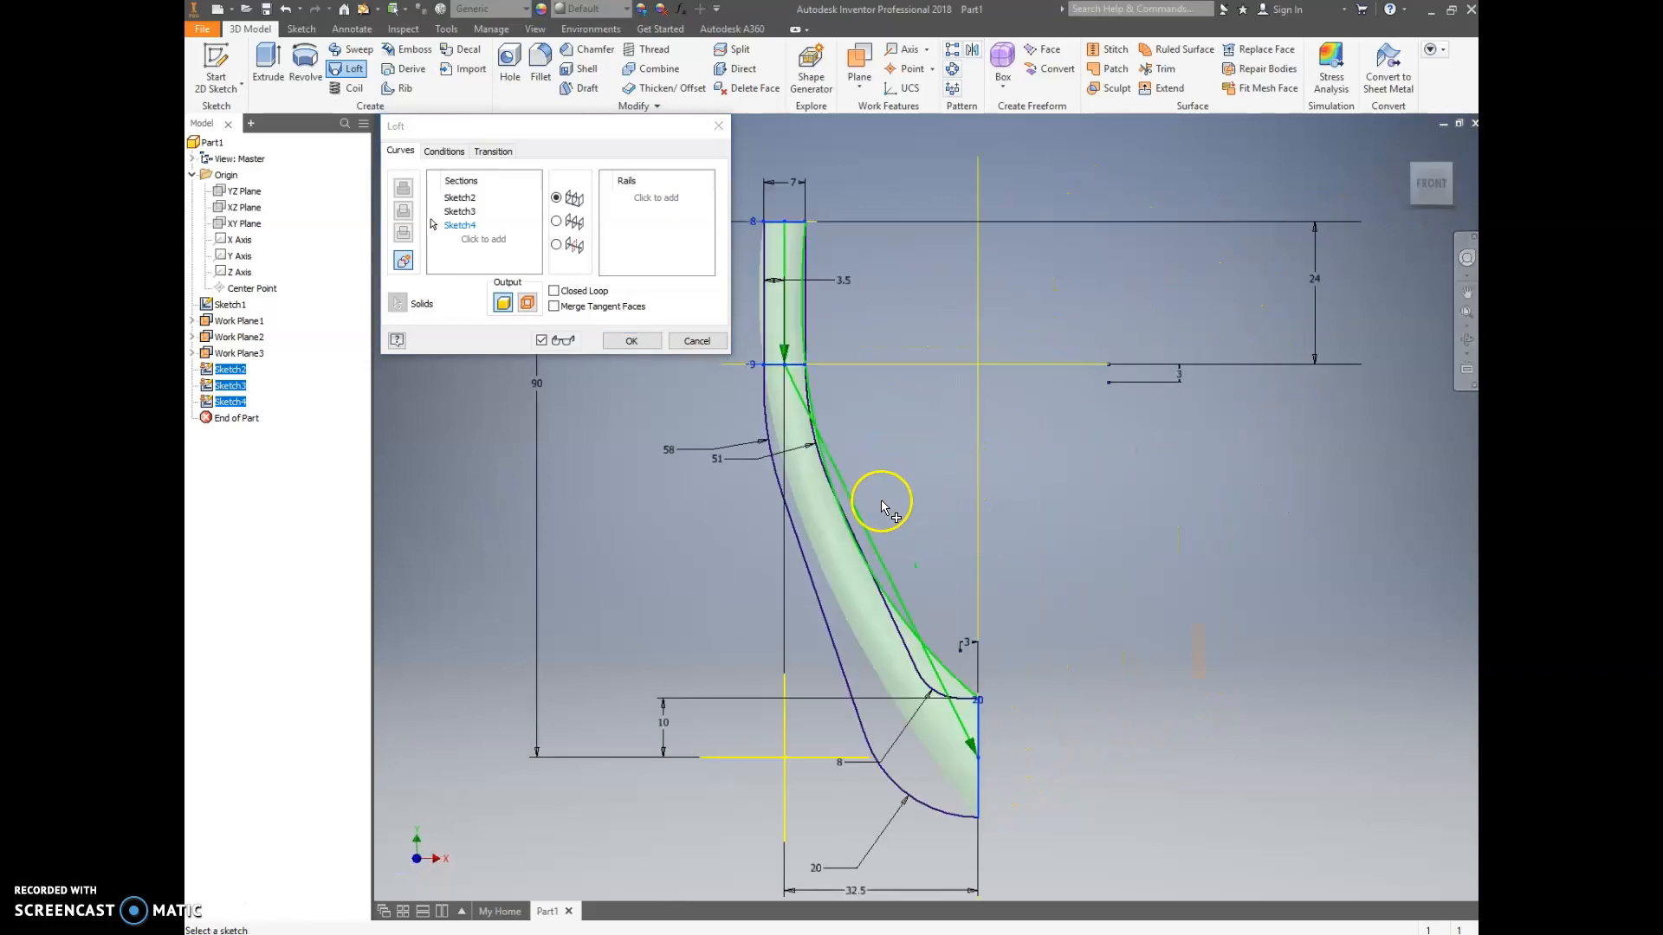
{"action": "middle_click_drag", "start_coordinate": [791, 483], "coordinate": [936, 472]}
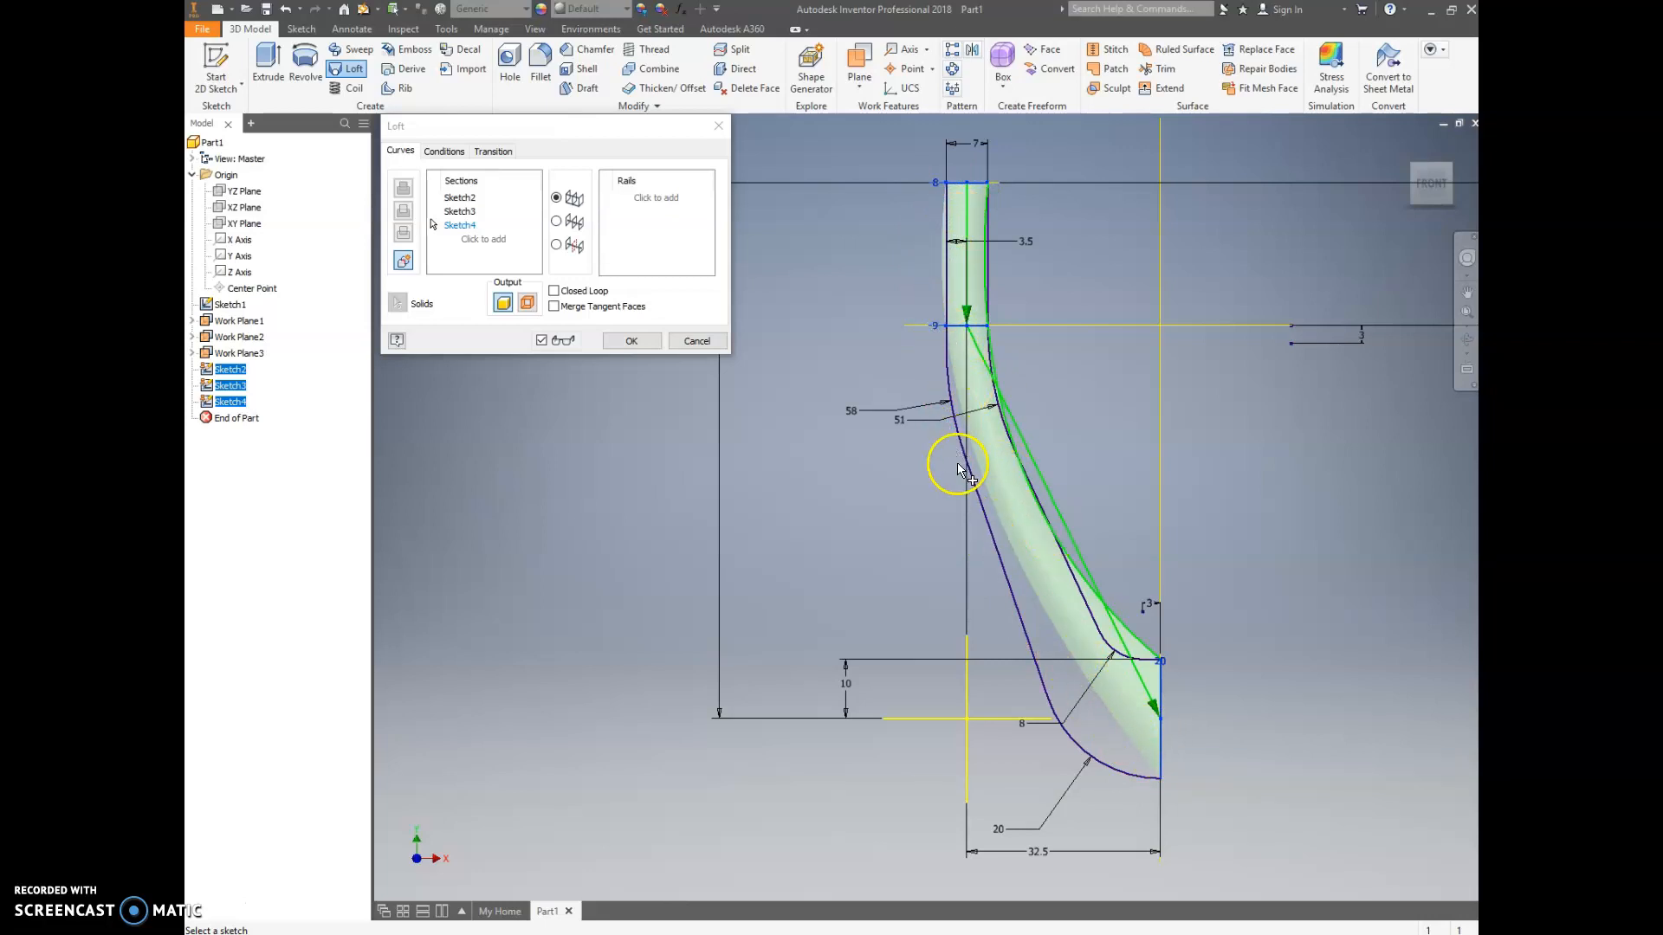
{"action": "scroll", "coordinate": [961, 468], "scroll_direction": "up", "scroll_amount": 2}
{"action": "scroll", "coordinate": [1048, 475], "scroll_direction": "down", "scroll_amount": 2}
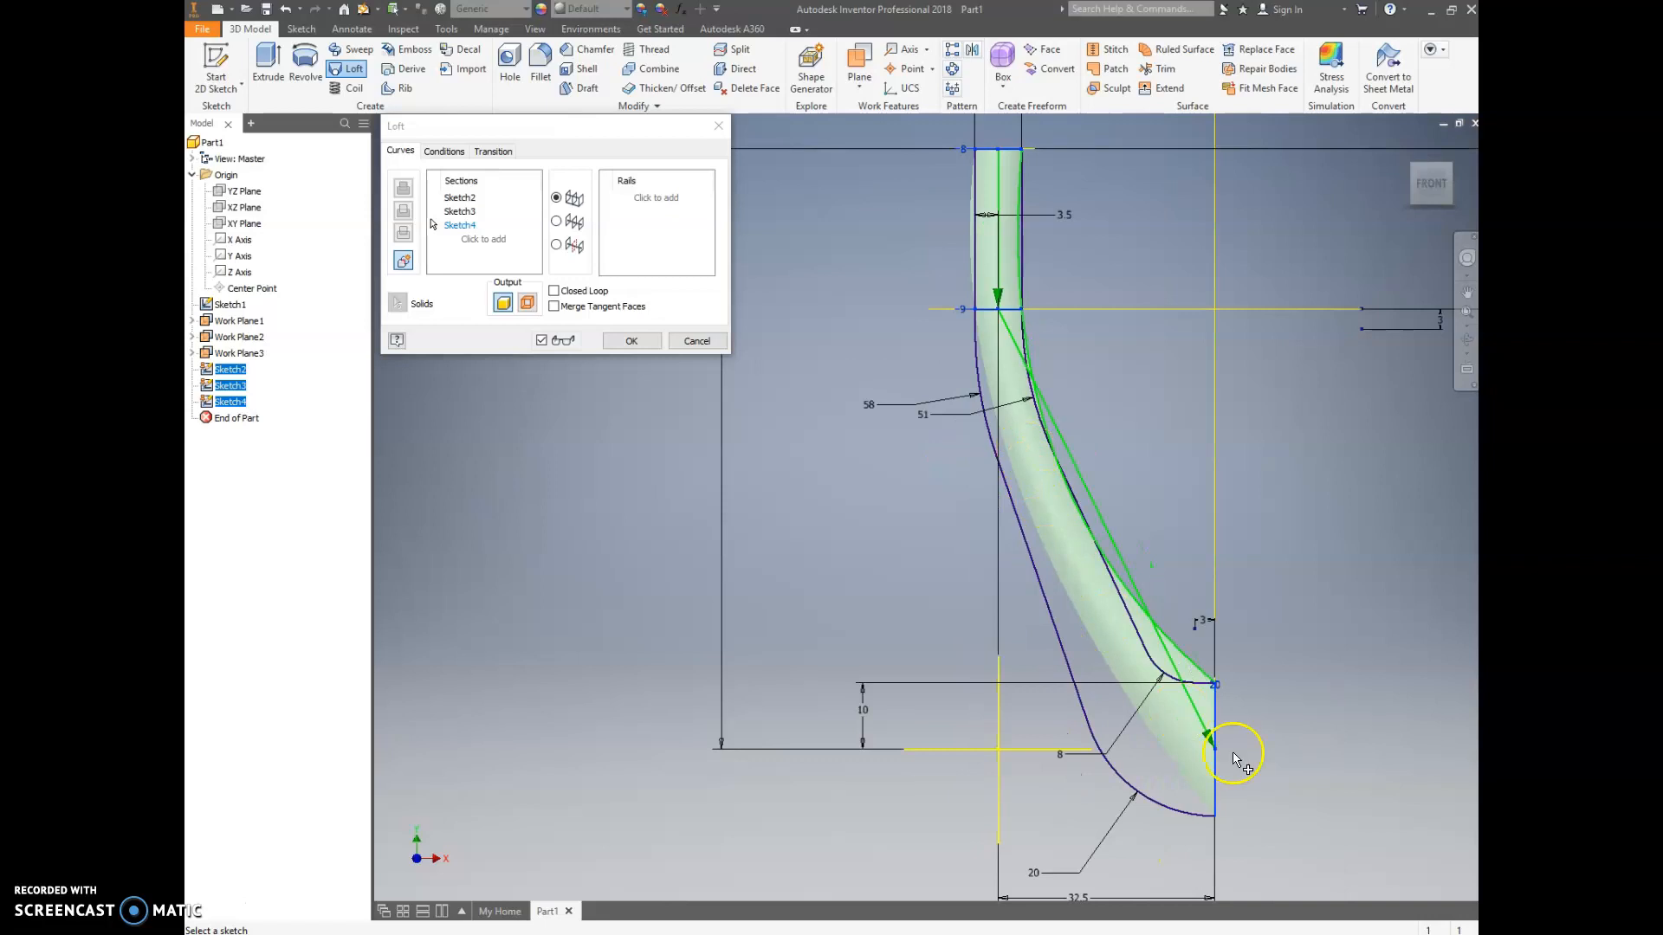
{"action": "left_click", "coordinate": [656, 201]}
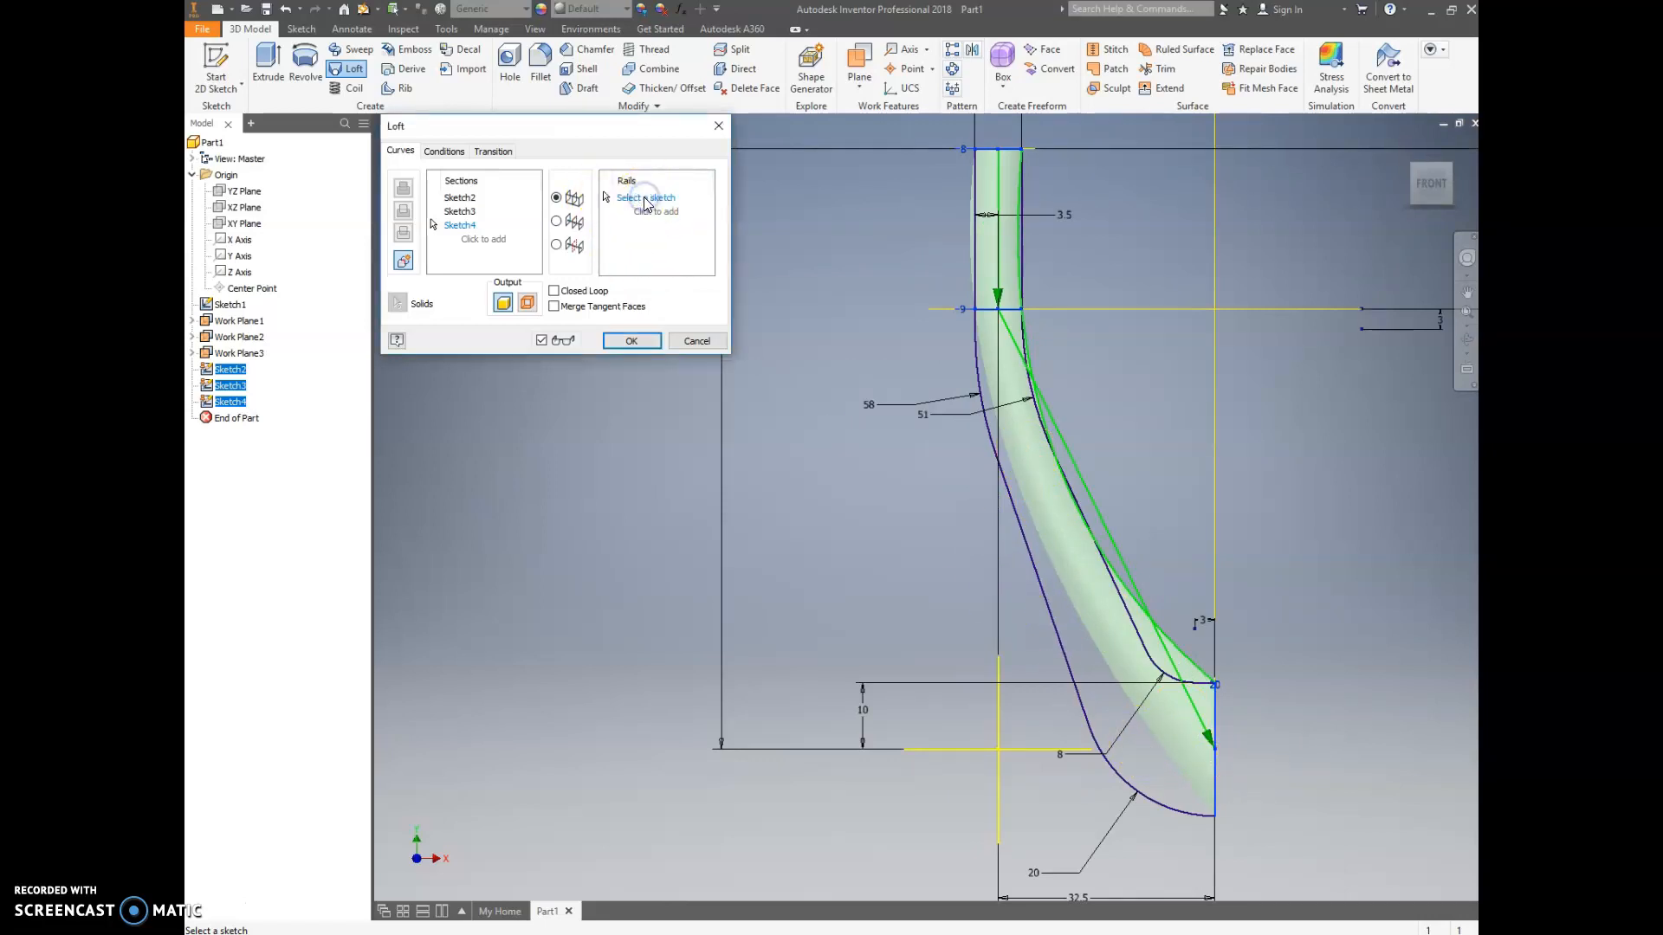
{"action": "left_click", "coordinate": [1034, 562]}
{"action": "left_click", "coordinate": [1120, 613]}
{"action": "left_click", "coordinate": [1213, 620]}
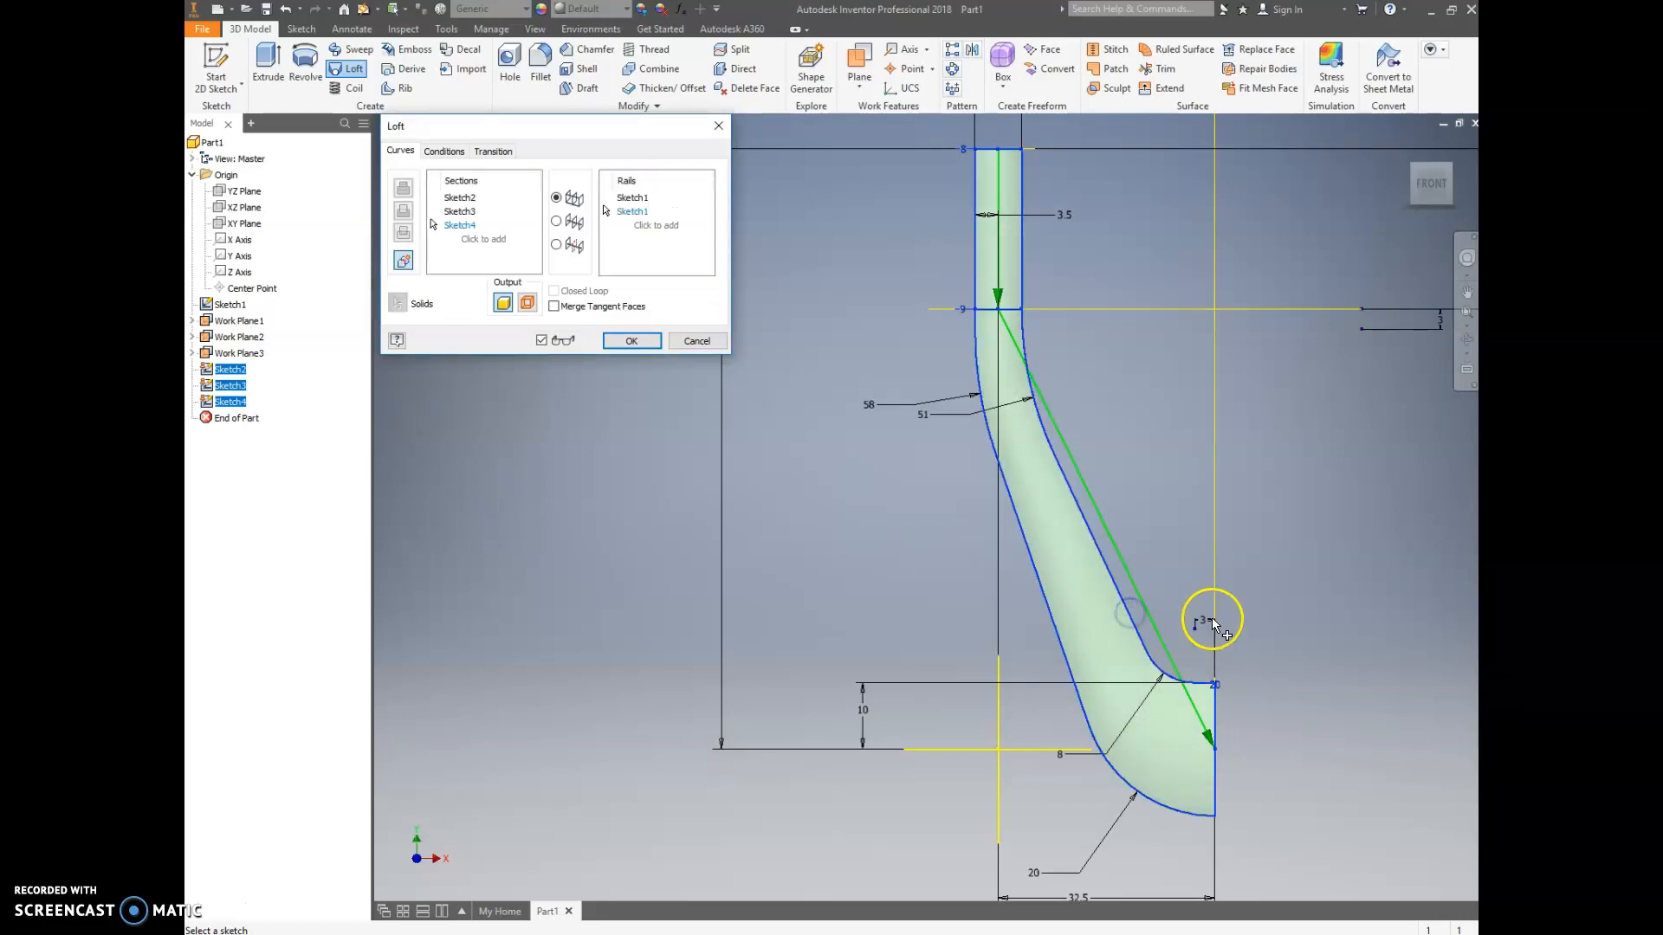
{"action": "left_click", "coordinate": [631, 341]}
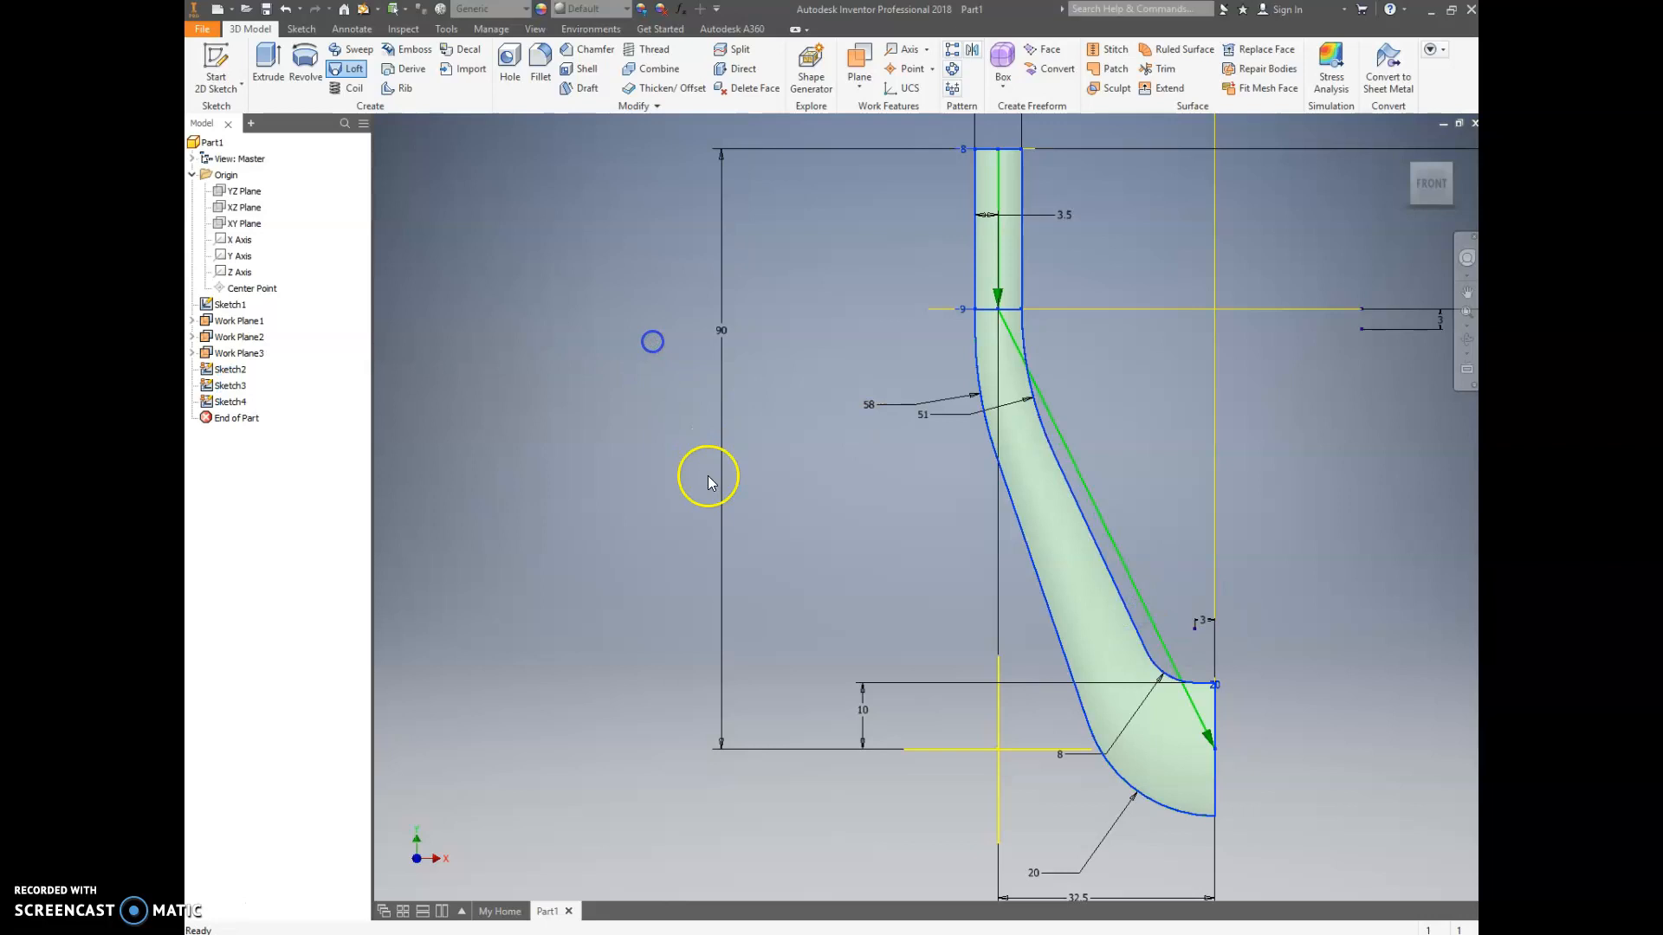
{"action": "left_click", "coordinate": [1448, 164]}
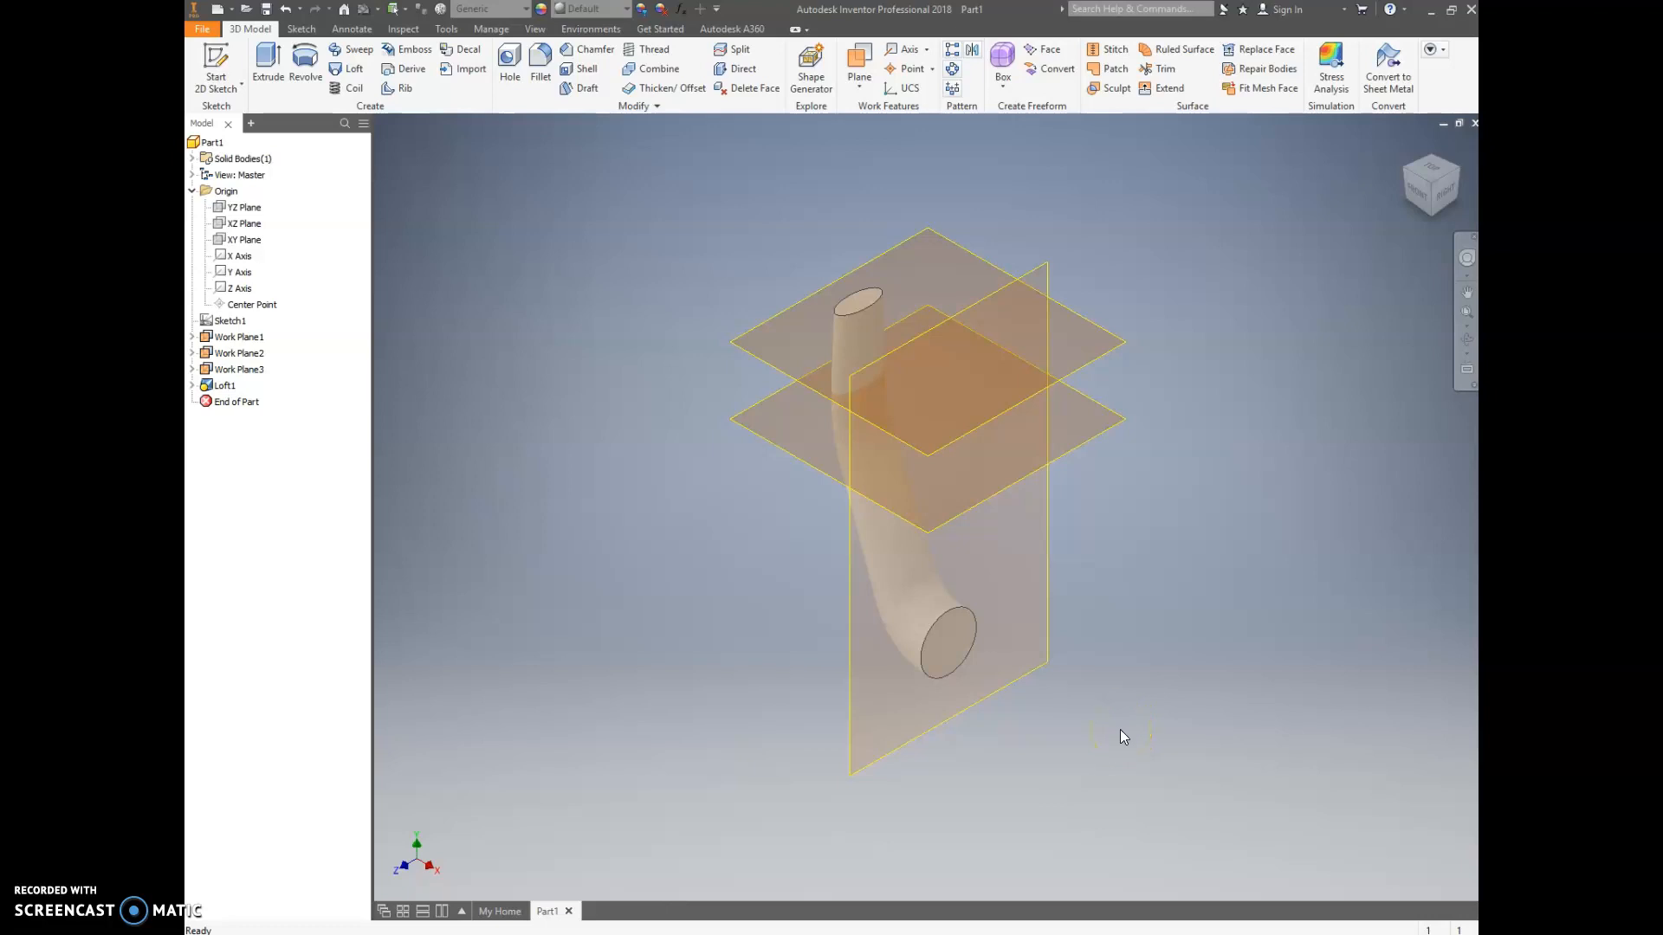
Step: Collapse the Origin folder and hide Work Plane1, Work Plane2 and Work Plane3
{"action": "left_click", "coordinate": [743, 438]}
{"action": "left_click", "coordinate": [192, 192]}
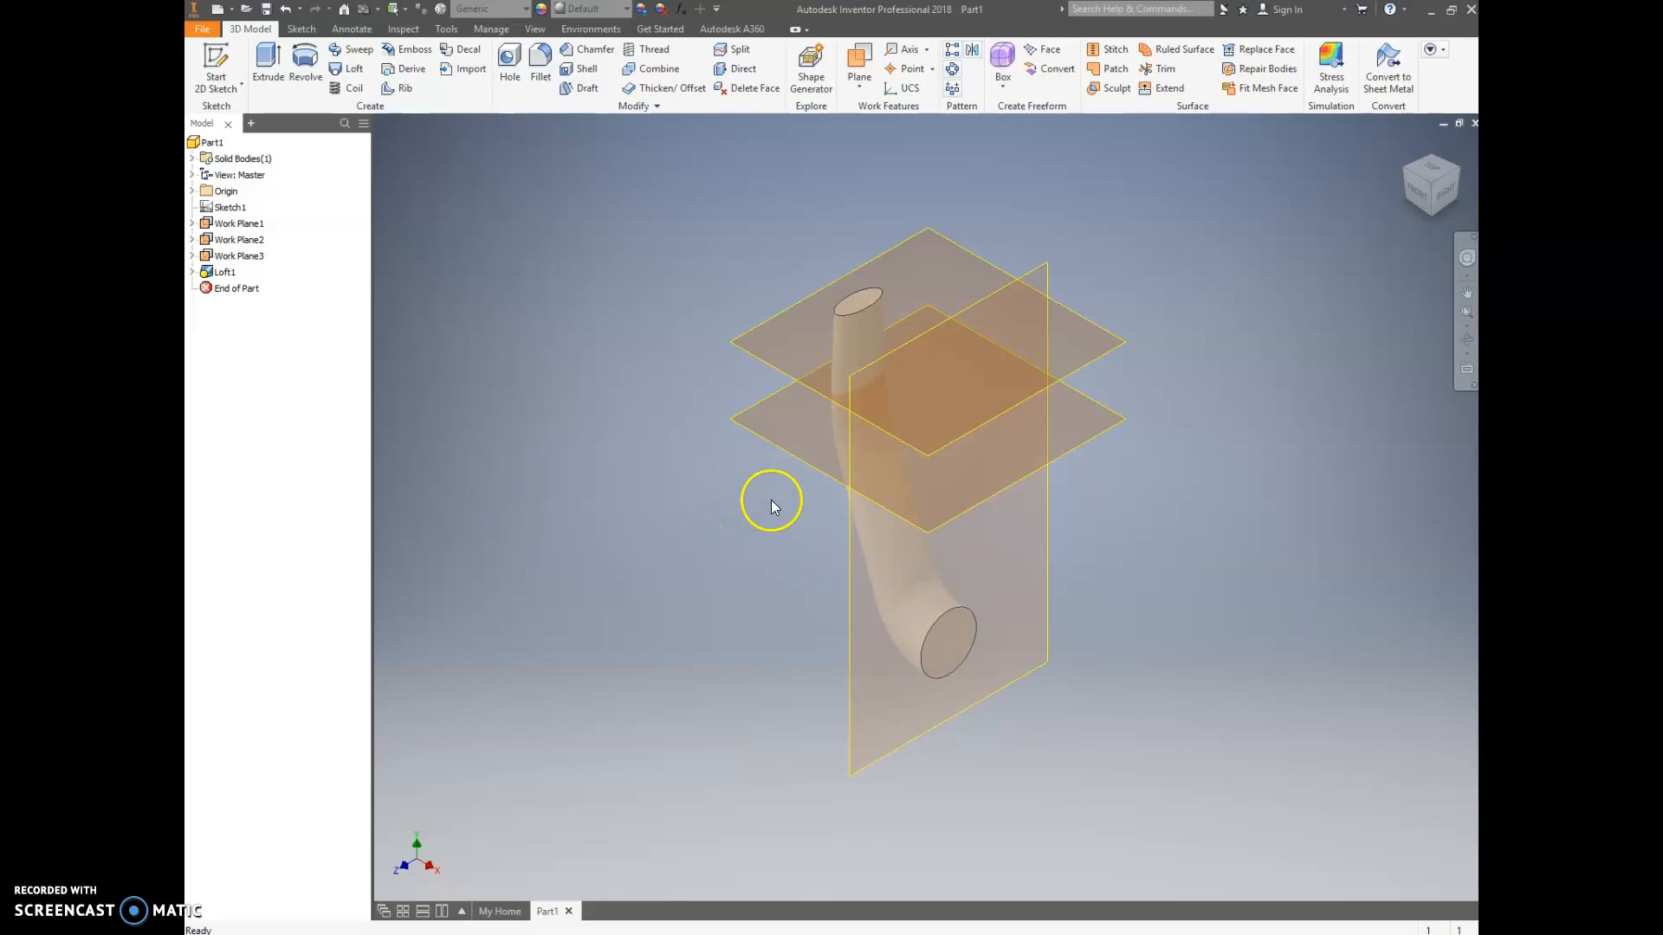
{"action": "right_click", "coordinate": [222, 226]}
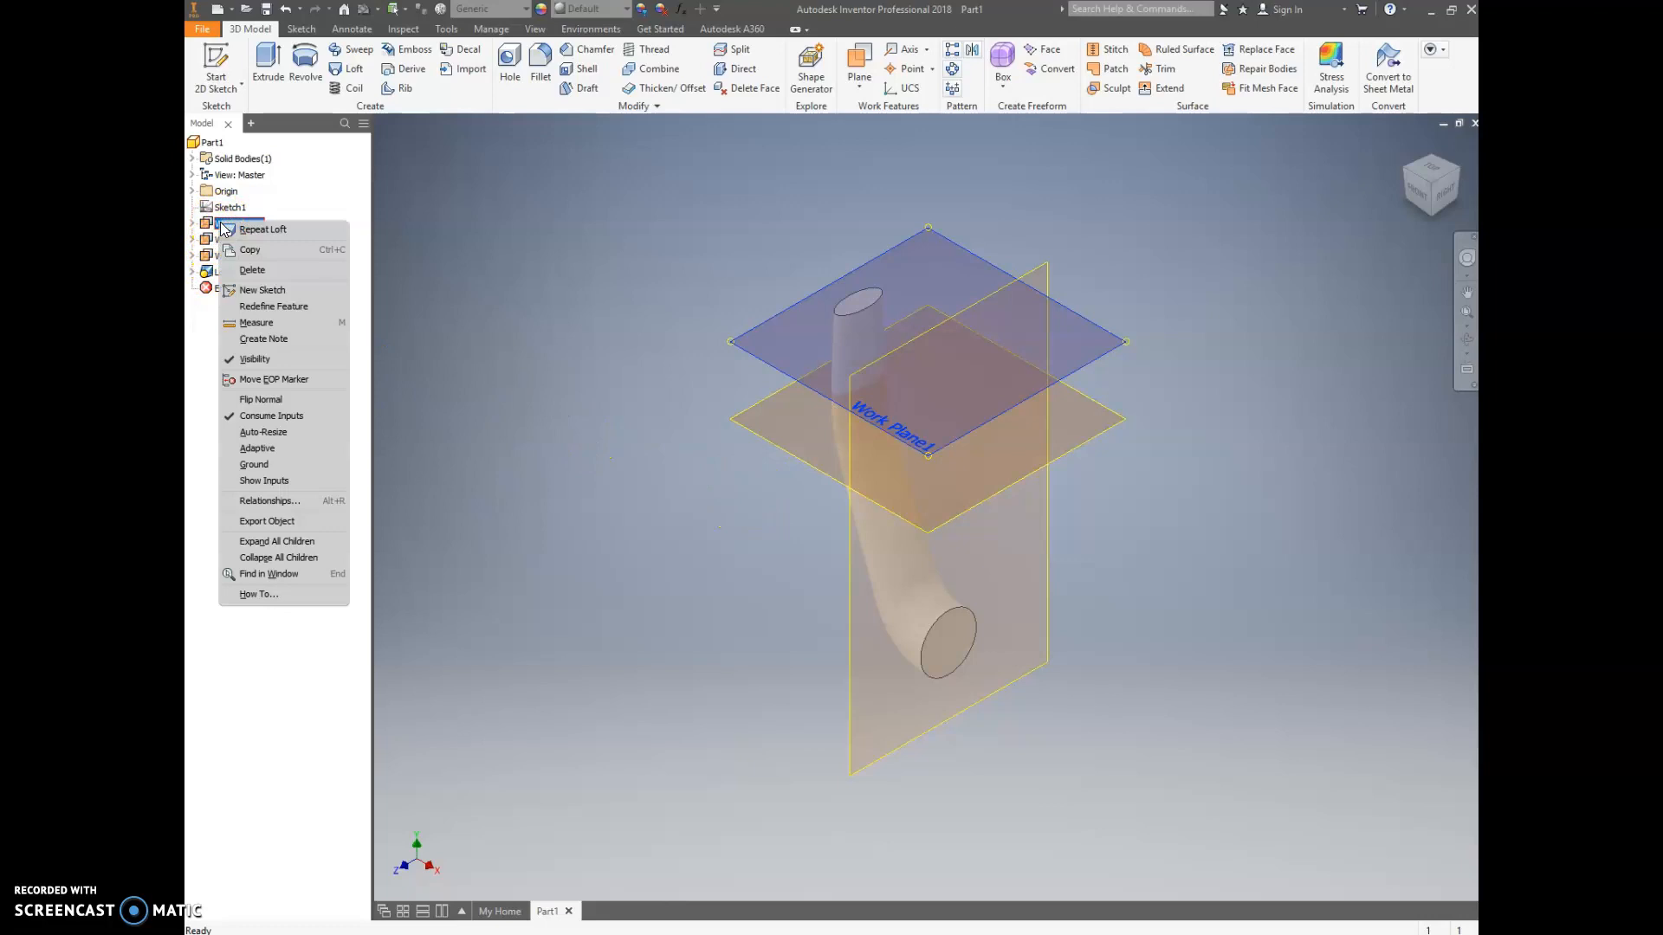
{"action": "left_click", "coordinate": [269, 364]}
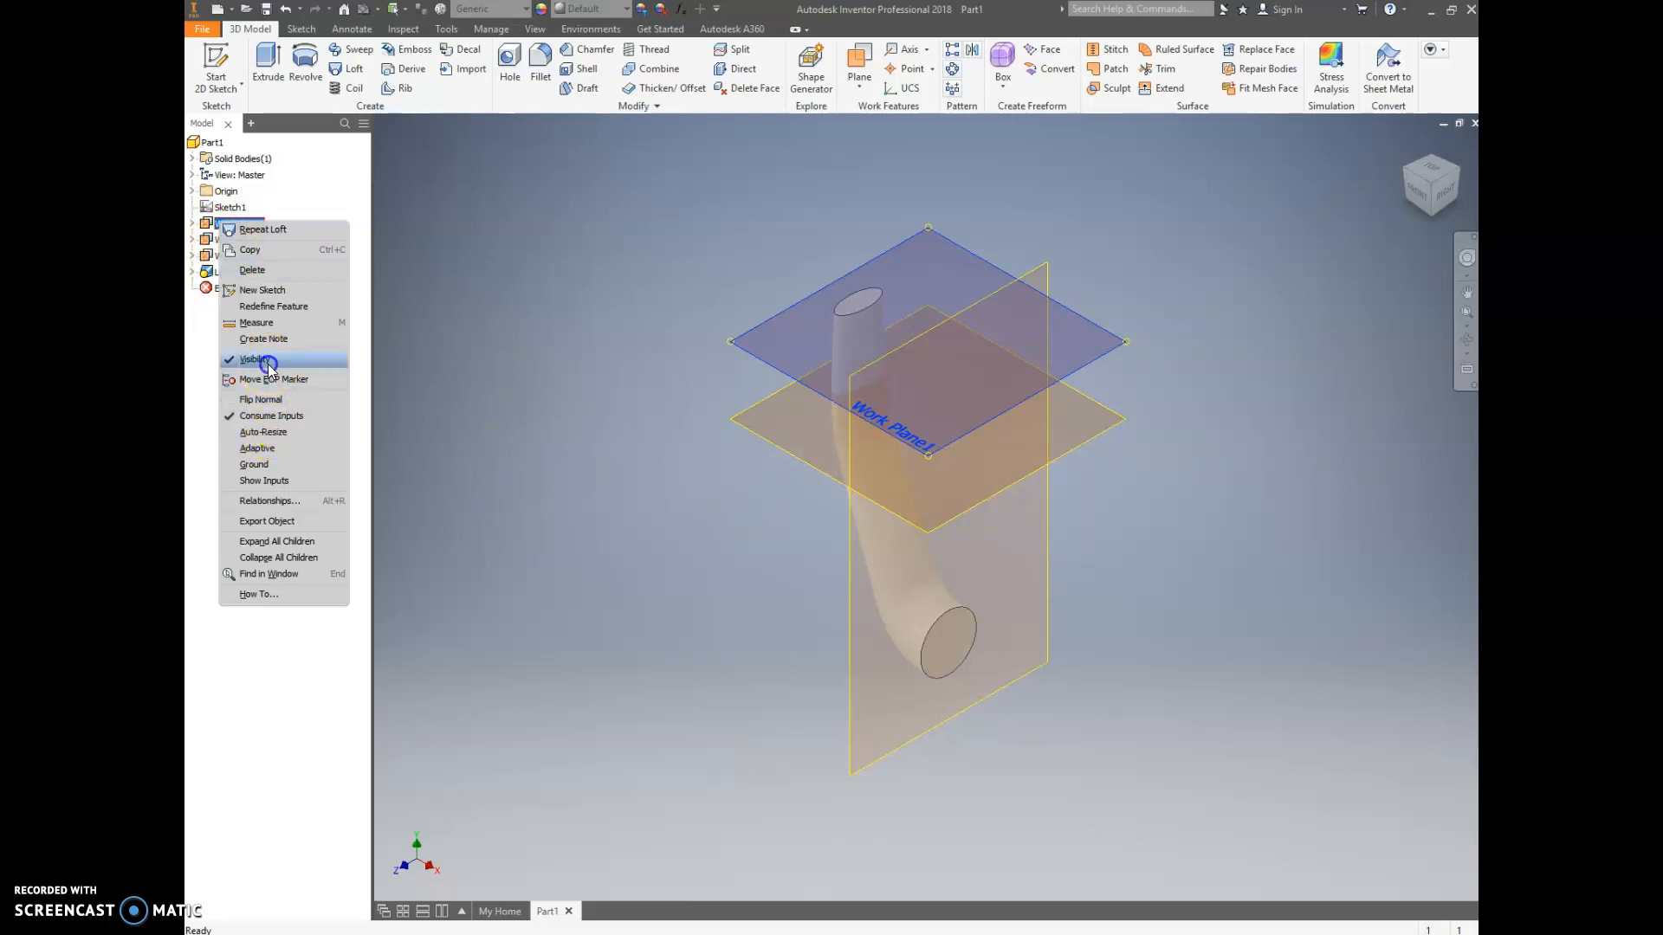
{"action": "right_click", "coordinate": [223, 242]}
{"action": "left_click", "coordinate": [267, 378]}
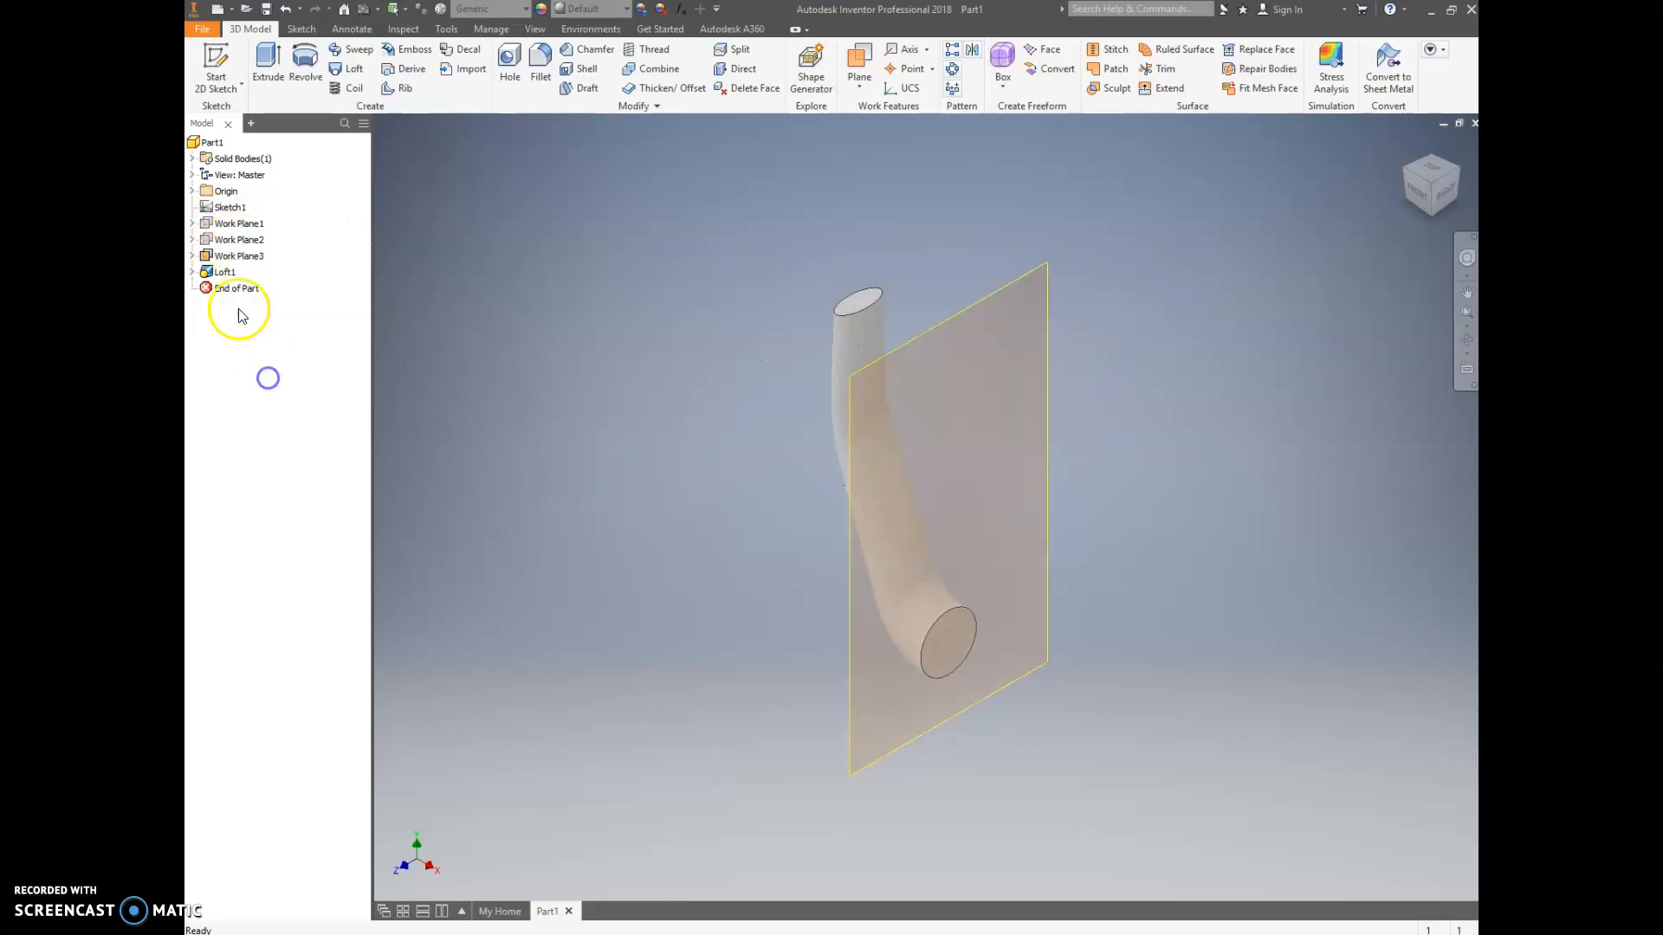
{"action": "right_click", "coordinate": [232, 255]}
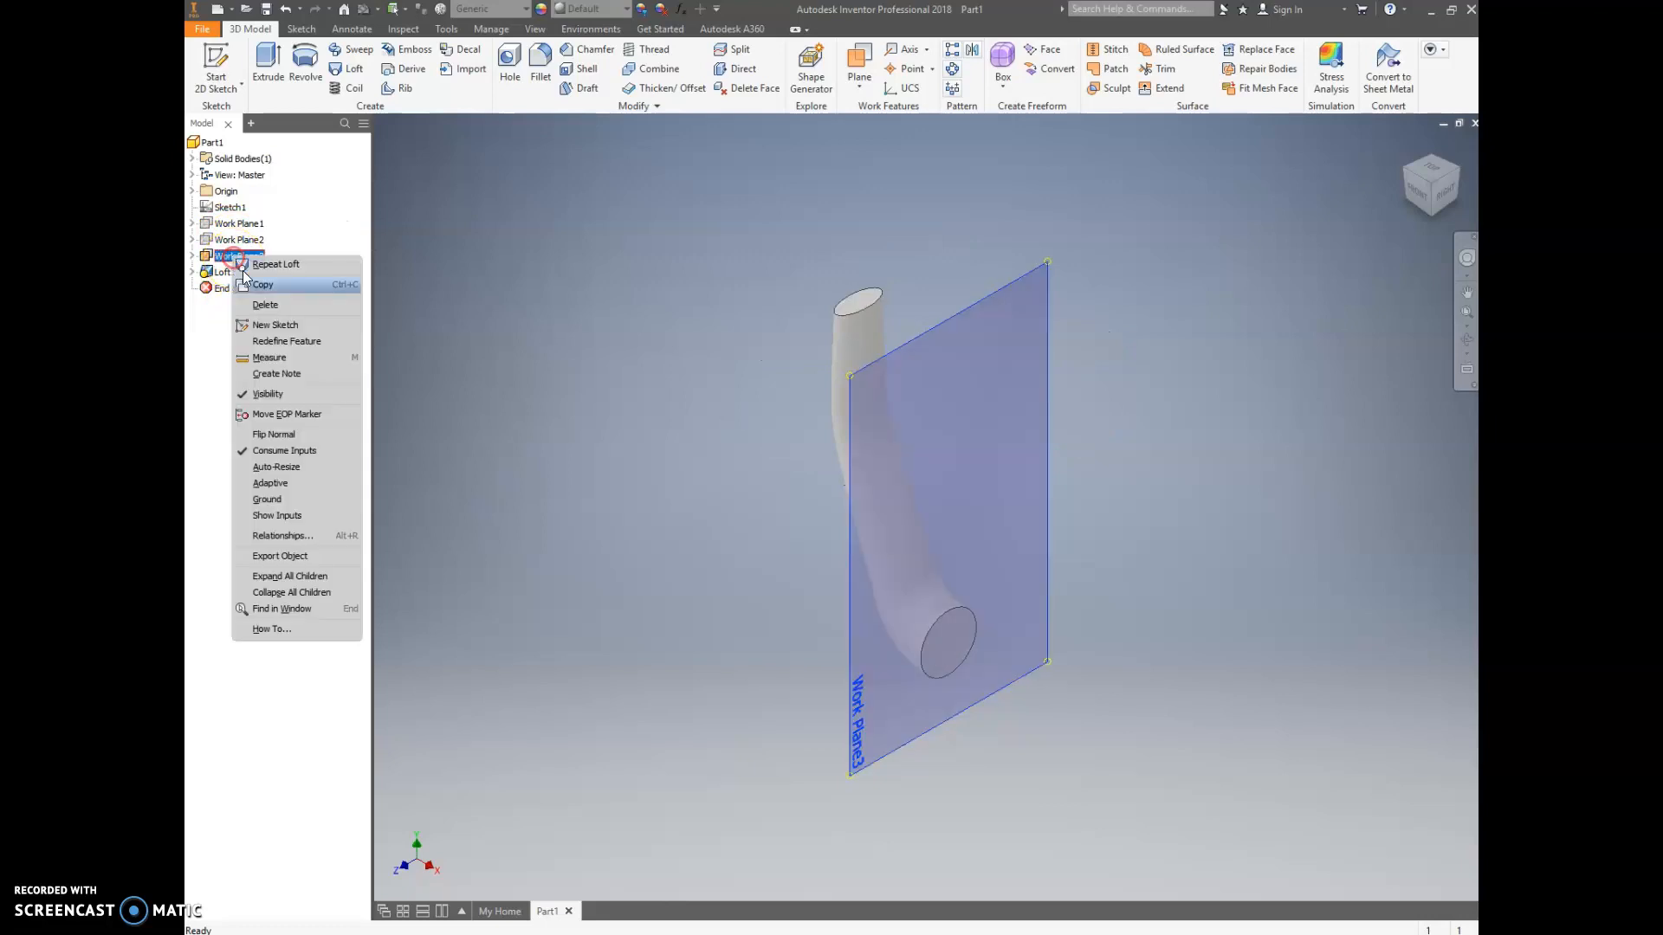
{"action": "left_click", "coordinate": [269, 394]}
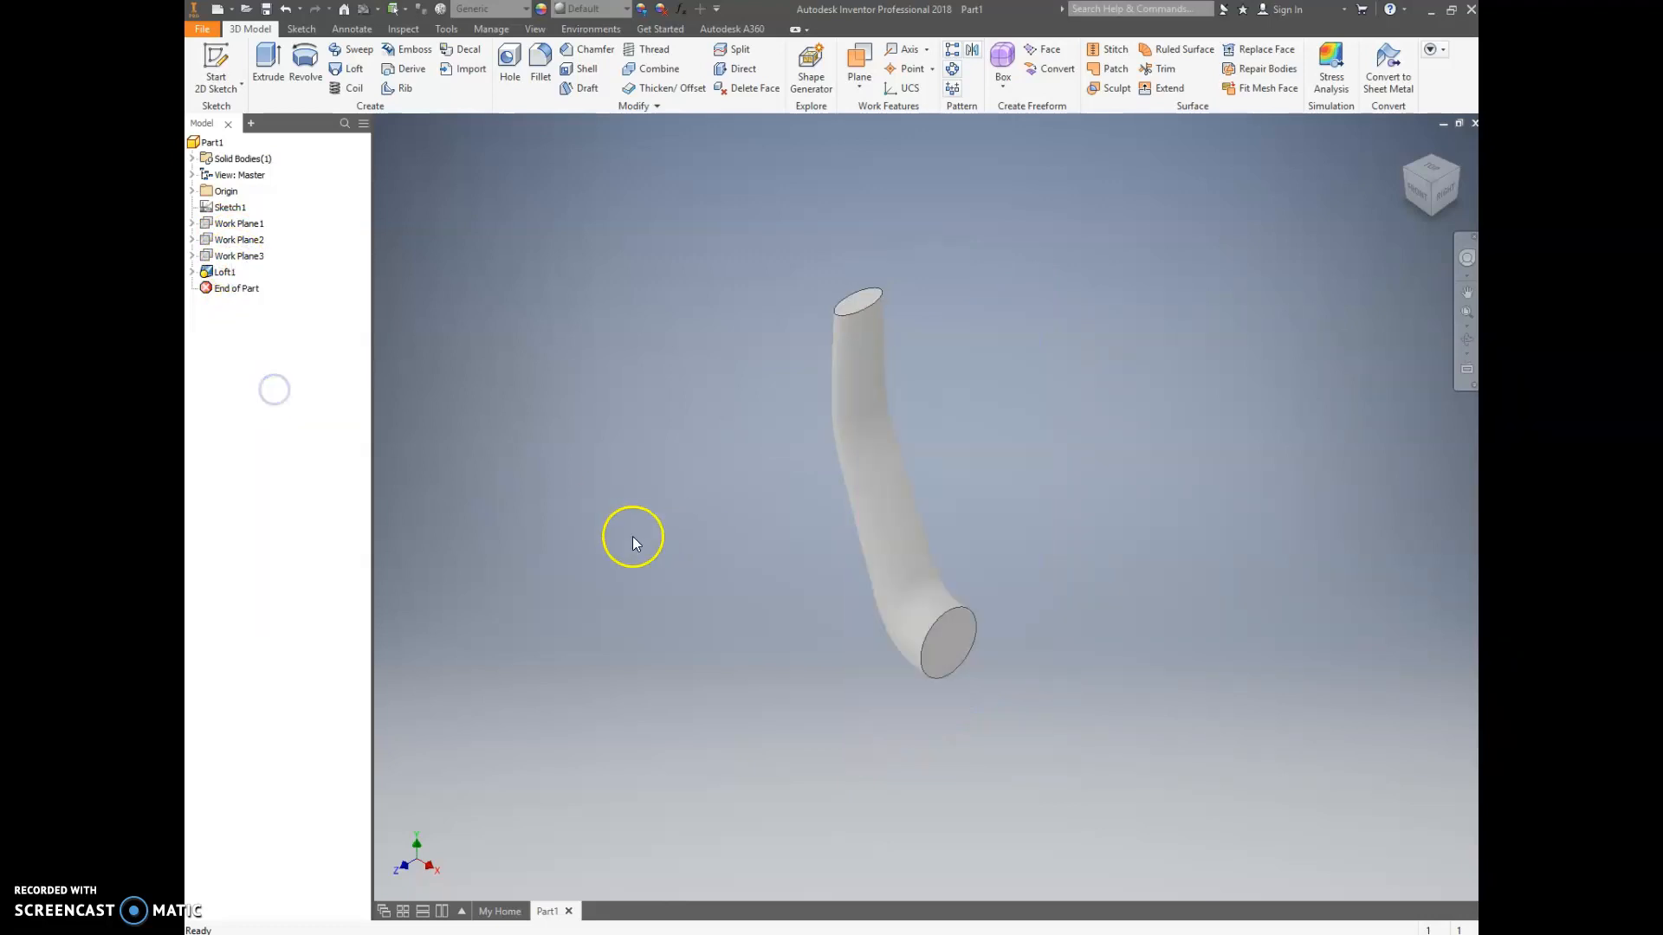
{"action": "left_click", "coordinate": [1420, 195]}
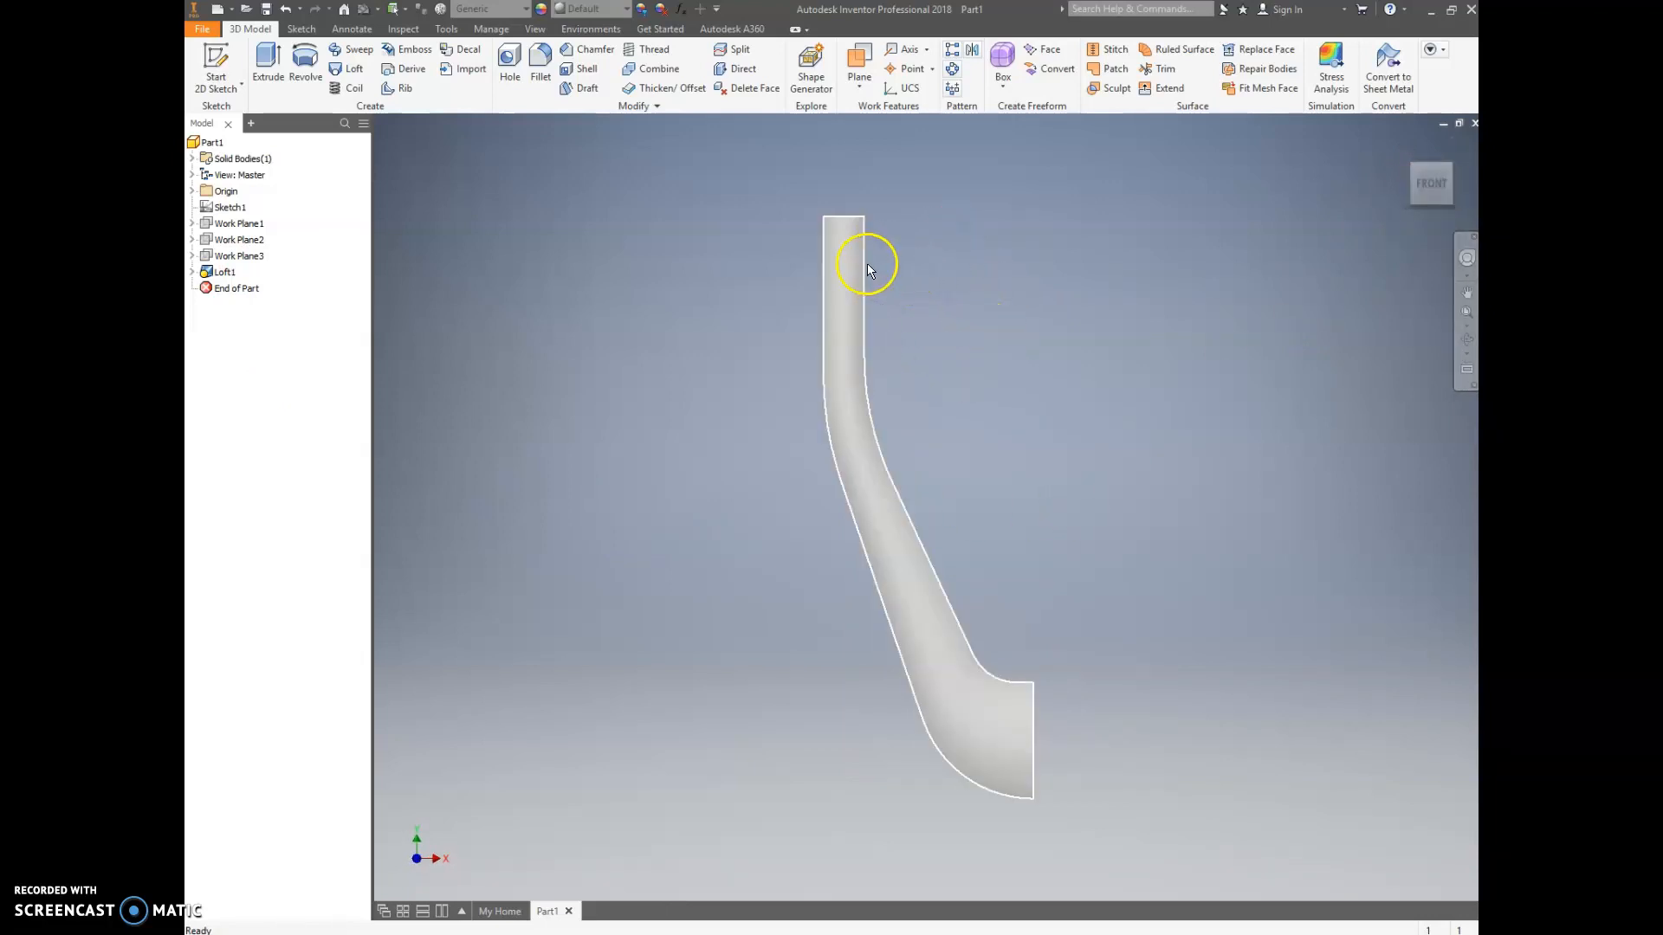
{"action": "left_click", "coordinate": [1448, 166]}
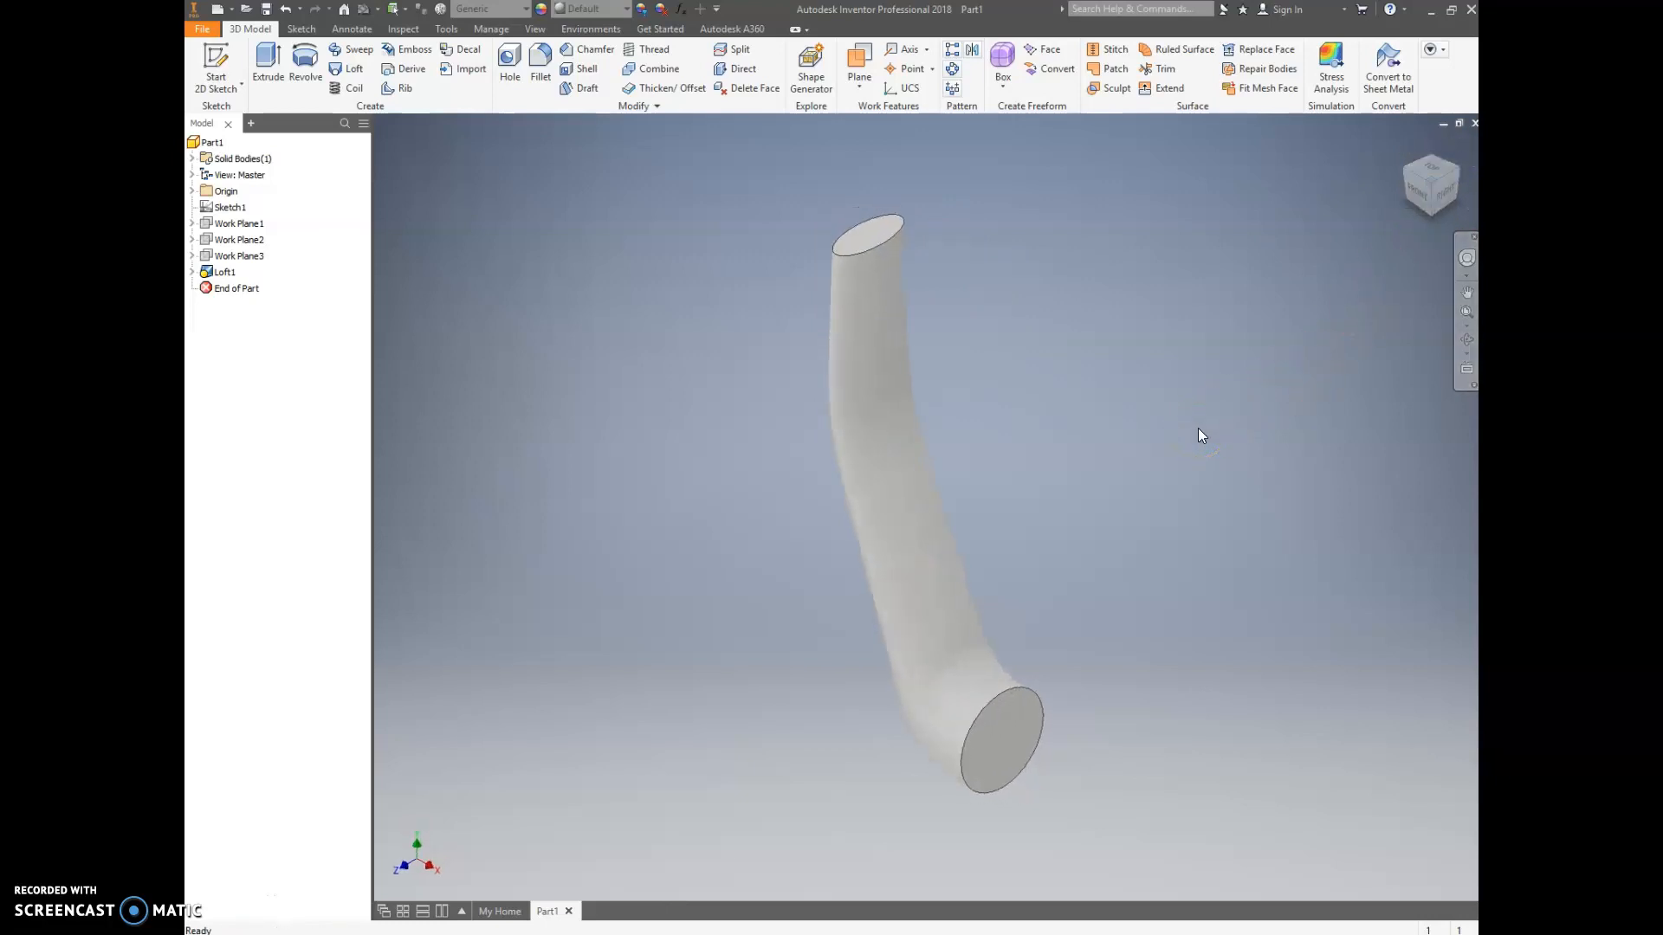